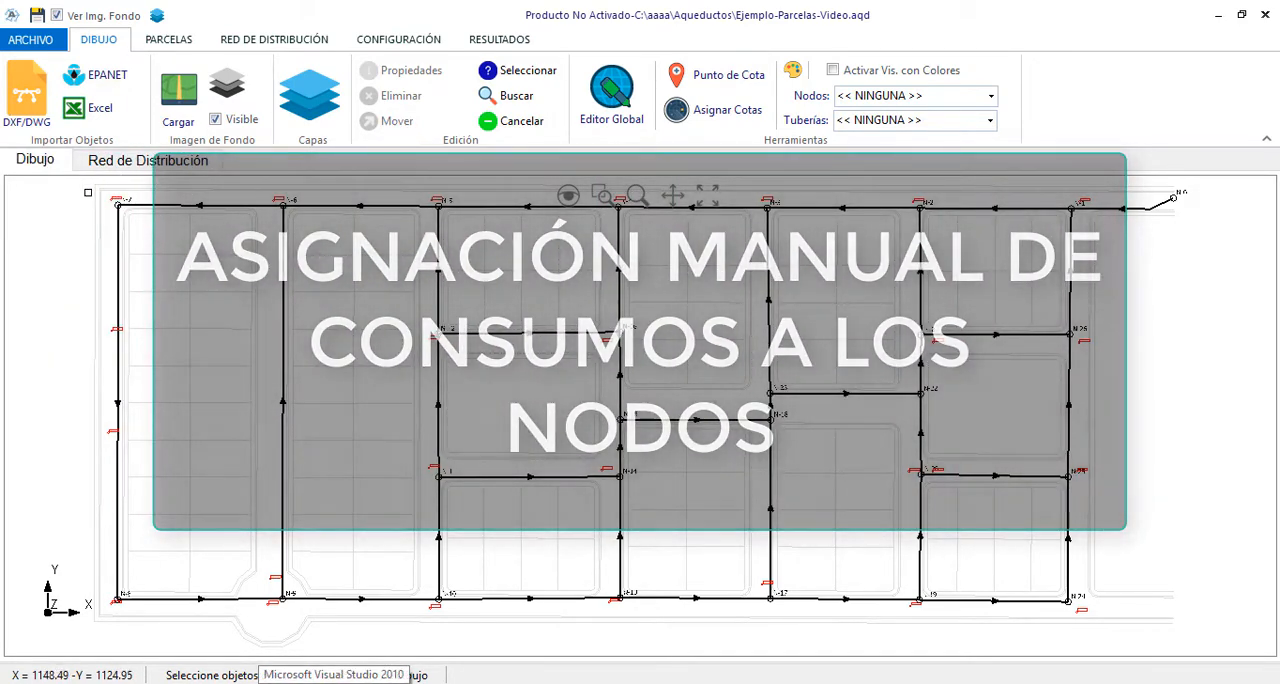
Inspect the consumption (Consumo) setting in the properties of node N-7, close them and clear the node selection
scroll(96, 192, "up", 3)
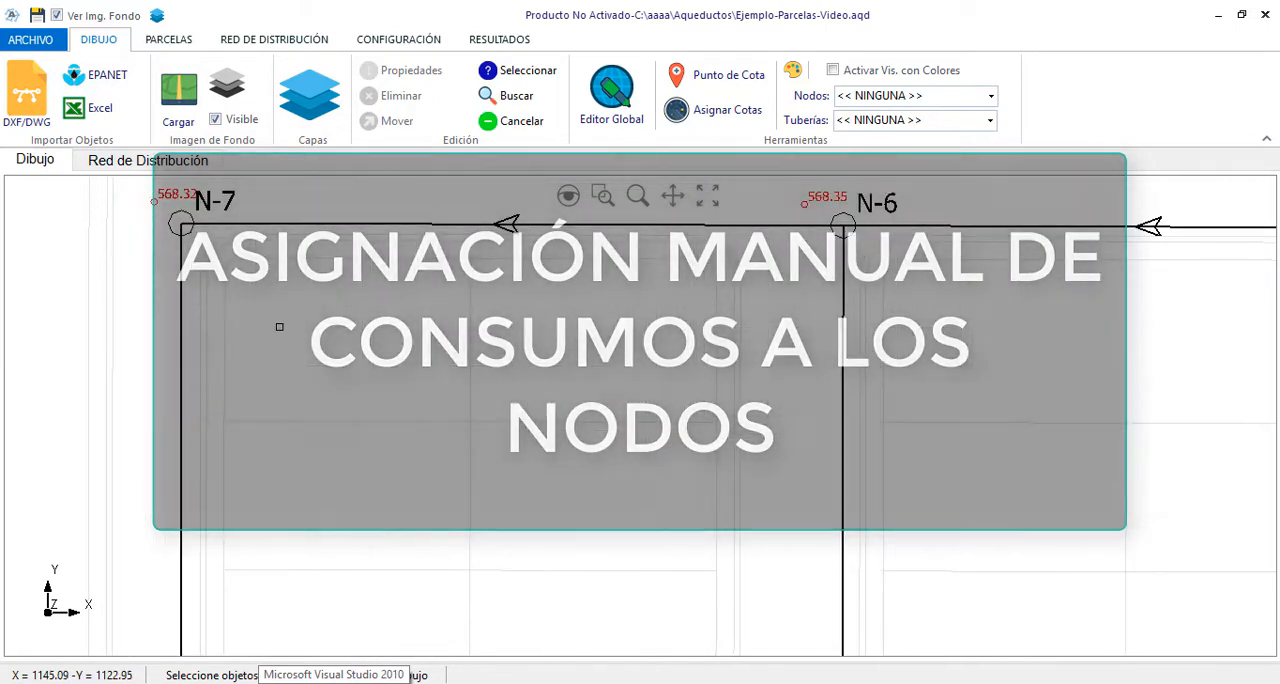
scroll(276, 259, "up", 3)
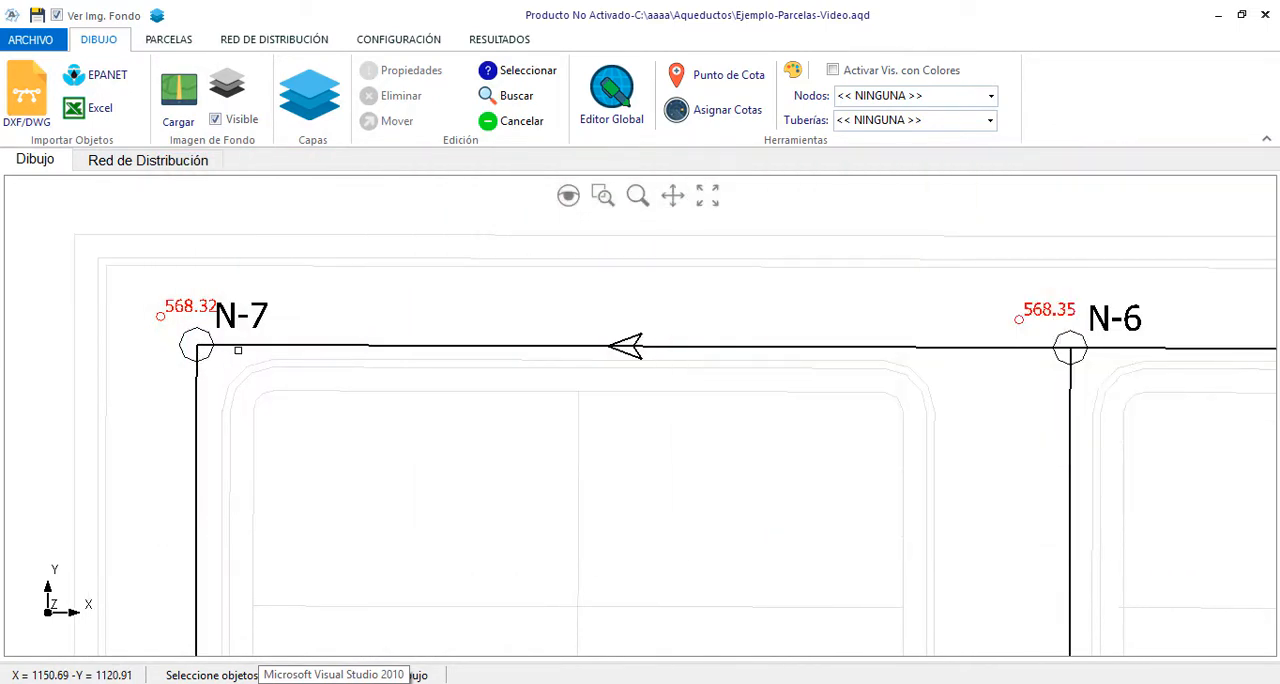
left_click(240, 350)
right_click(334, 309)
left_click(372, 320)
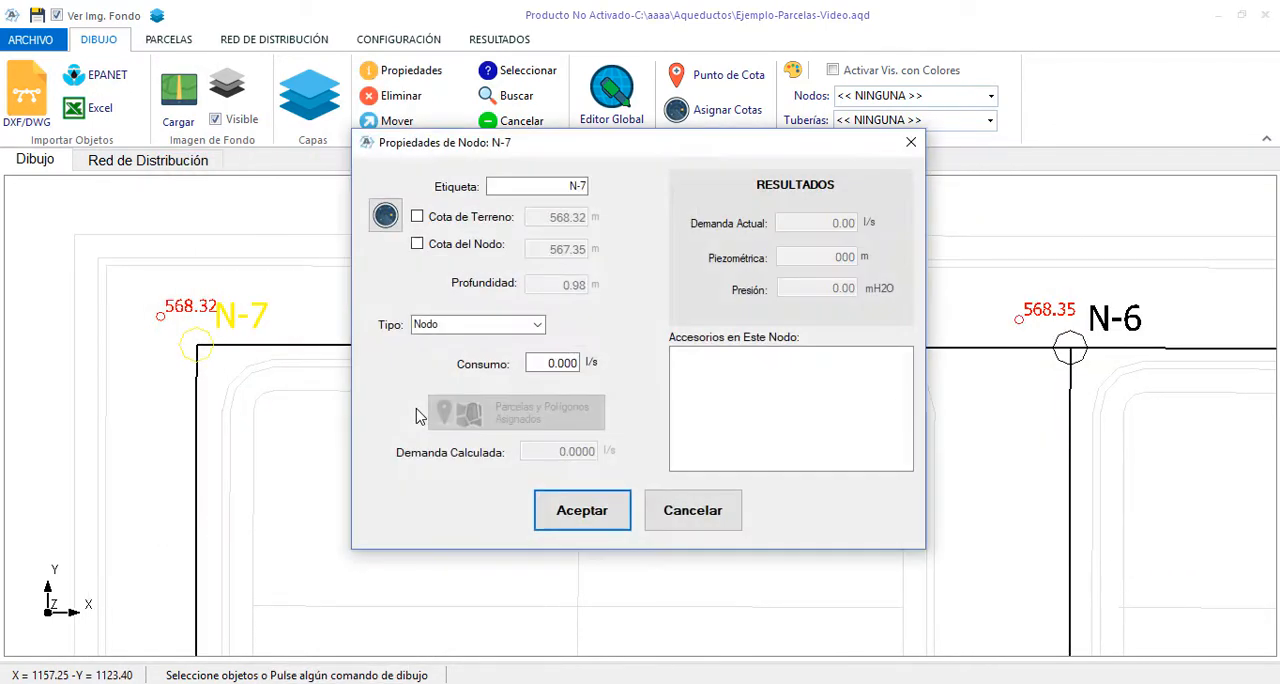
left_click_drag(578, 363, 526, 363)
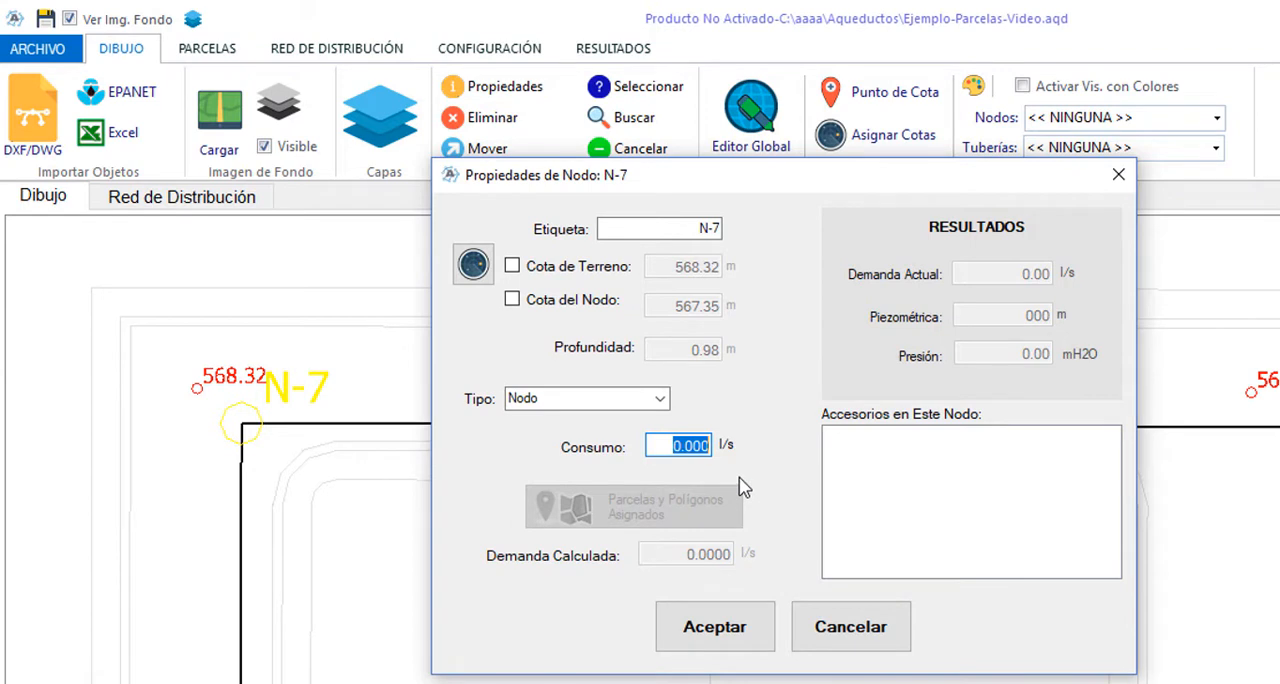
left_click(698, 445)
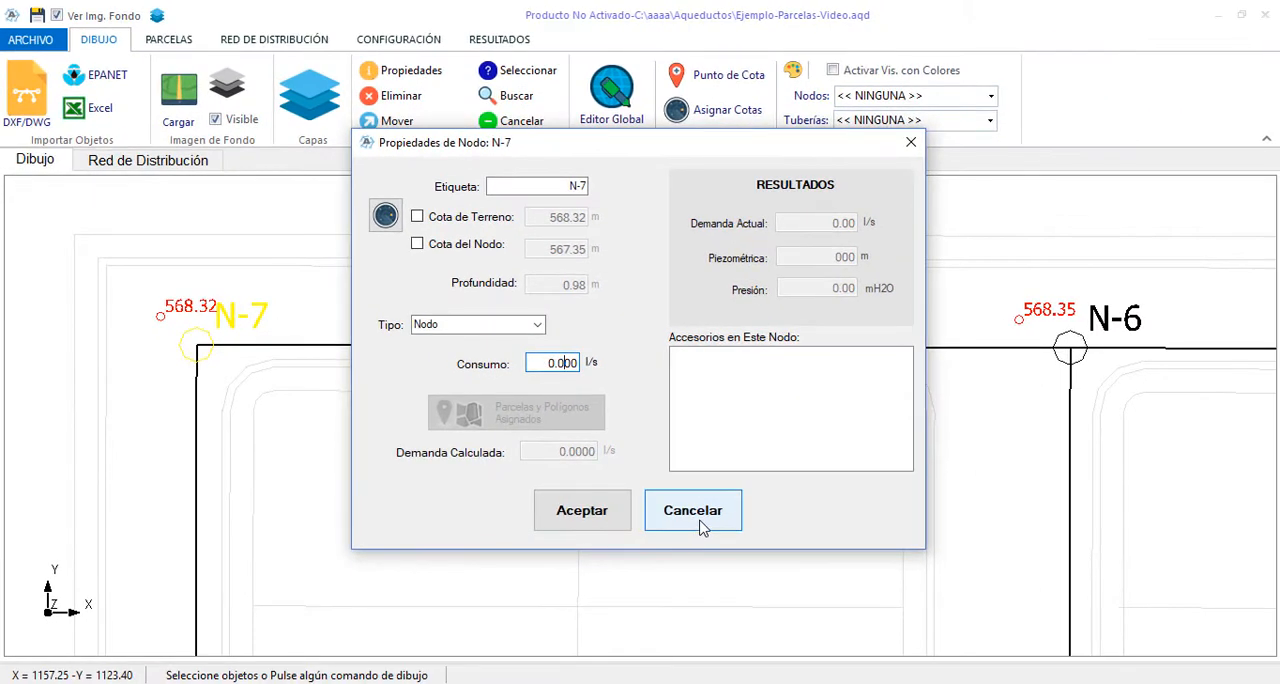
left_click(703, 528)
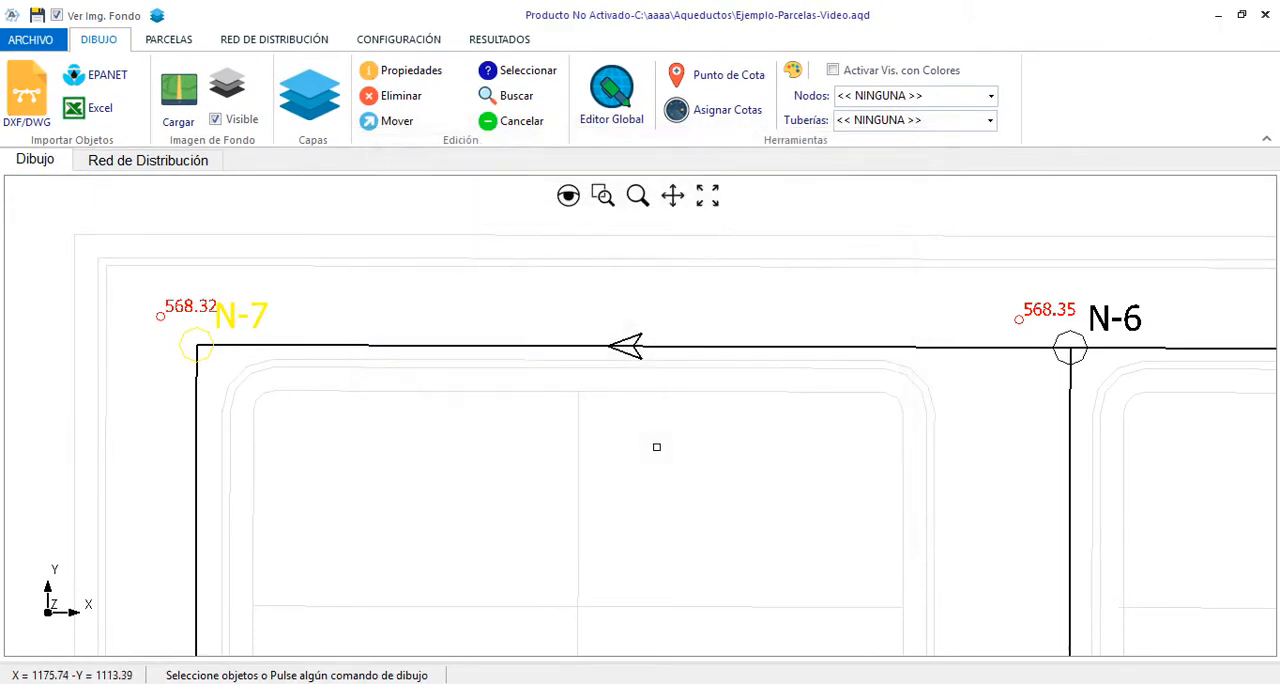
right_click(452, 293)
left_click(550, 390)
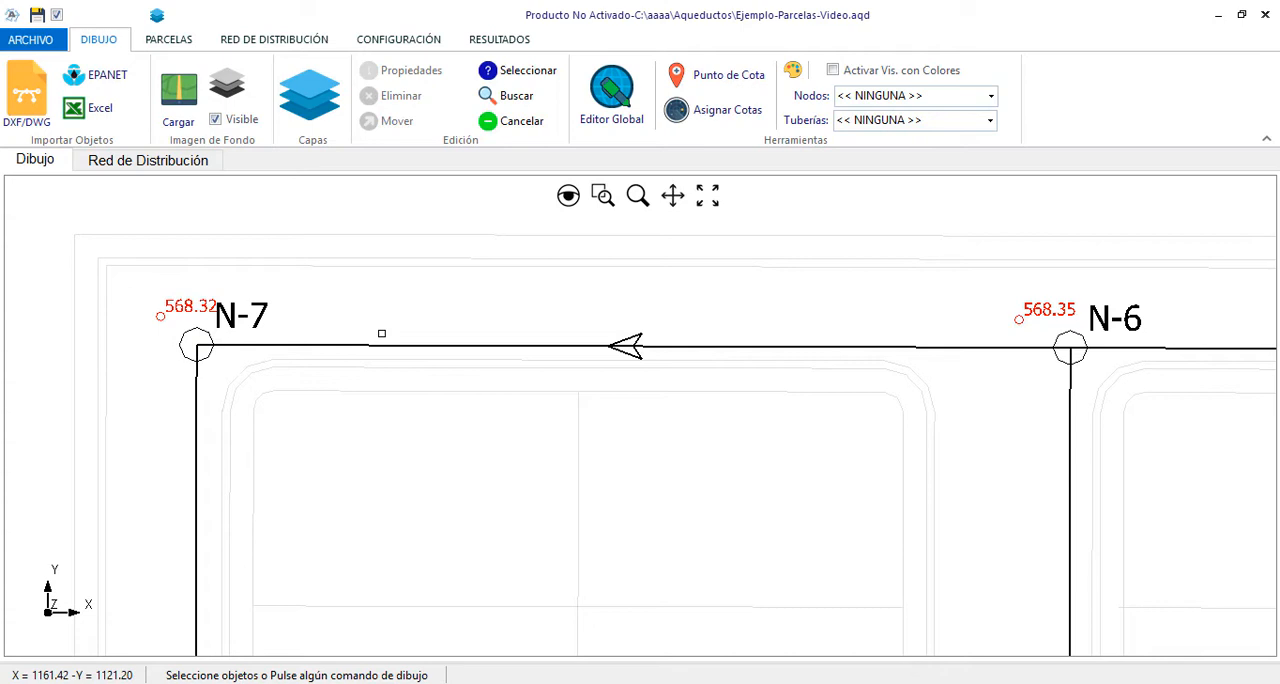
scroll(346, 307, "down", 3)
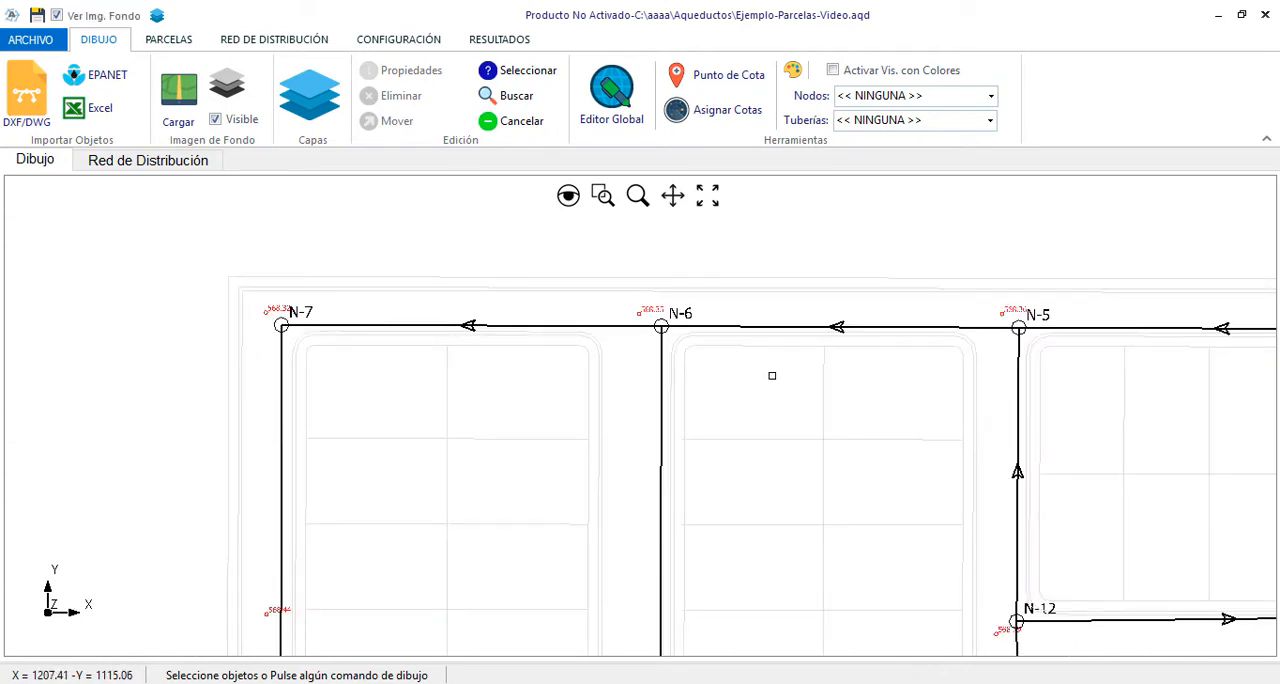
scroll(760, 367, "up", 1)
scroll(245, 288, "down", 2)
scroll(241, 284, "up", 1)
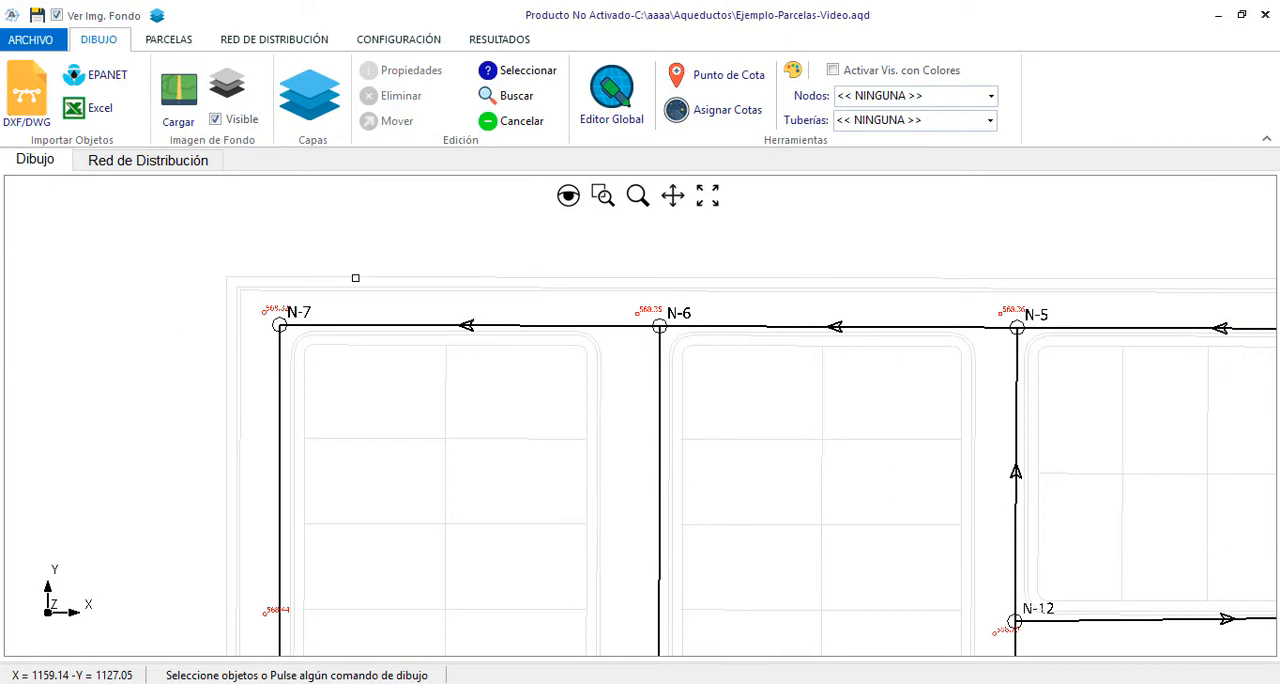
Create a new demand parcel named UF-1 with the description "Unifamiliar Tipo 1"
left_click(170, 40)
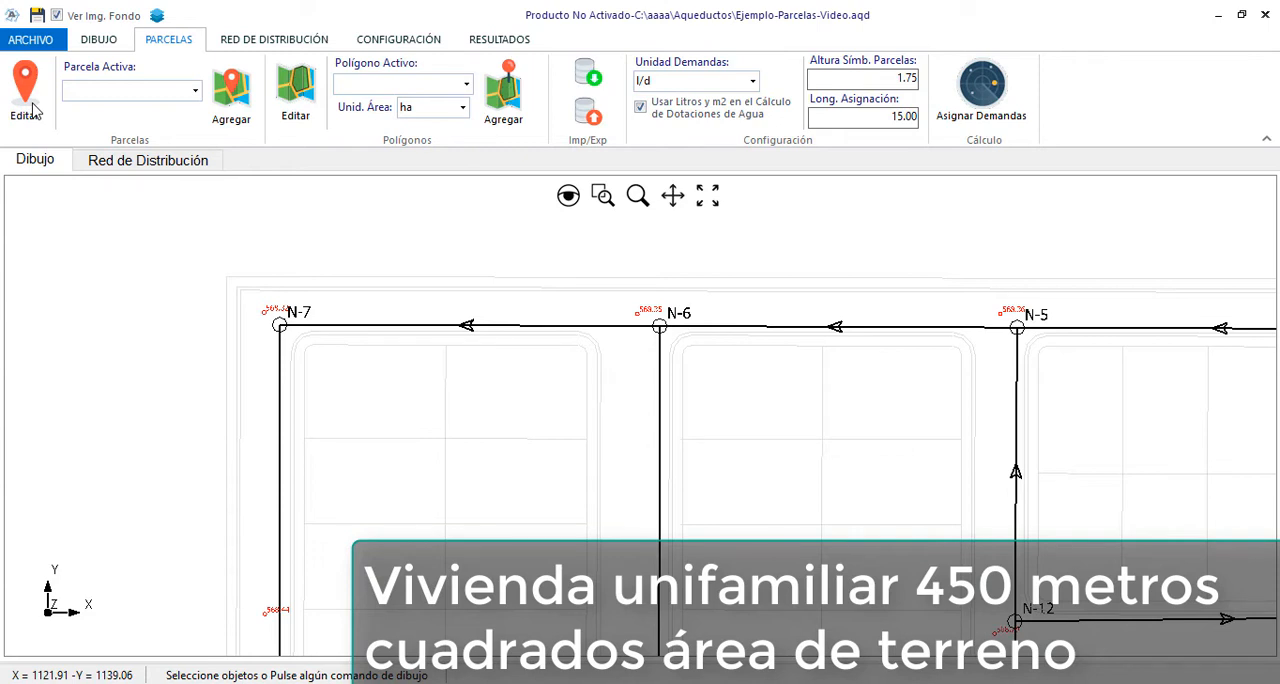
left_click(37, 96)
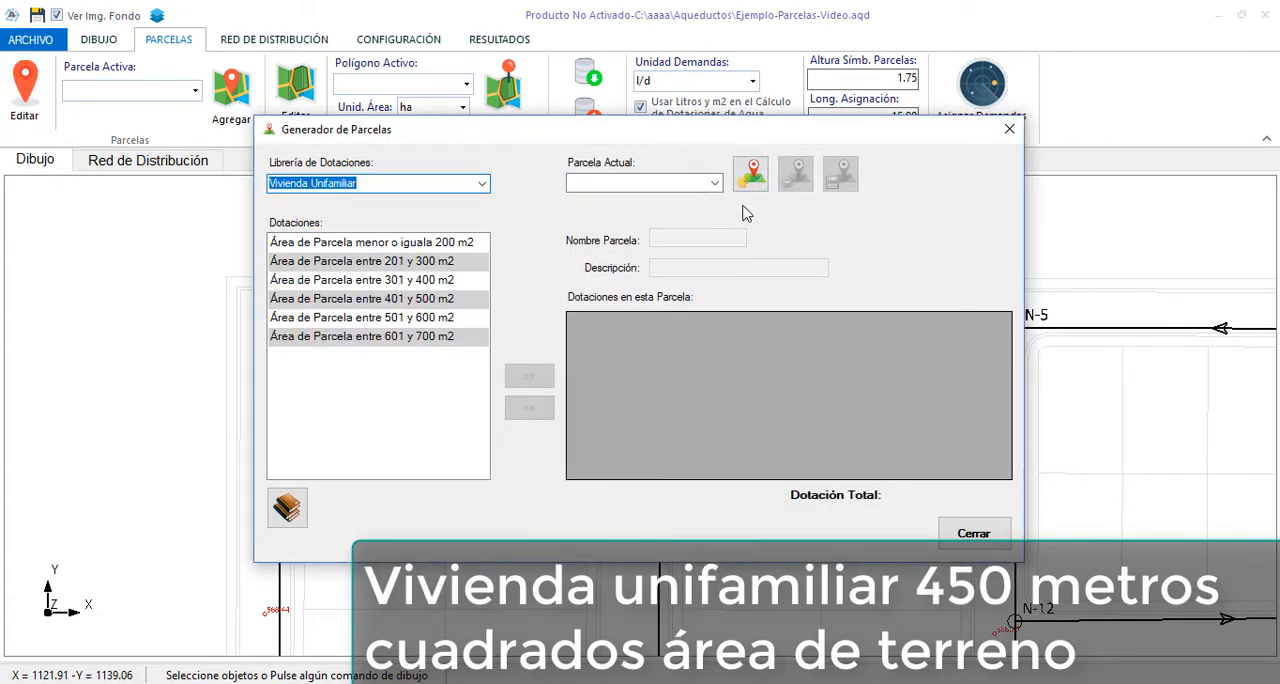
left_click(750, 173)
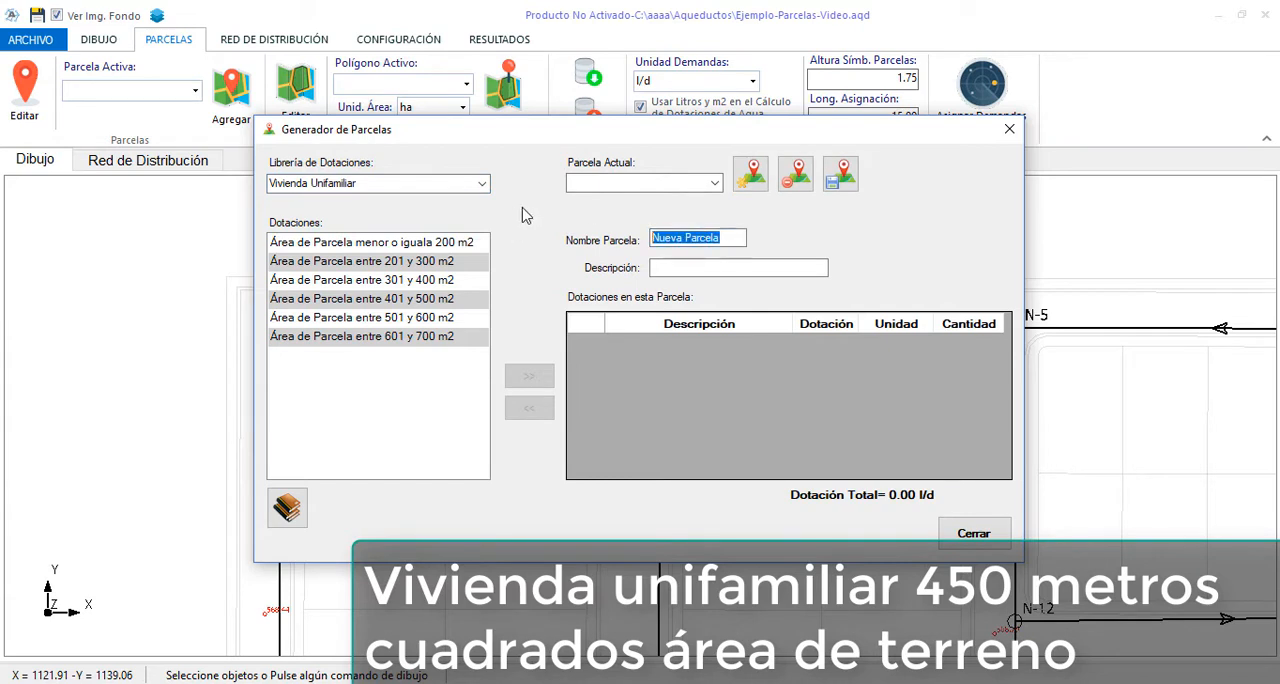
type("UF-1")
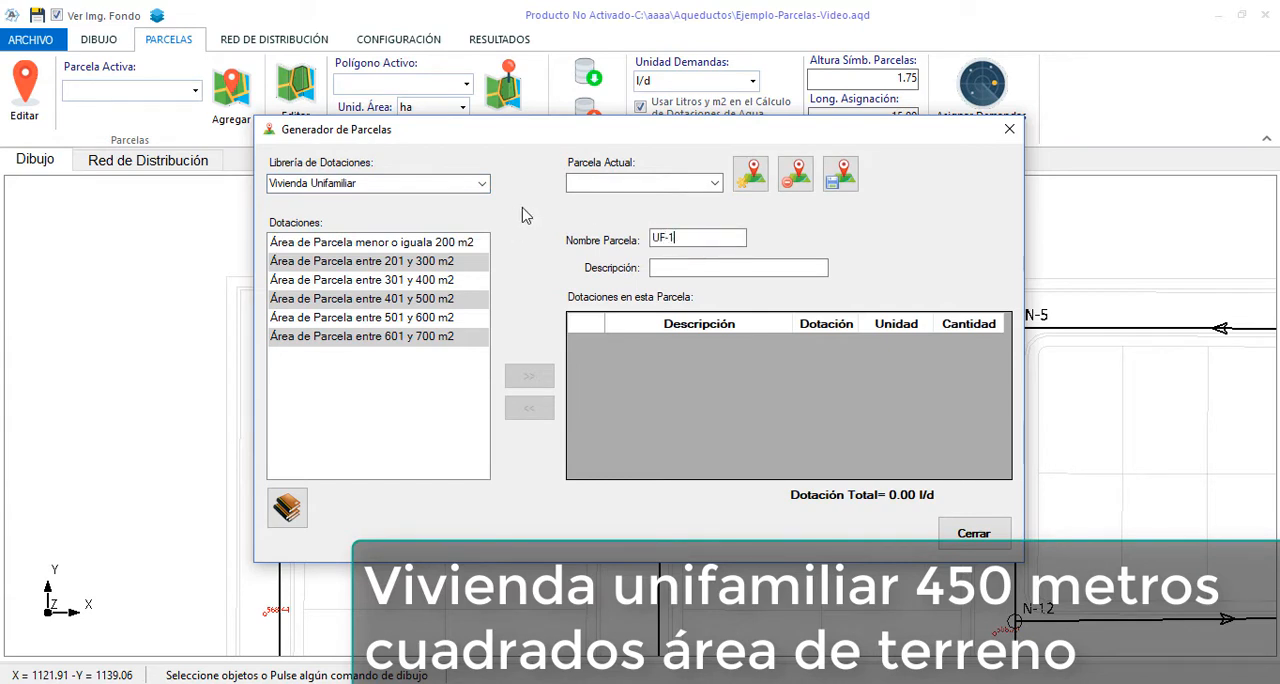
left_click(662, 270)
type("Un")
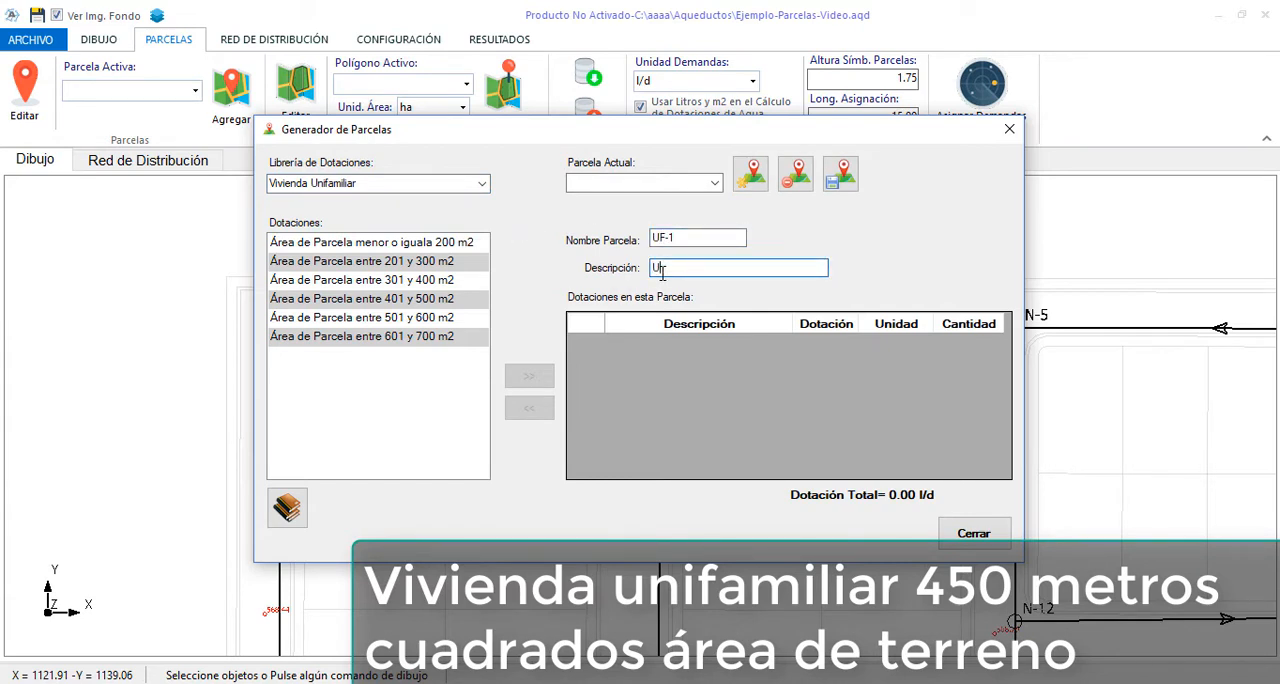
type("ifamiliar Tip")
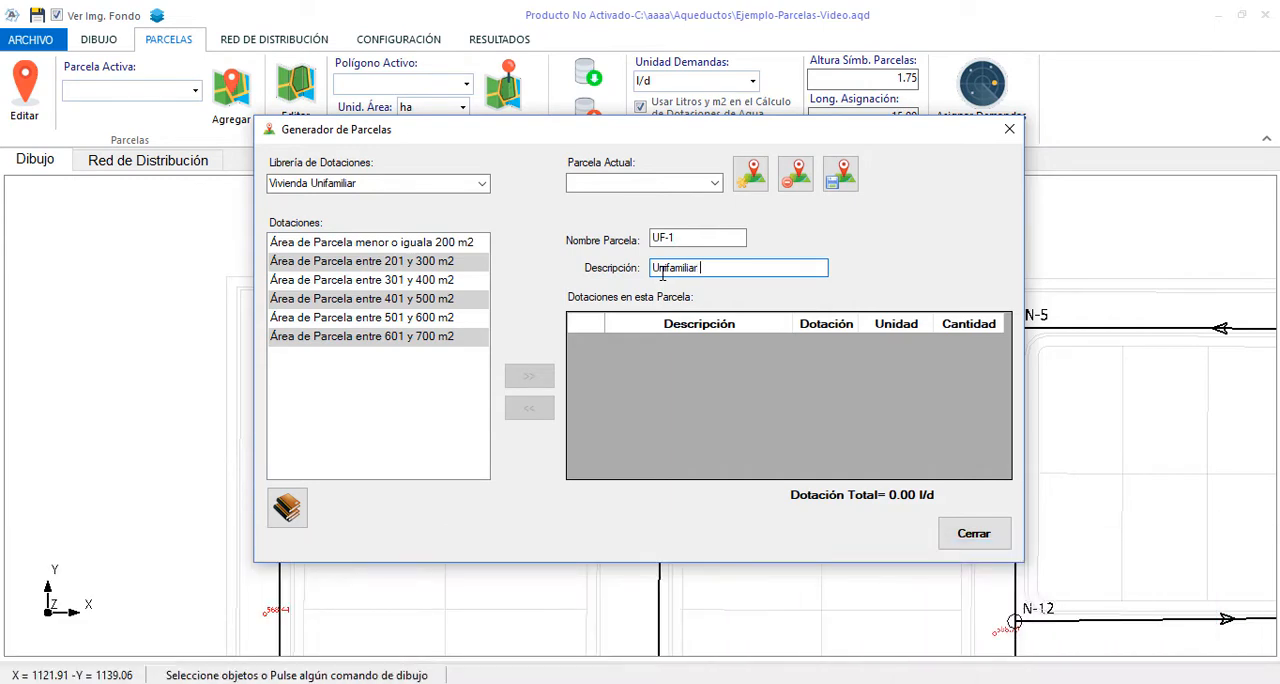
type("o 1")
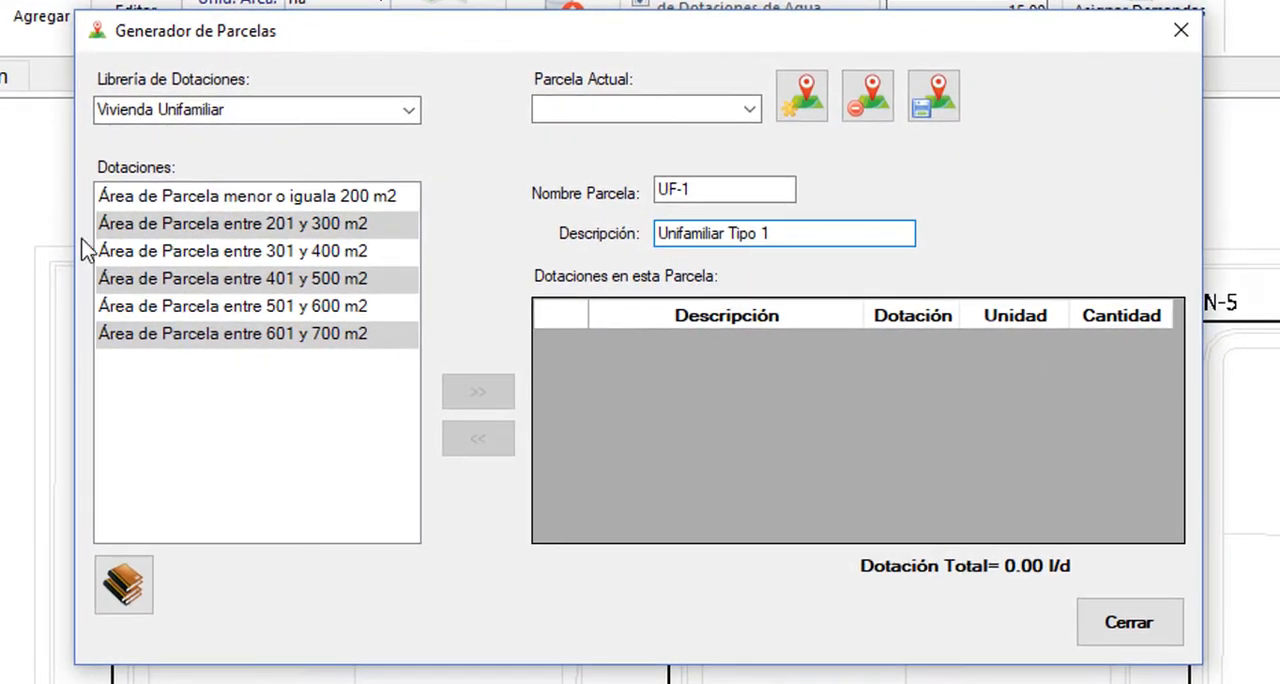
Browse the Vivienda Multifamiliar and Uso Educacional allotment libraries and return to Vivienda Unifamiliar
left_click(410, 110)
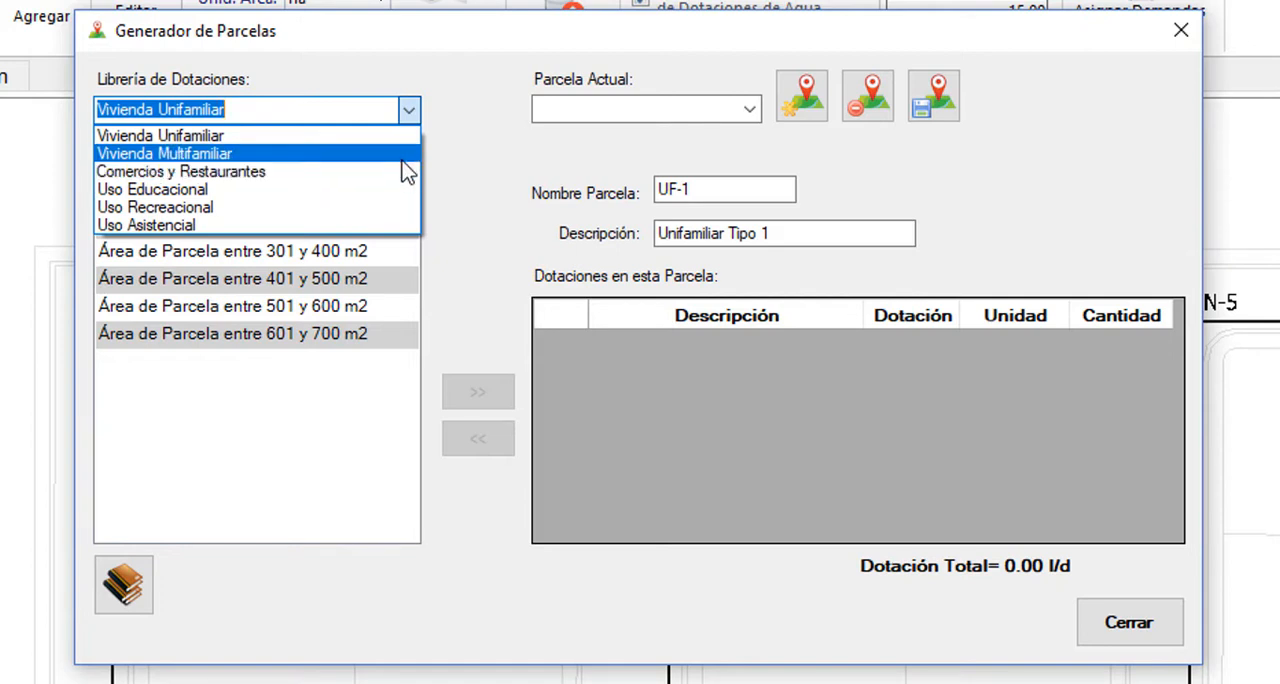
left_click(405, 156)
left_click(409, 112)
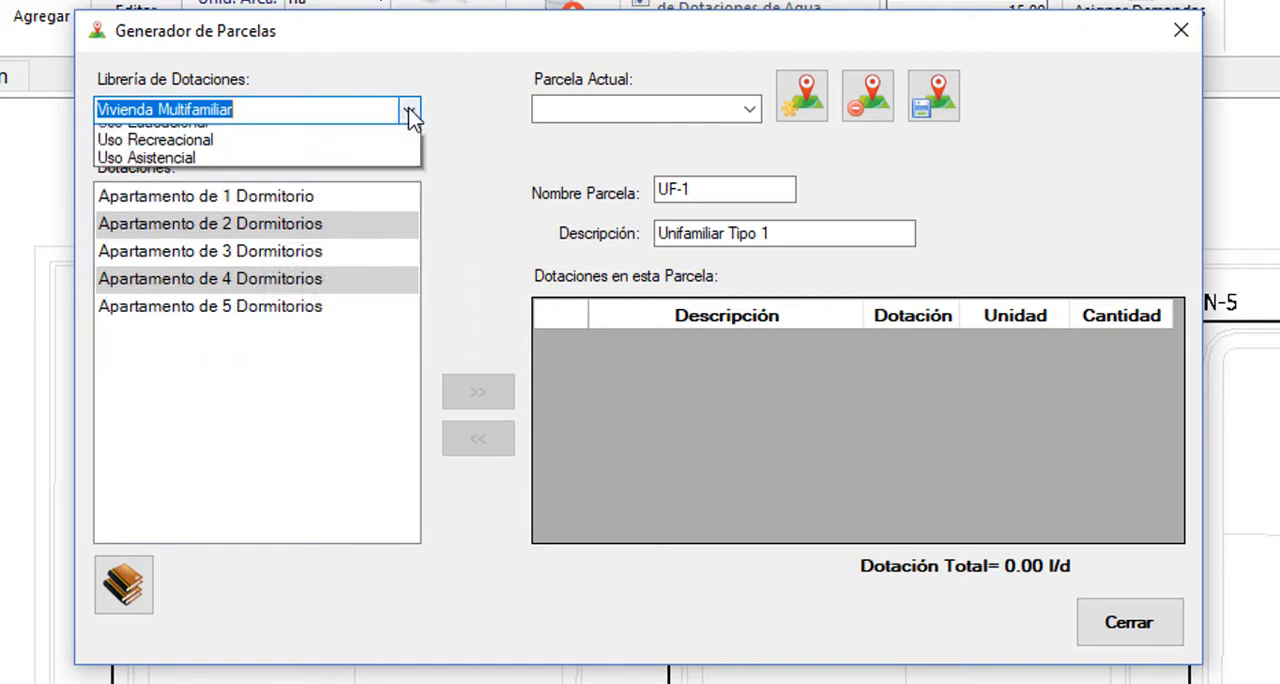
left_click(338, 193)
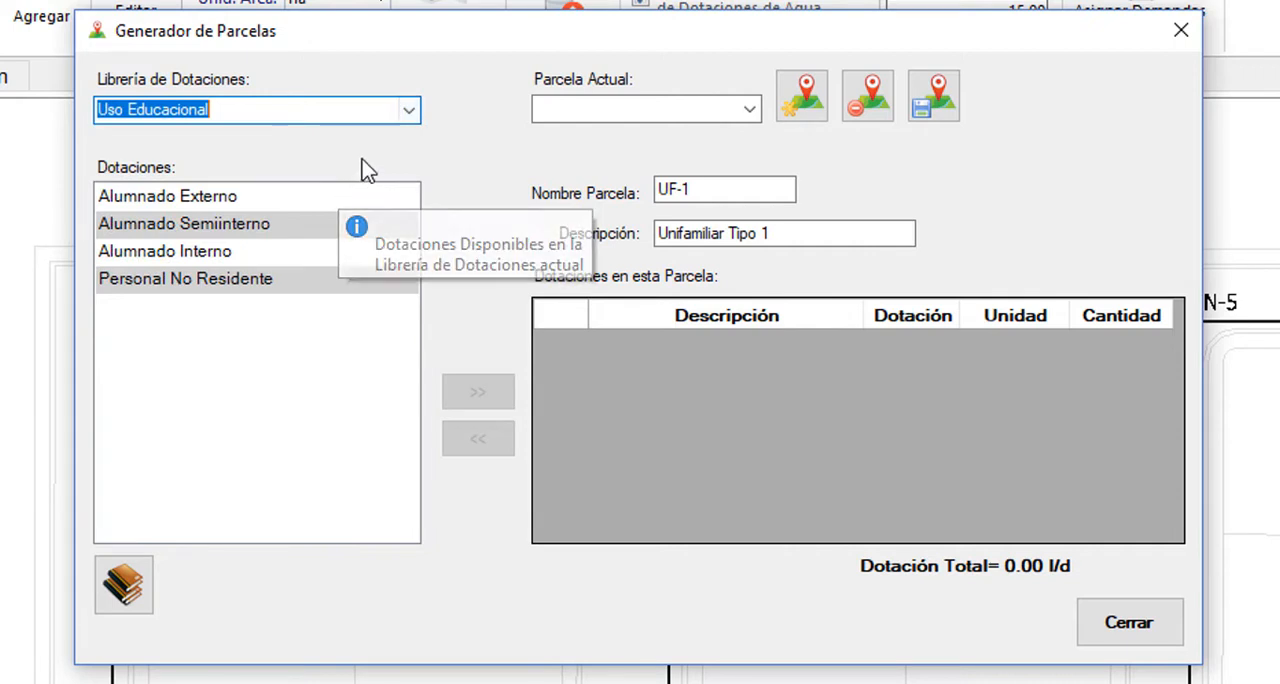
left_click(410, 112)
left_click(310, 143)
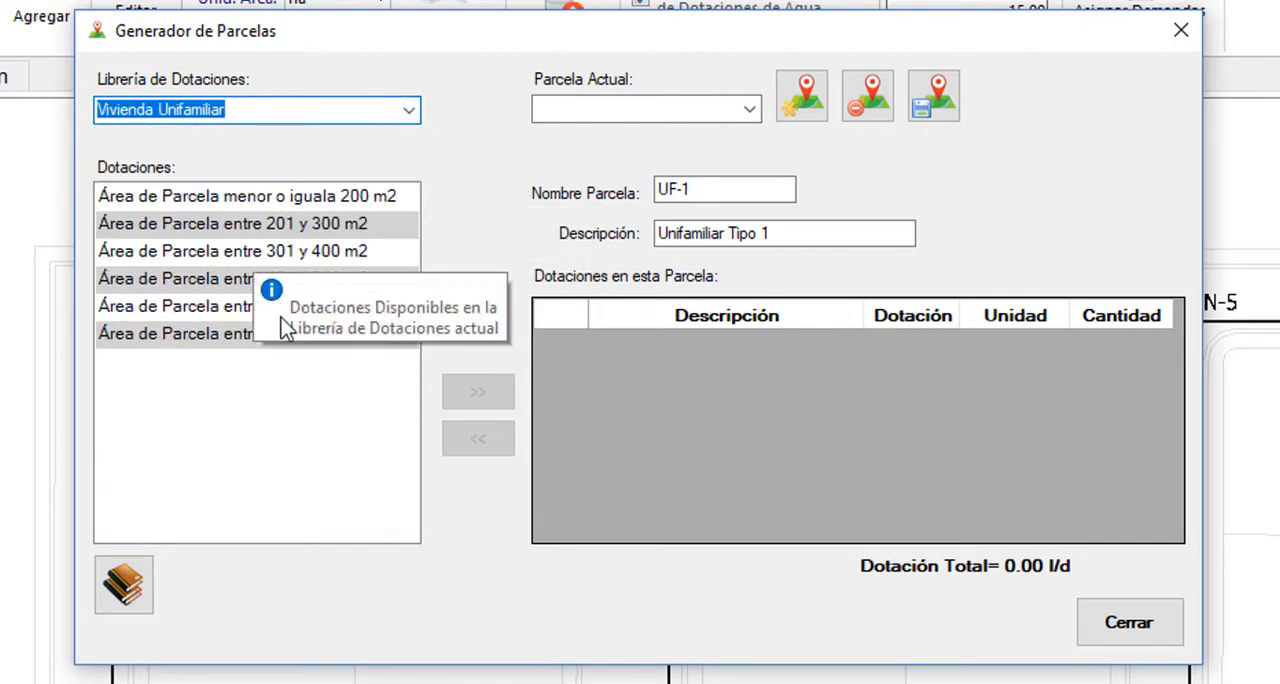
Add the allotment "Área de Parcela entre 401 y 500 m2" with quantity 1 to parcel UF-1 and save the parcel
left_click(180, 286)
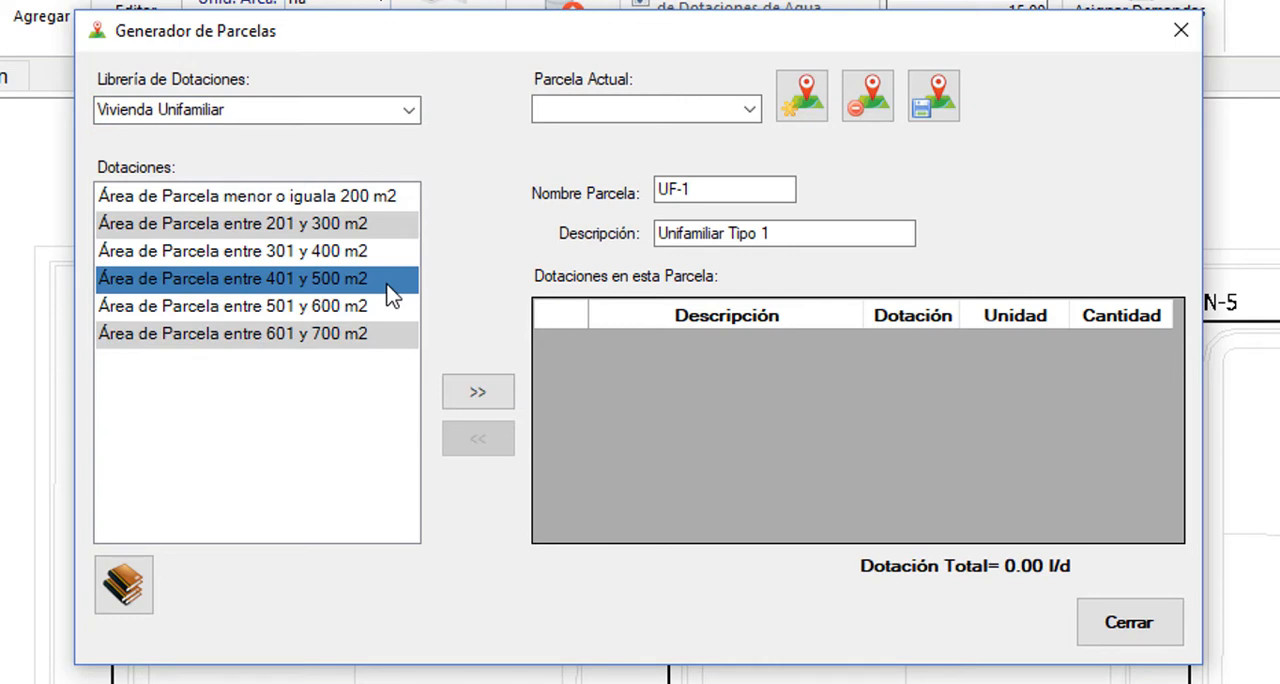
left_click(477, 391)
left_click(1133, 345)
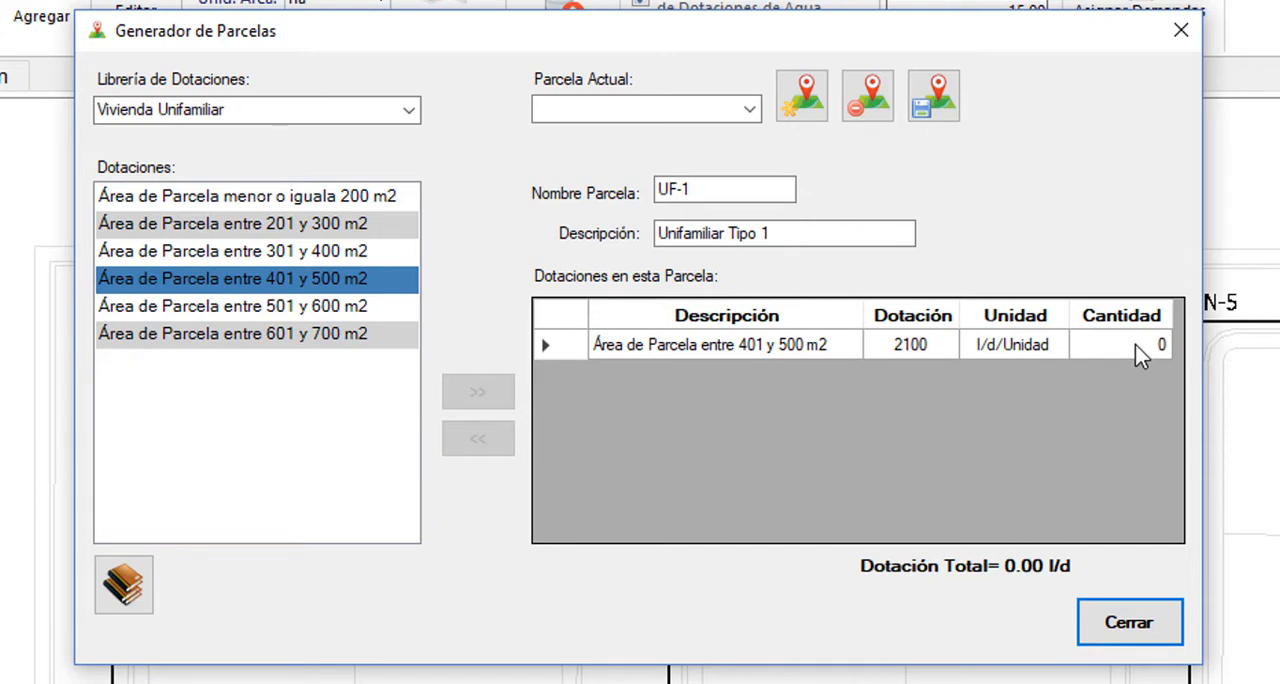
left_click(1127, 352)
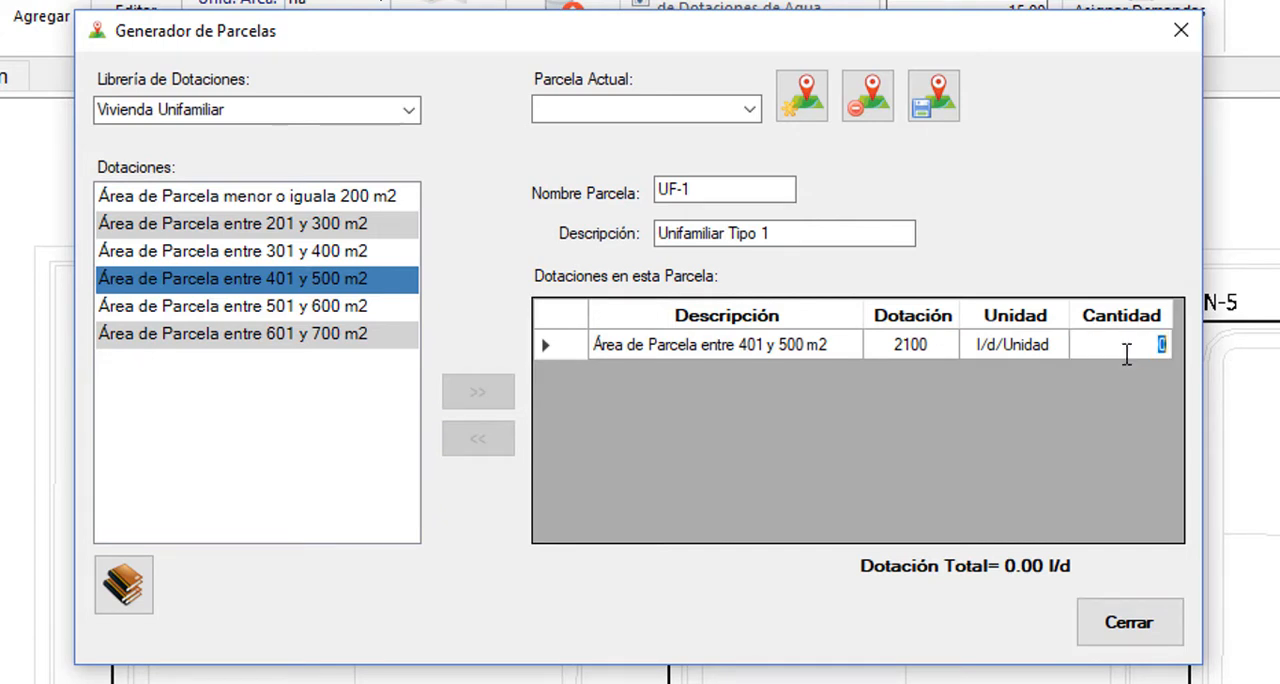
type("1")
left_click(1002, 346)
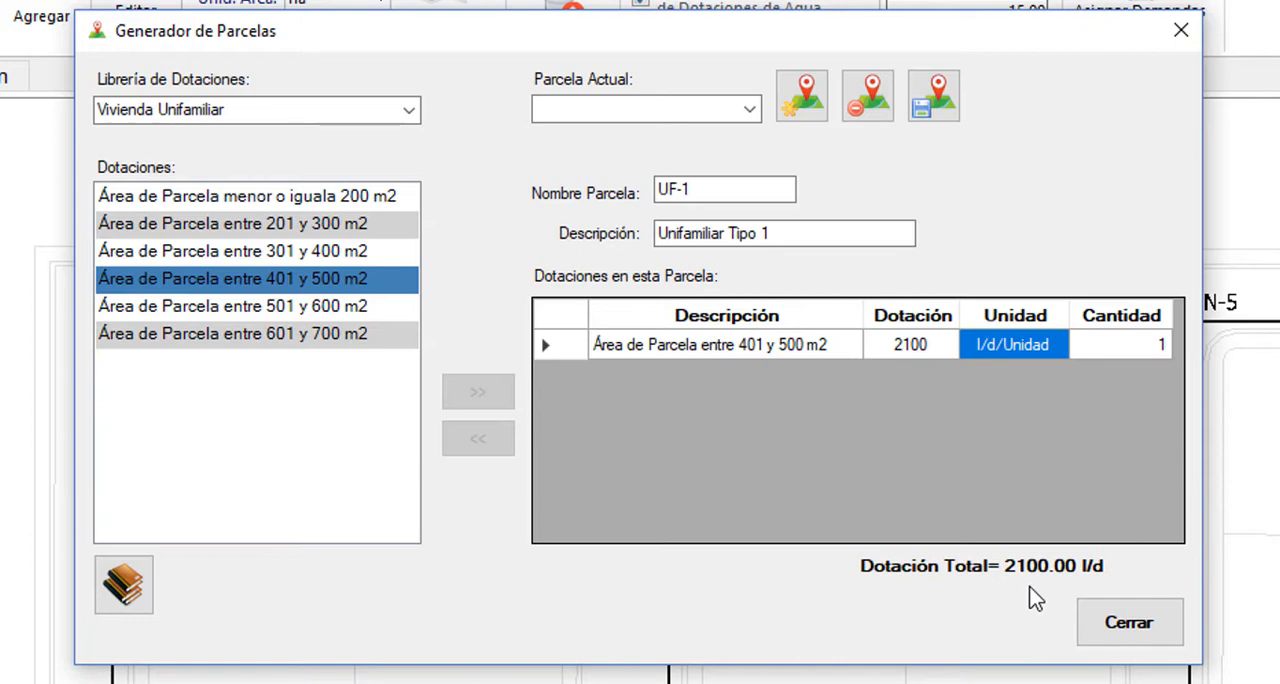
left_click(1140, 632)
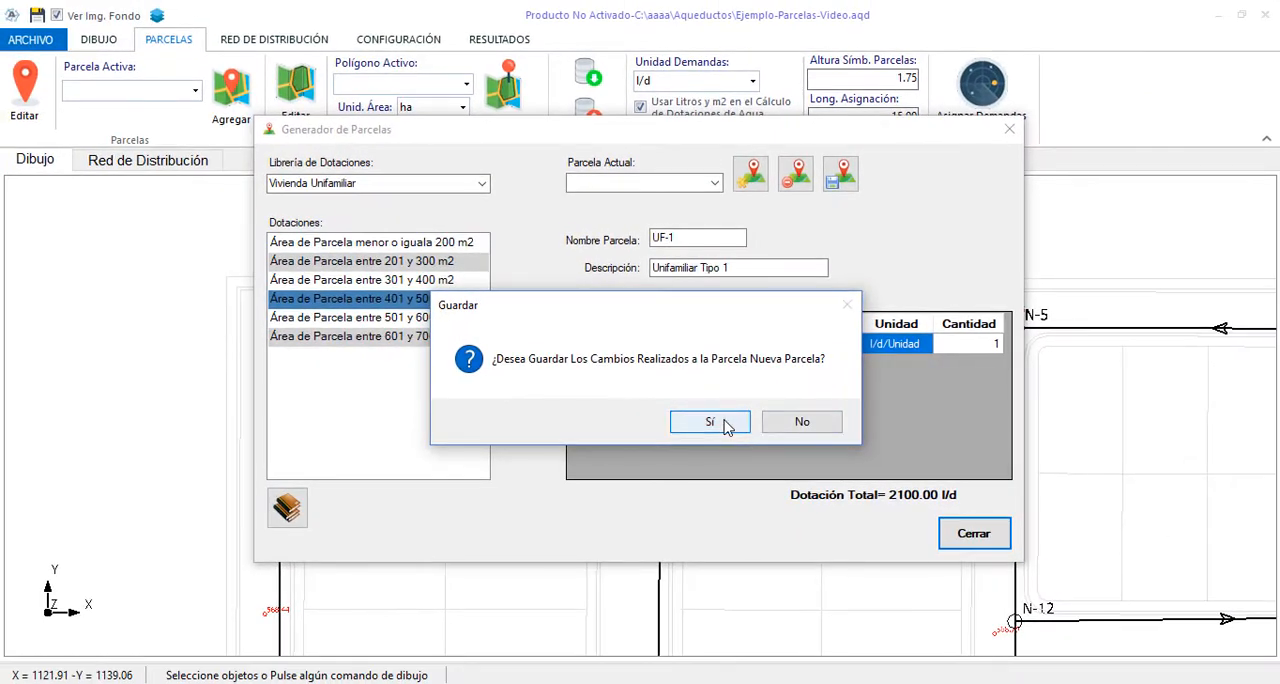
left_click(726, 433)
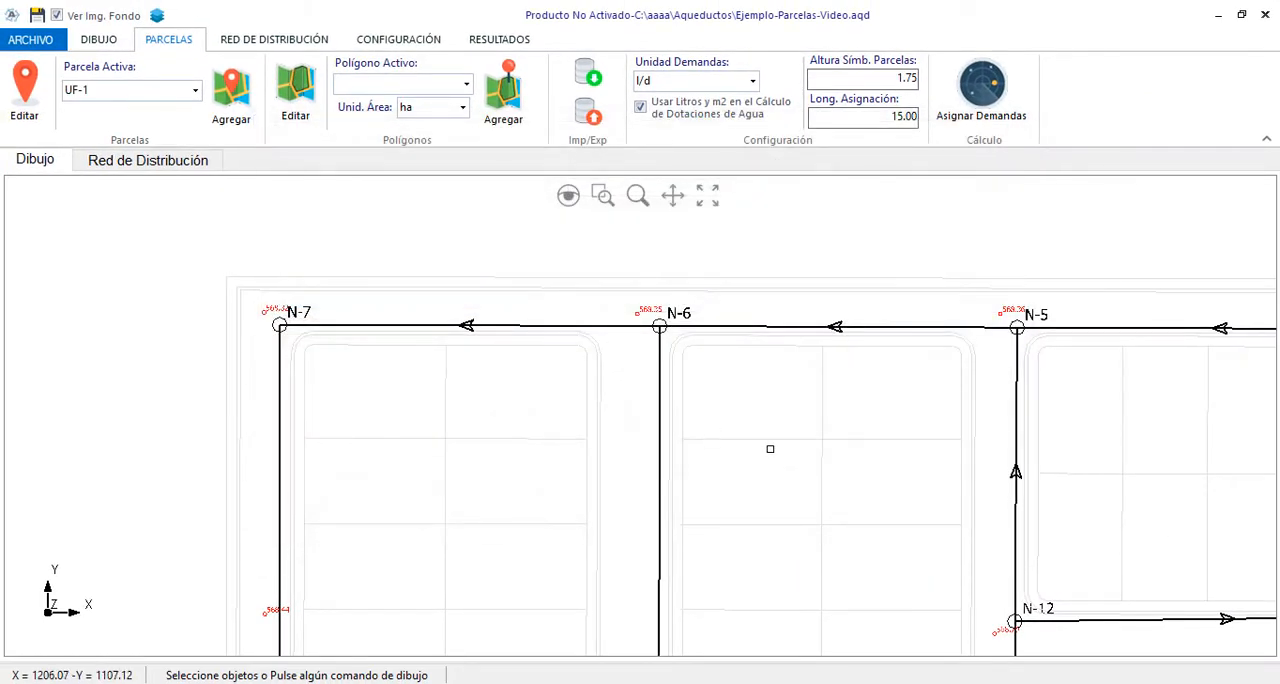
Make UF-1 the active parcel and place one in each of the three upper west-side lots of the block below node N-7
left_click(195, 90)
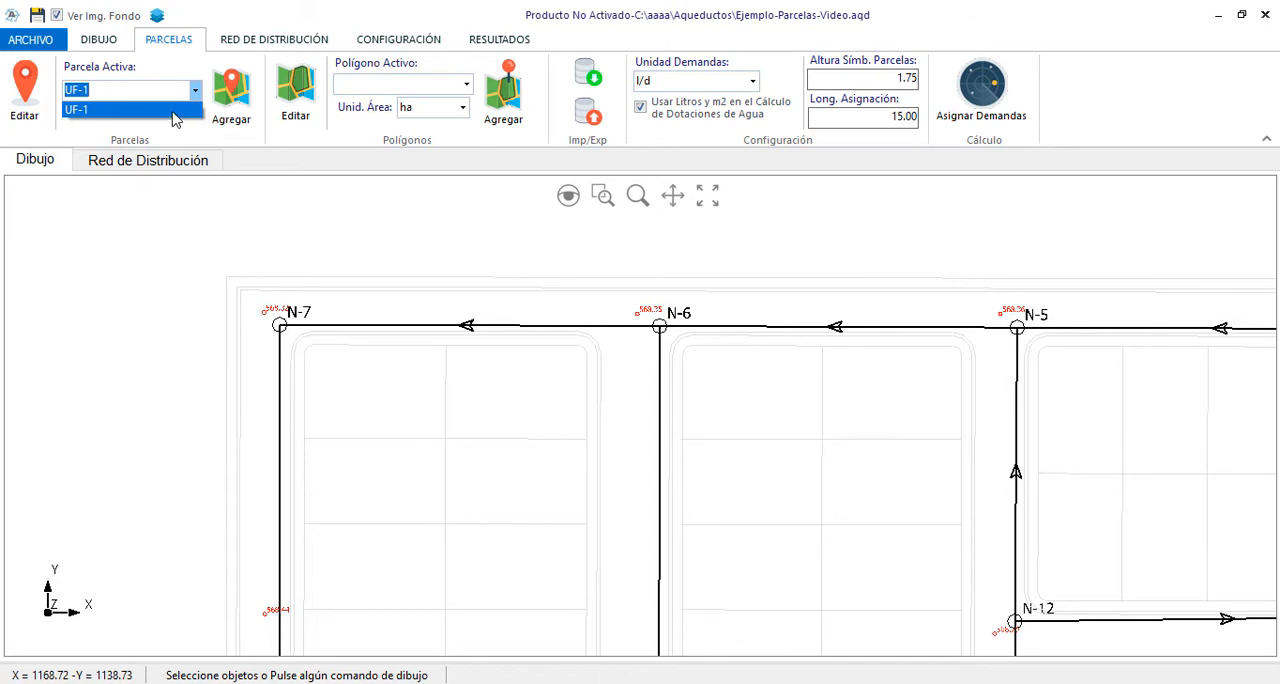
left_click(172, 110)
left_click(231, 95)
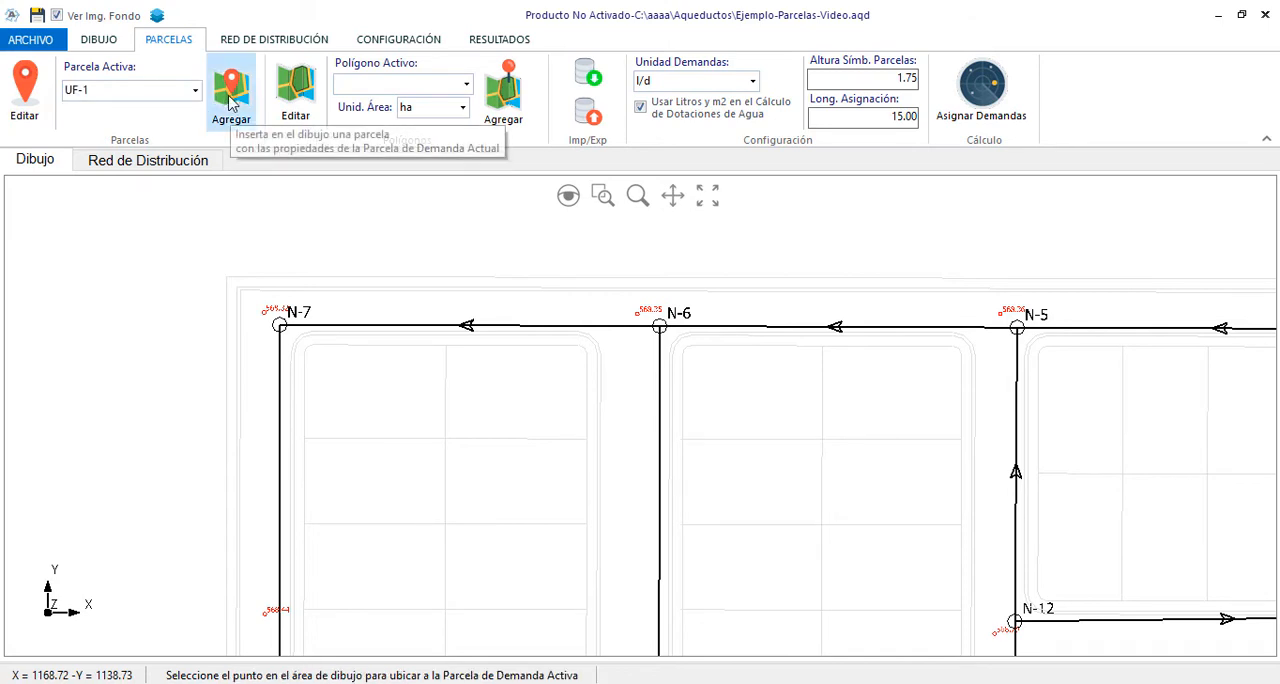
left_click(313, 388)
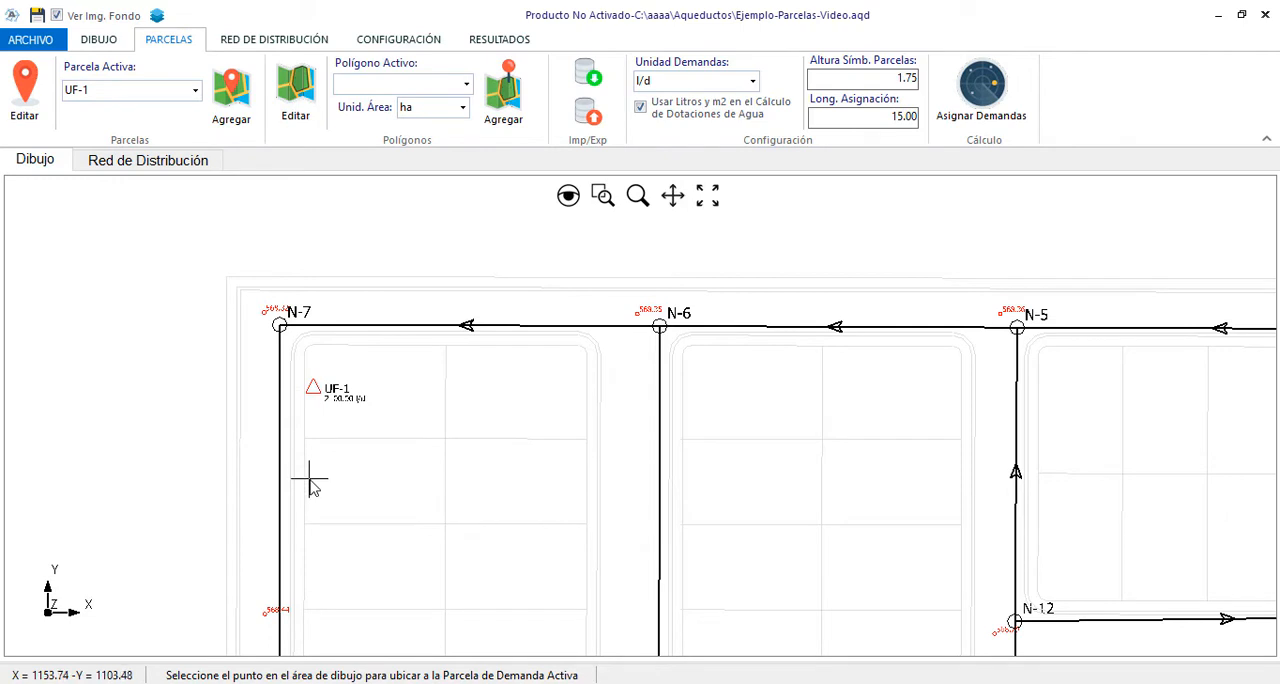
left_click(308, 483)
left_click(306, 566)
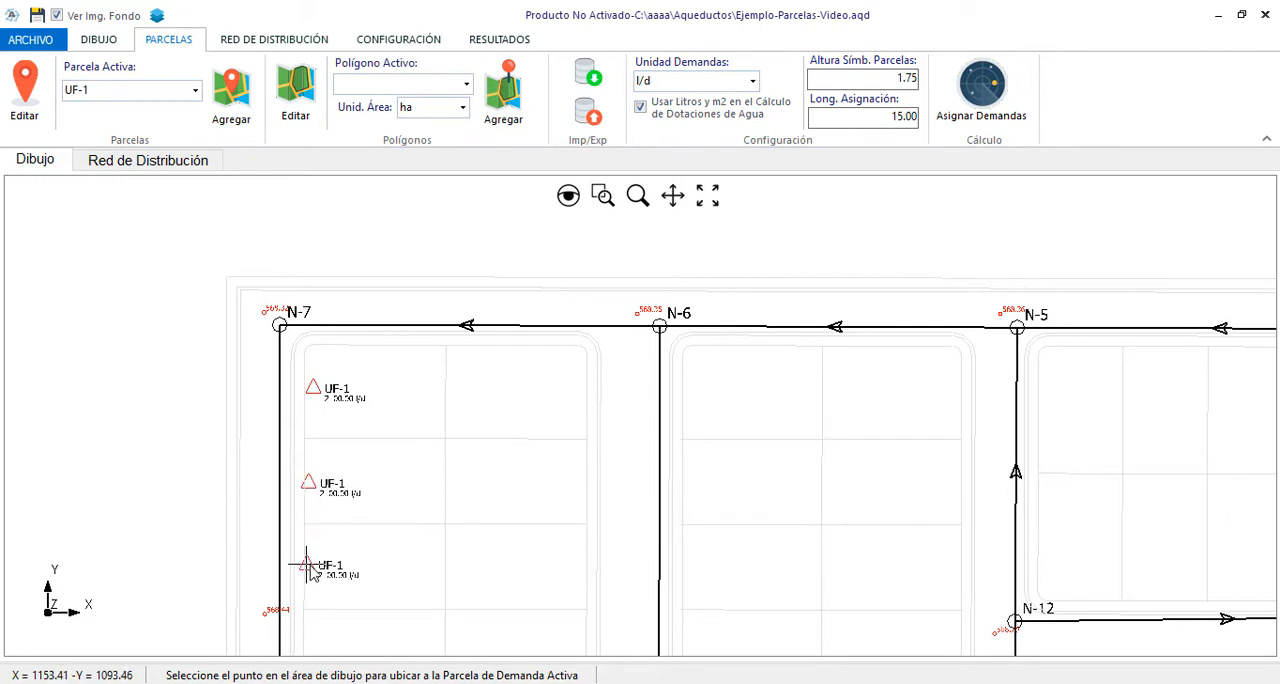
key("Escape")
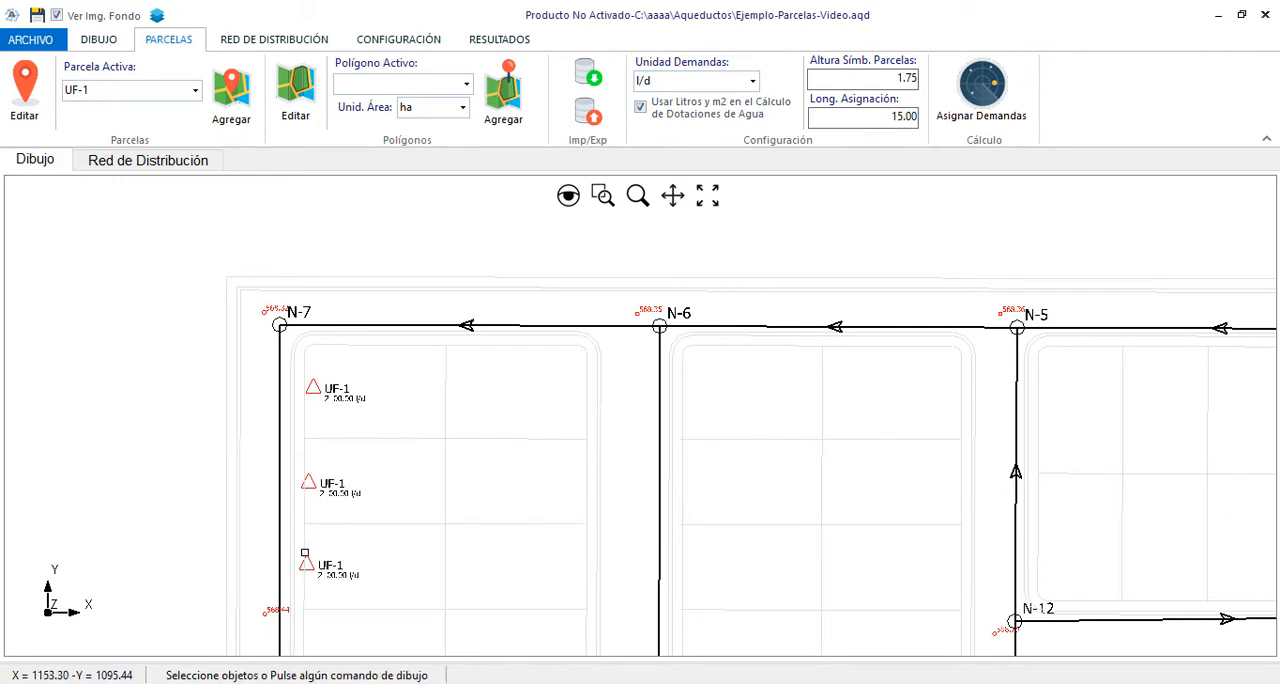
Set the parcel symbol height to 1.5
scroll(305, 552, "up", 2)
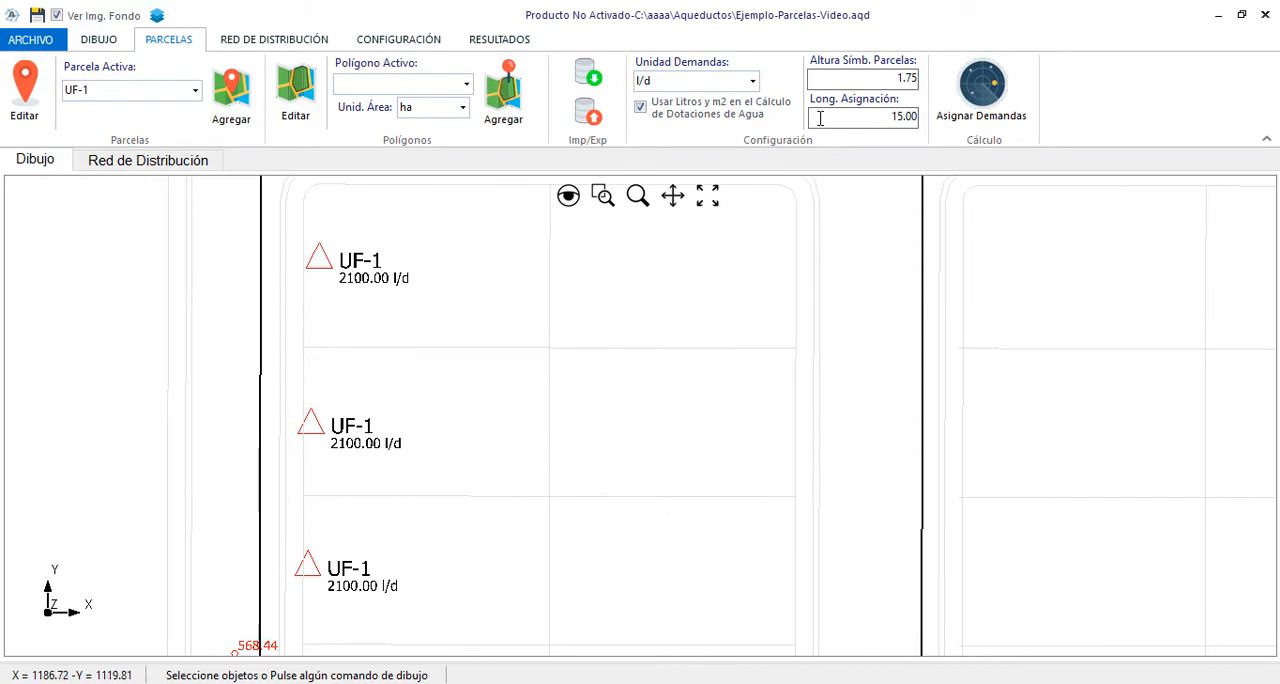
left_click_drag(876, 81, 950, 81)
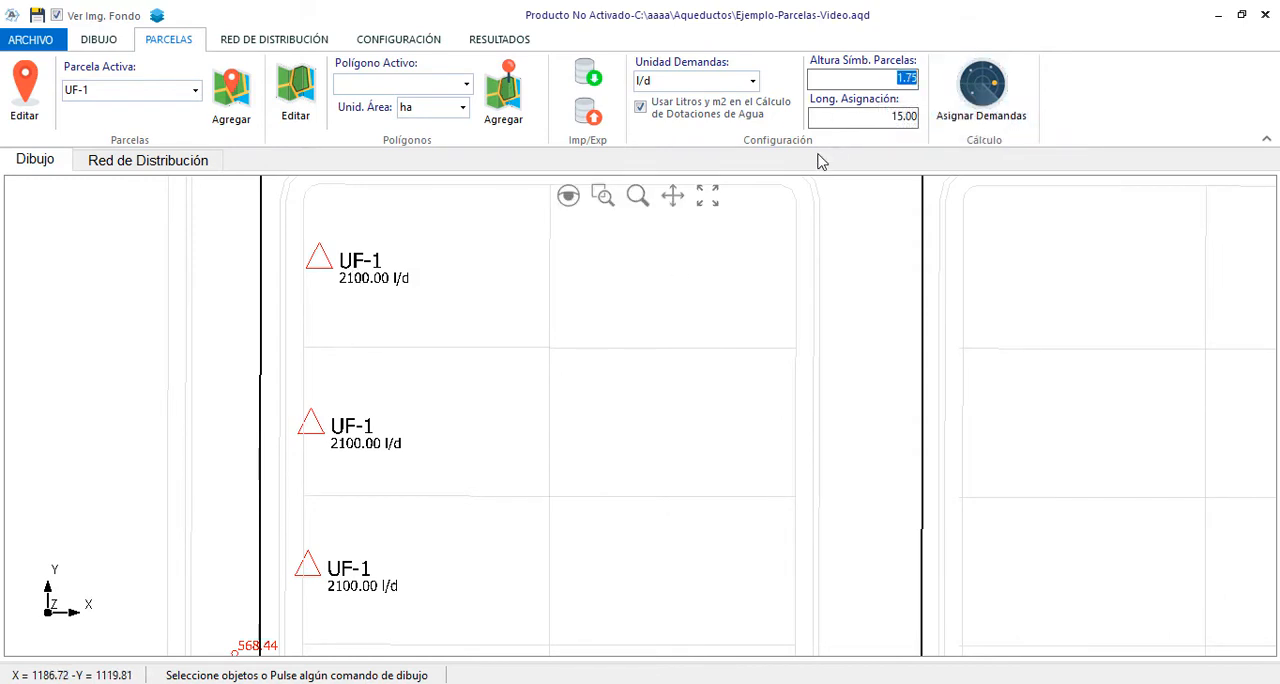
type("2")
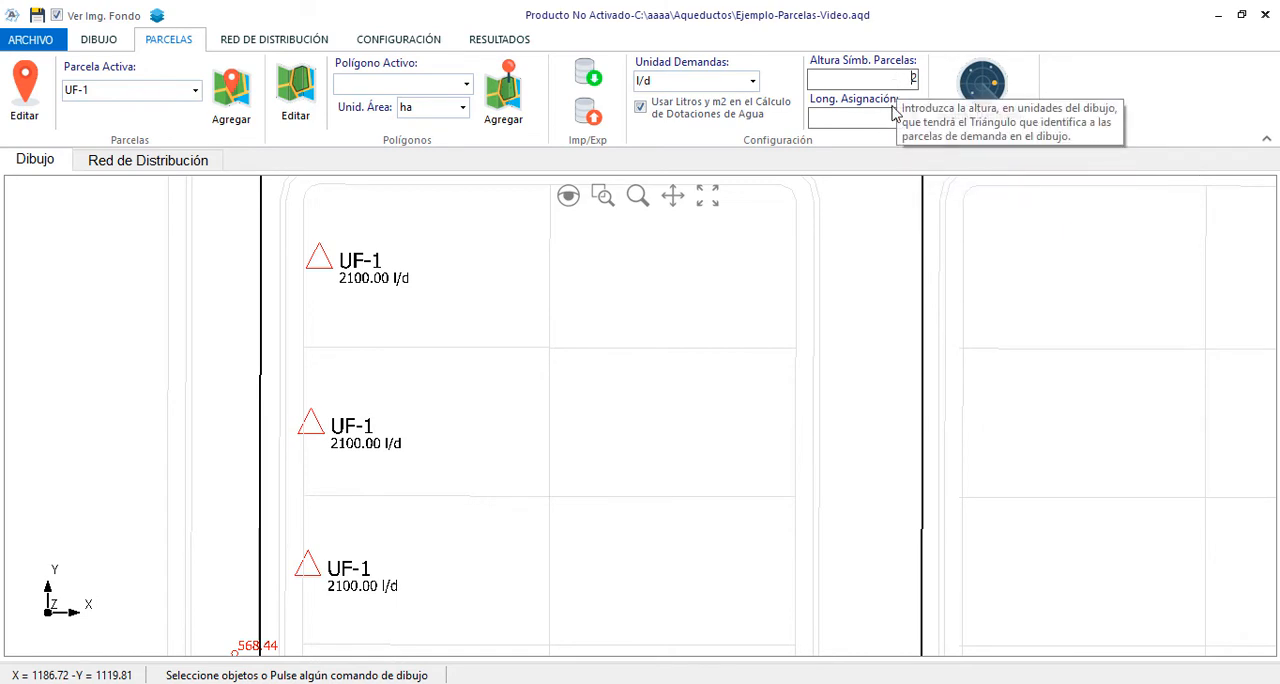
left_click_drag(910, 79, 923, 79)
type("1.")
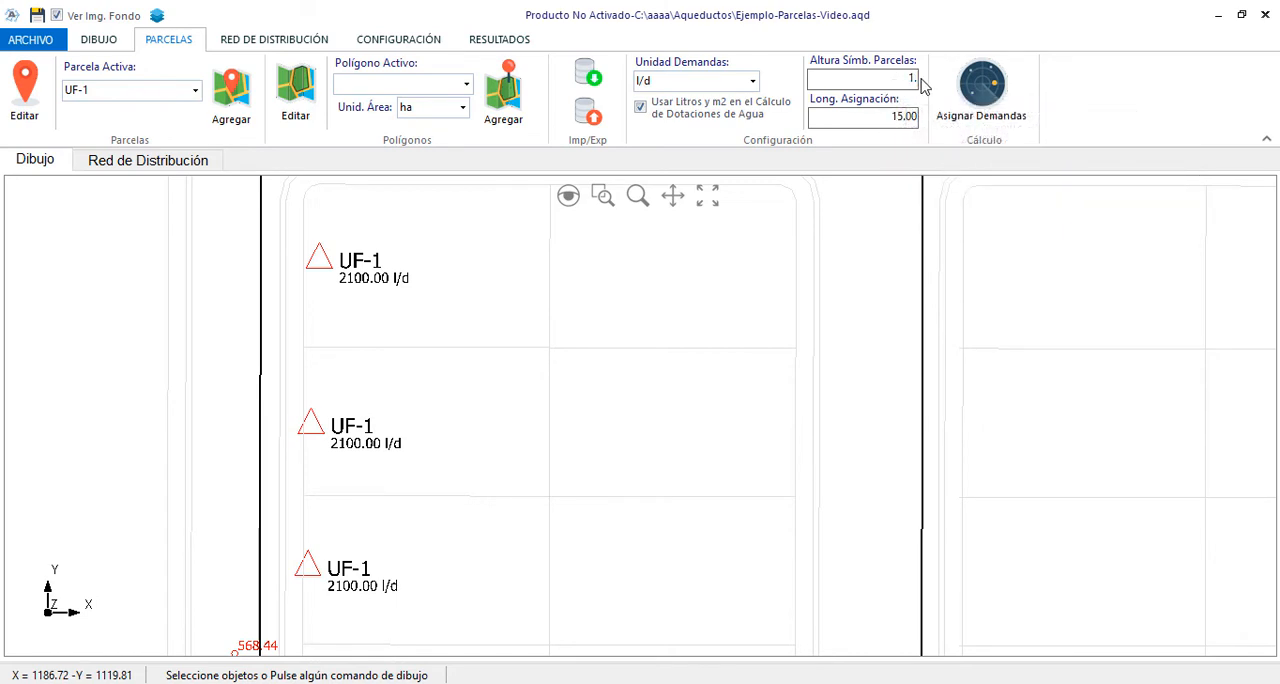
type("5")
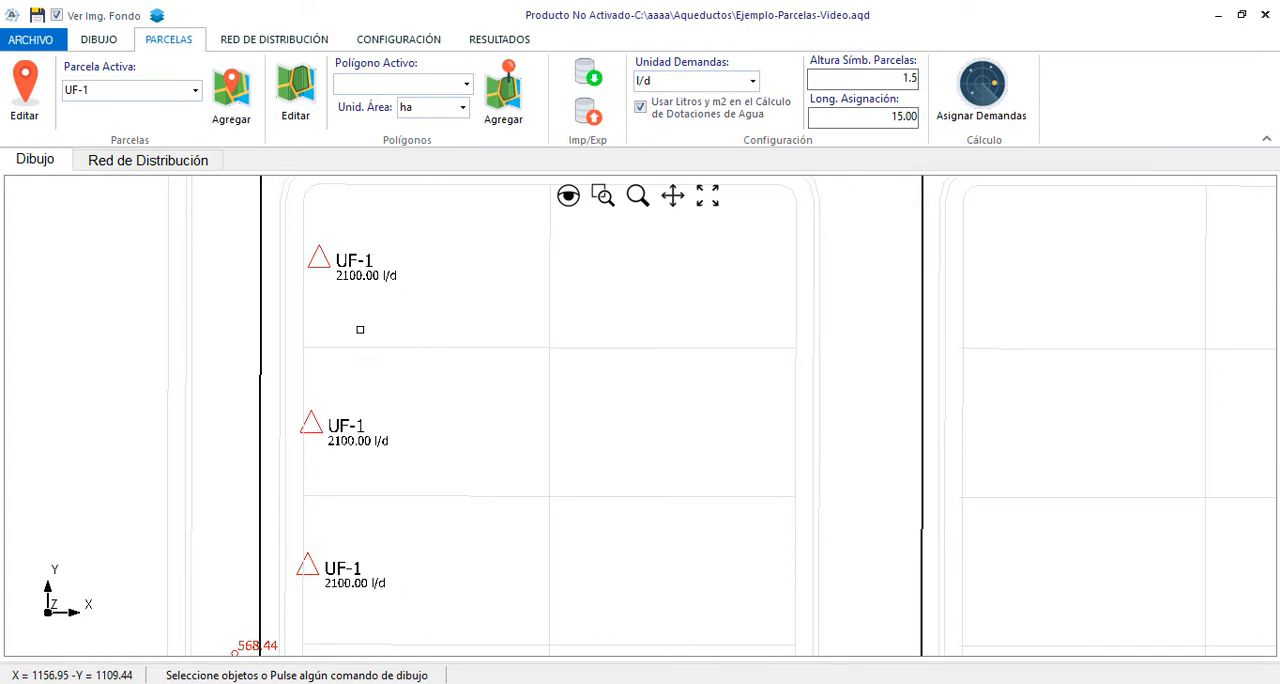
Copy the three UF-1 parcels from the block's west-side lots across to the matching east-side lots
scroll(360, 329, "down", 4)
scroll(357, 329, "up", 3)
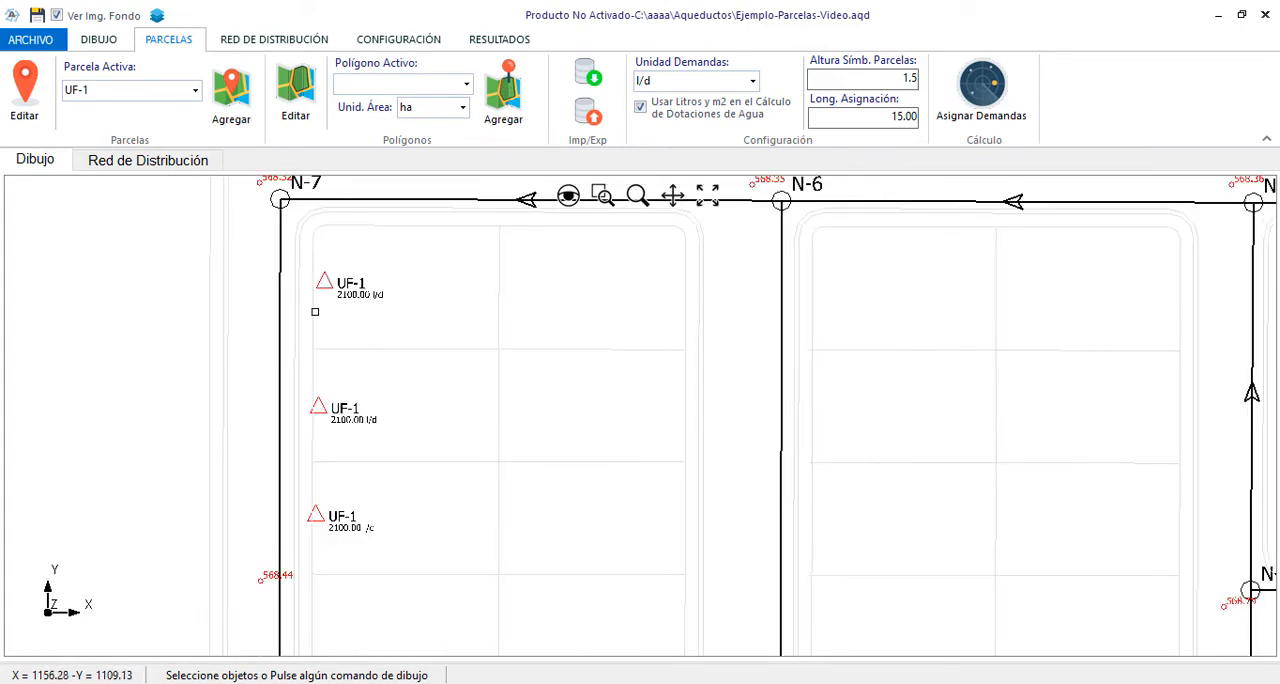
left_click(327, 283)
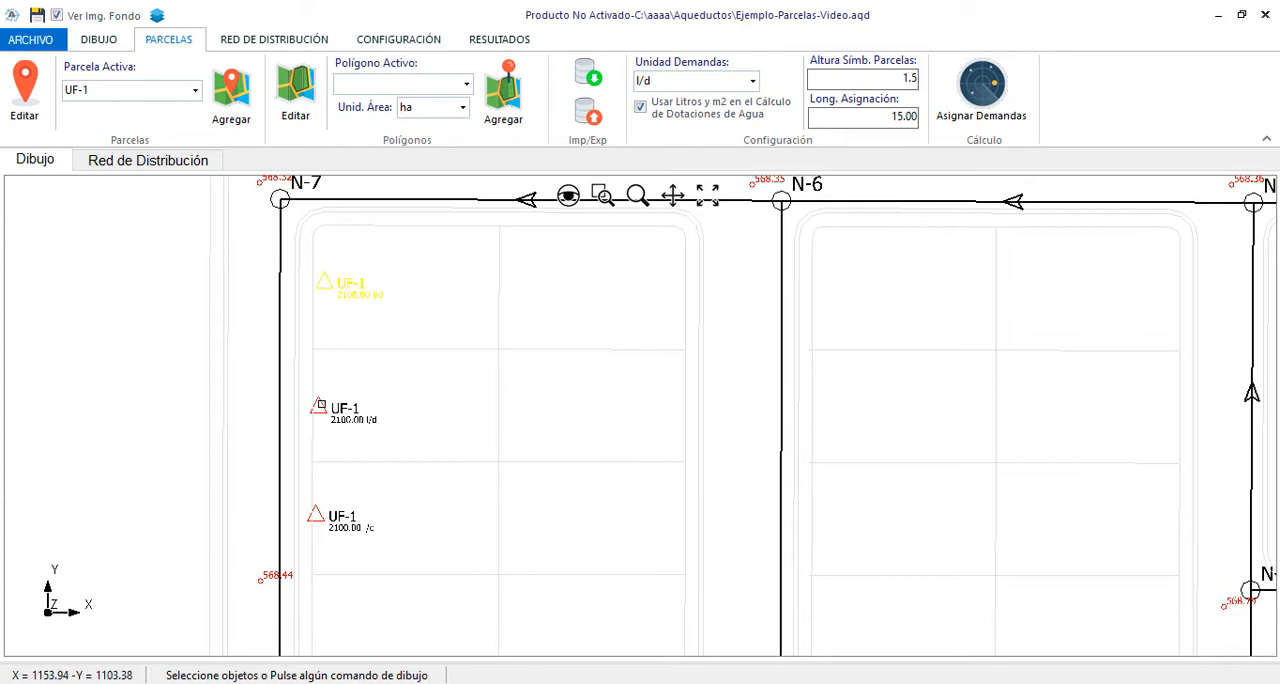
left_click(321, 405)
left_click(318, 514)
right_click(407, 362)
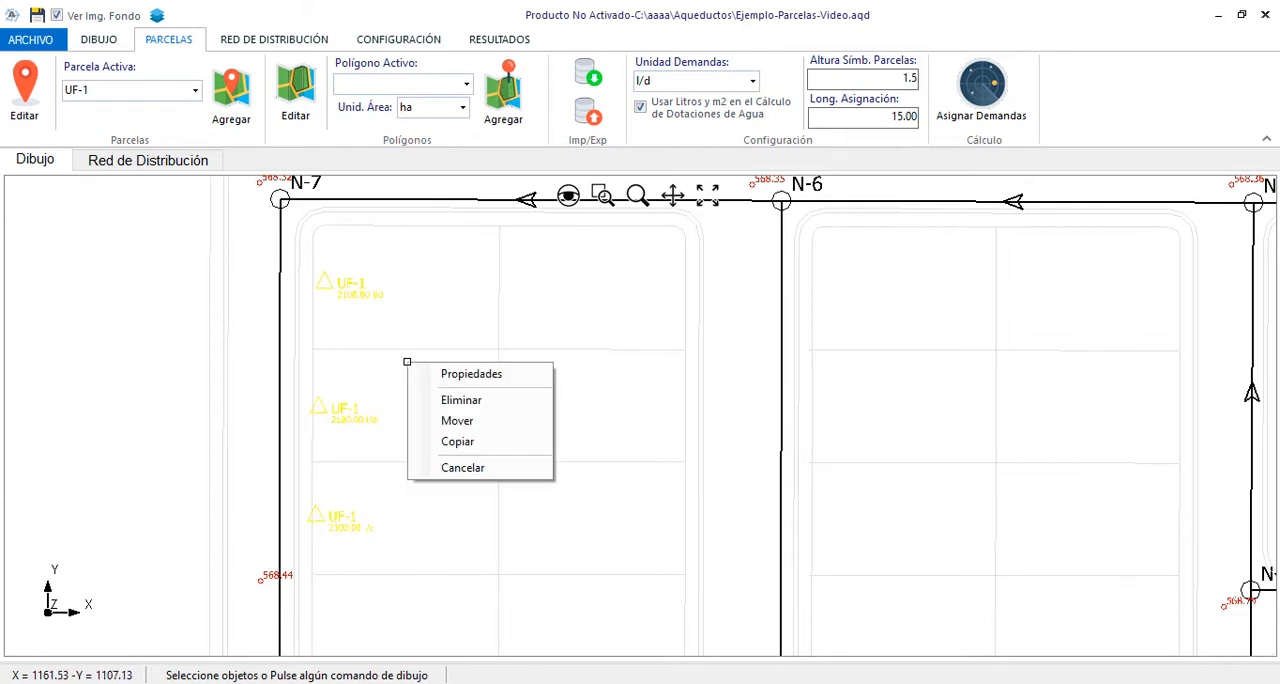
left_click(476, 442)
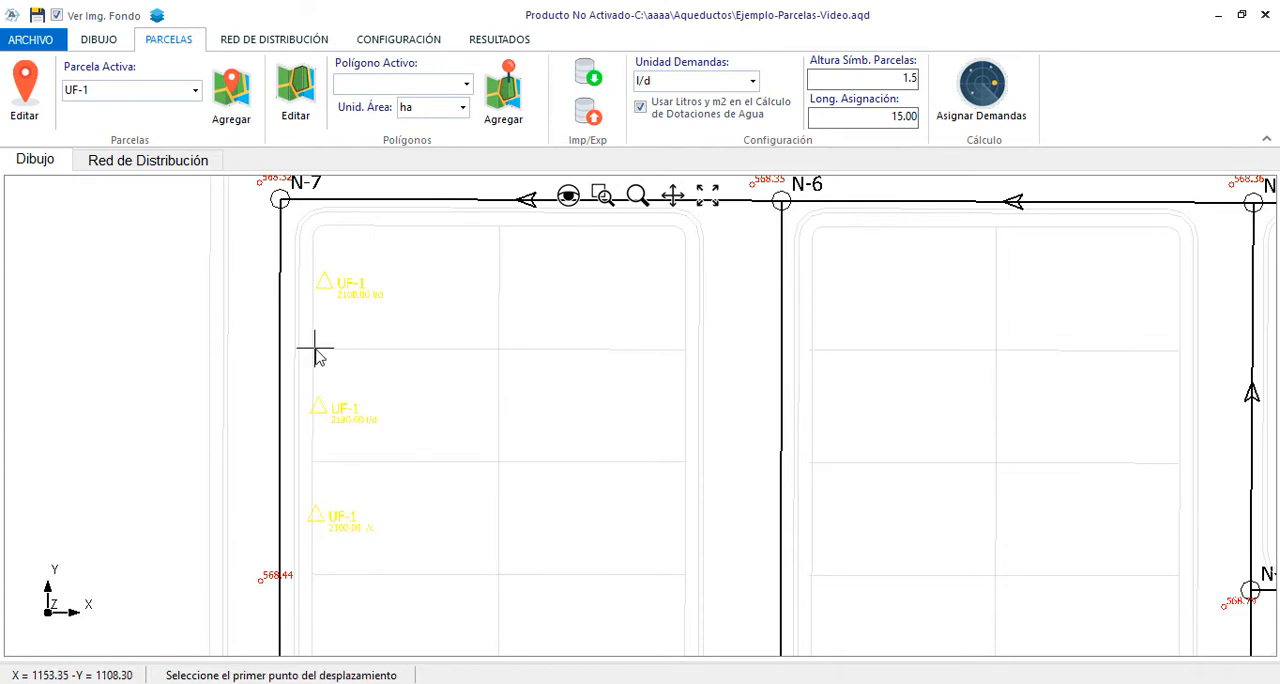
left_click(315, 351)
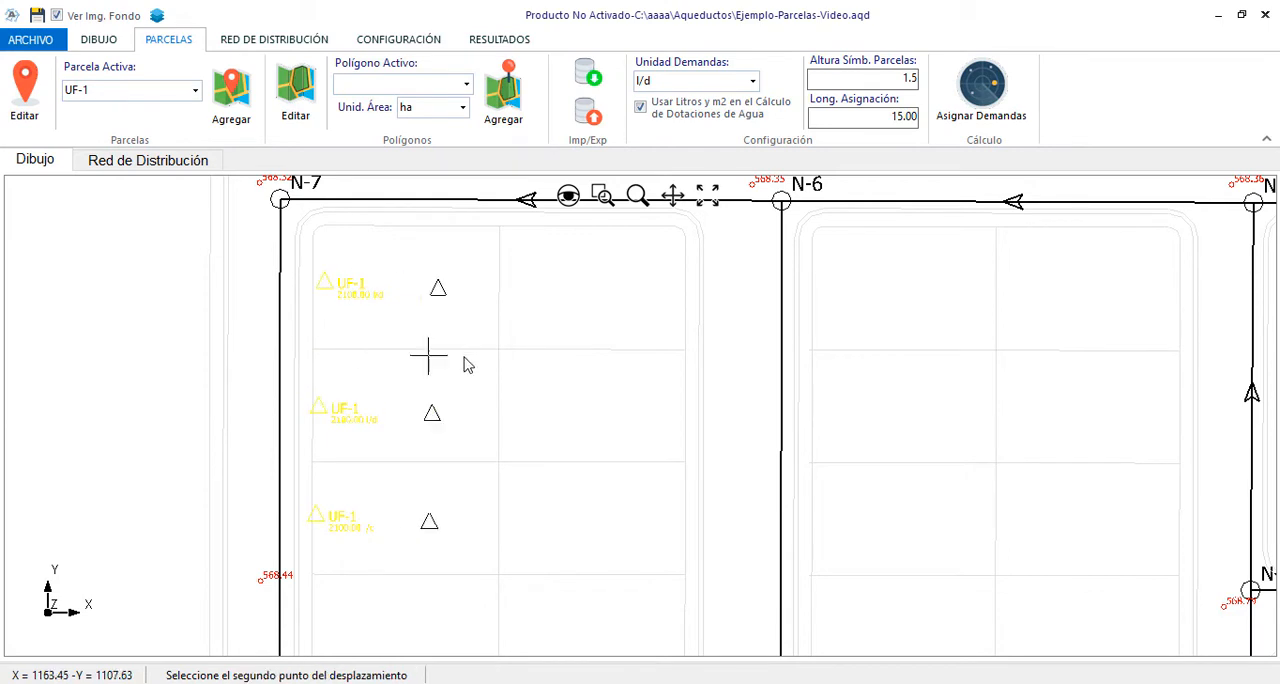
left_click(671, 356)
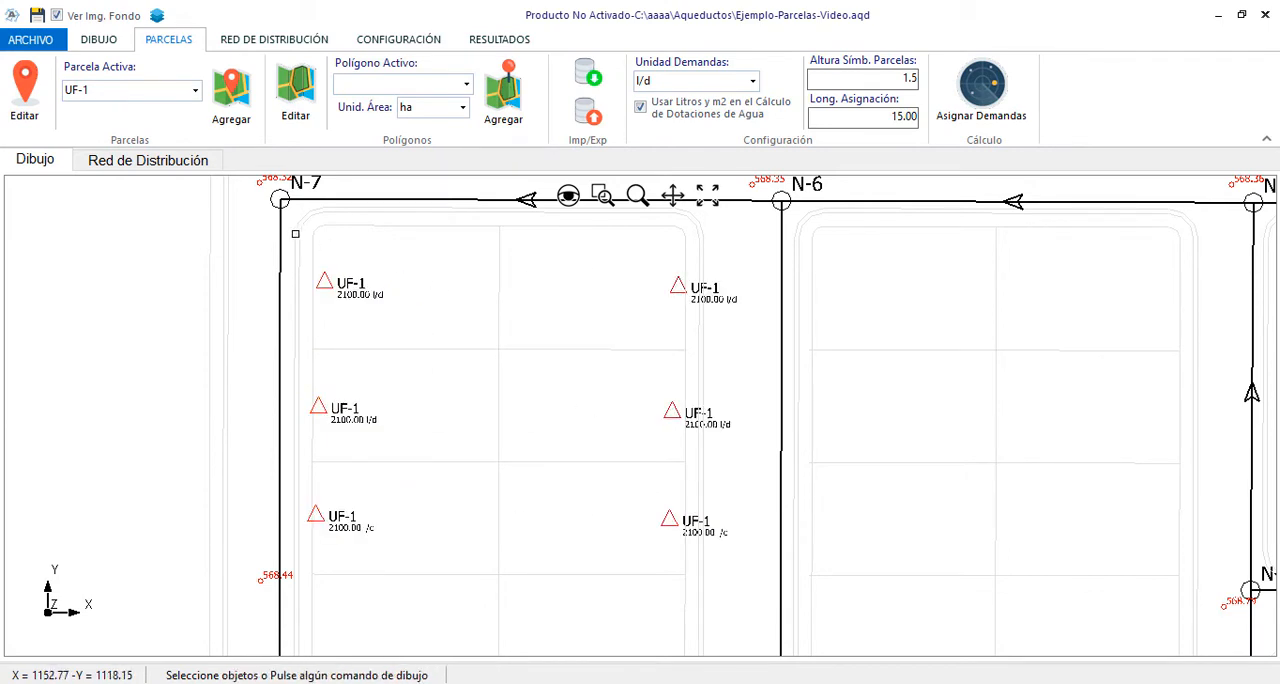
Copy all six UF-1 parcels south into the next three rows of lots in the block below node N-7
left_click(295, 233)
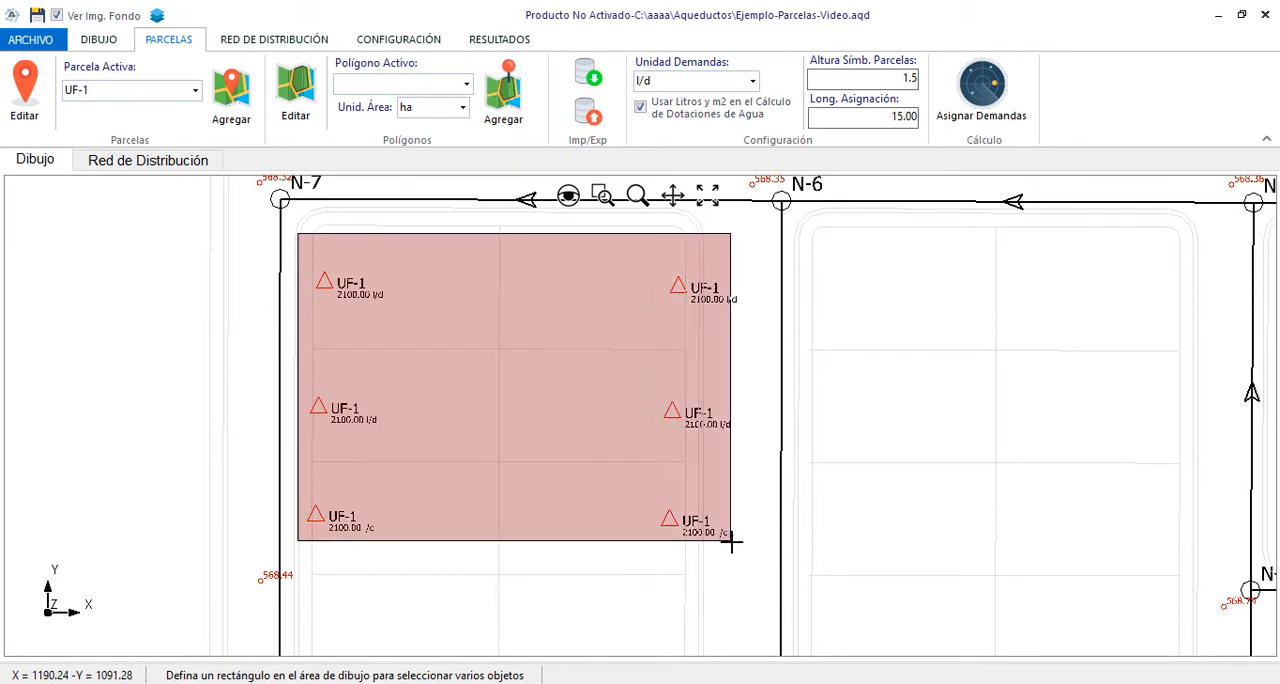
left_click(731, 541)
scroll(583, 286, "down", 3)
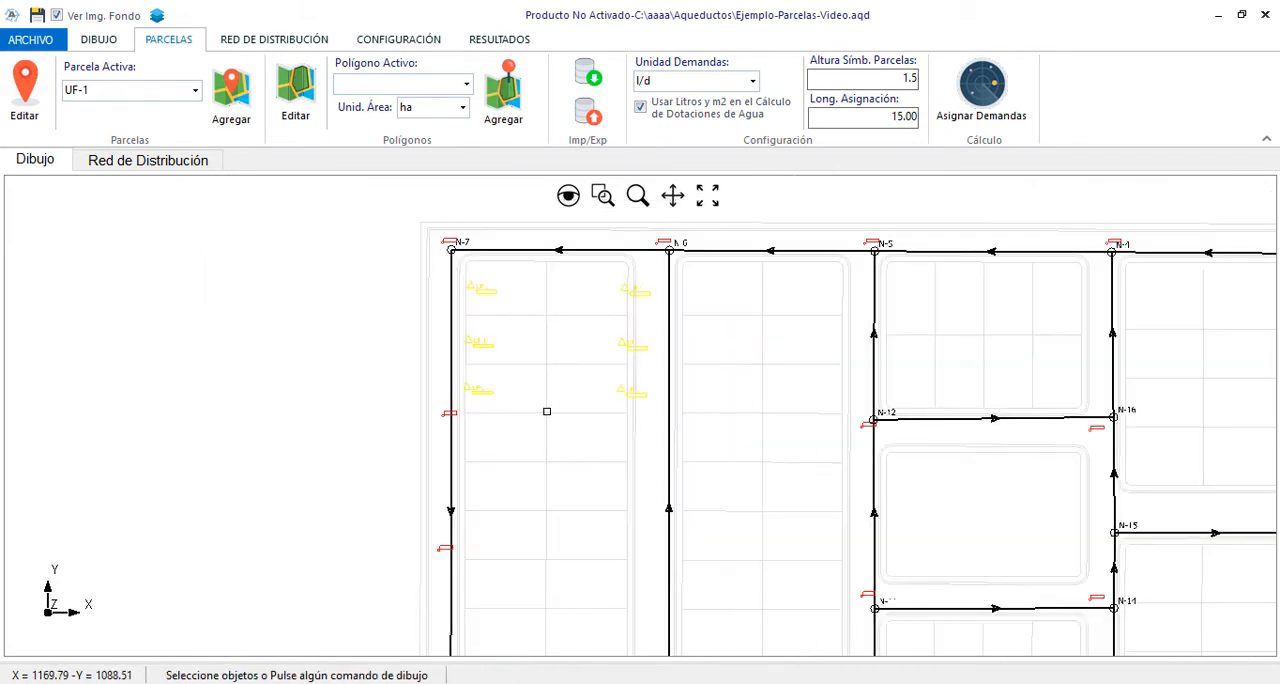
right_click(547, 411)
left_click(610, 494)
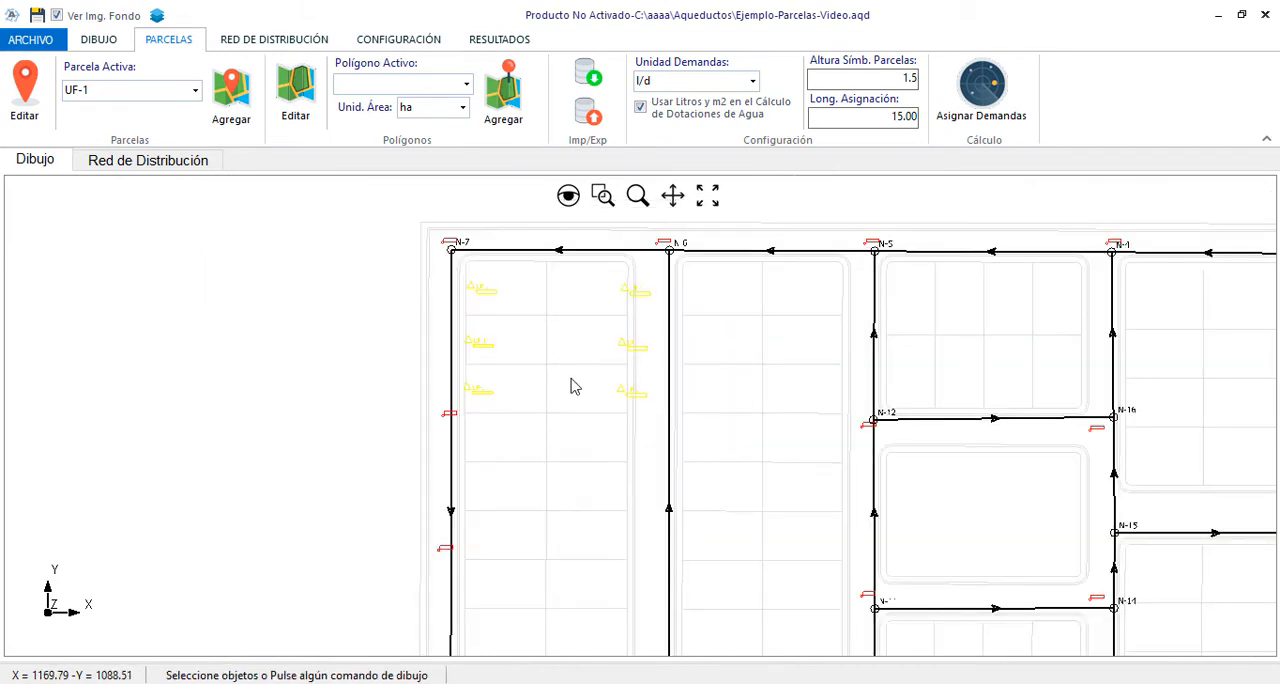
left_click(547, 288)
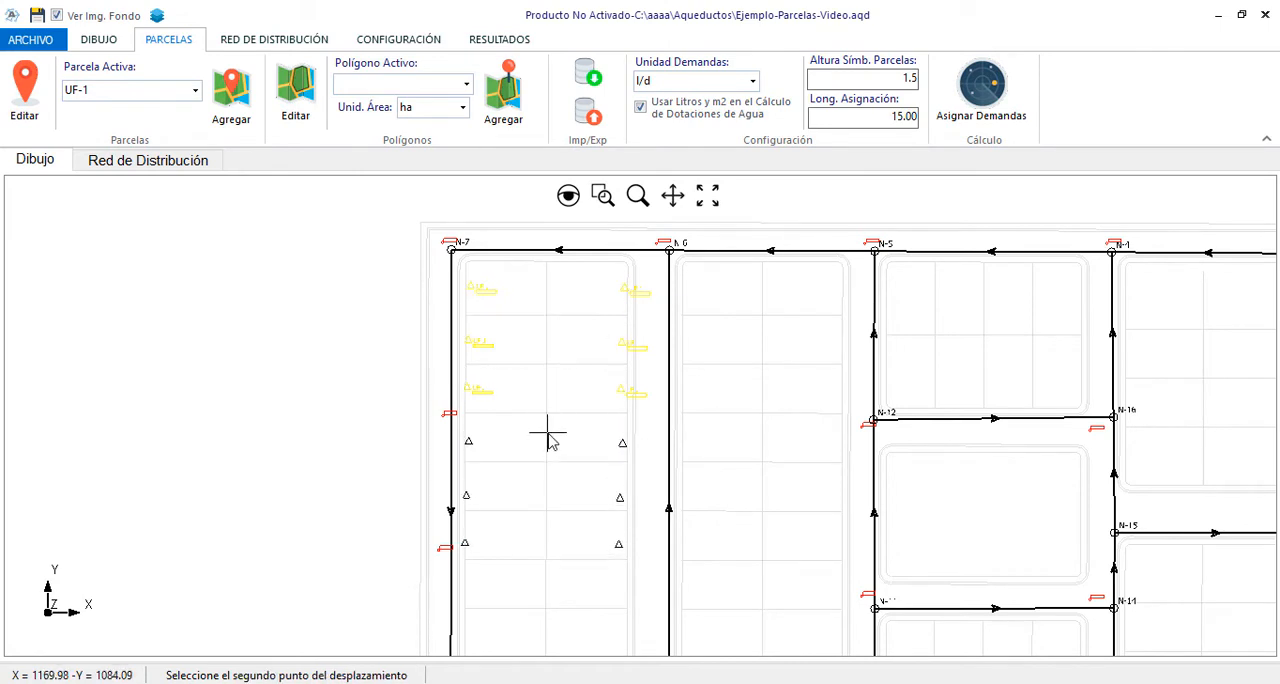
left_click(547, 437)
scroll(703, 466, "up", 2)
scroll(691, 501, "down", 1)
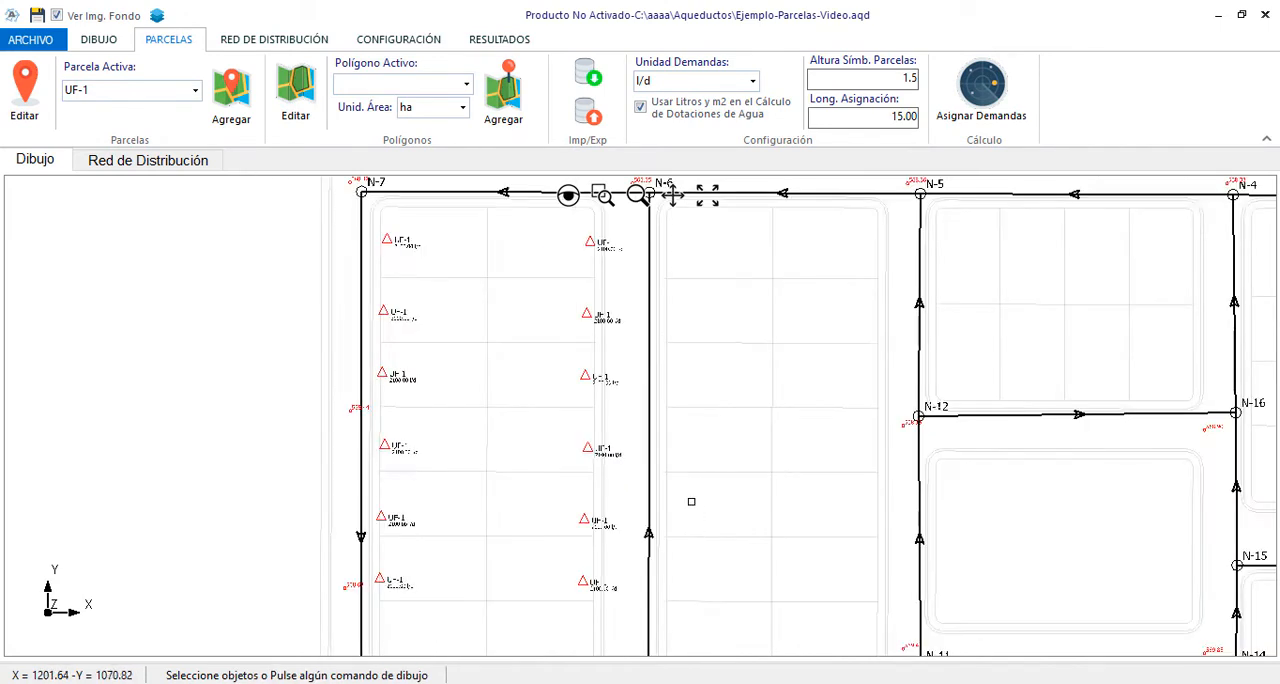
Assign the parcel demands to the network automatically, check the summary table of demands in parcels and polygons, and close it
scroll(470, 280, "down", 1)
scroll(494, 194, "up", 3)
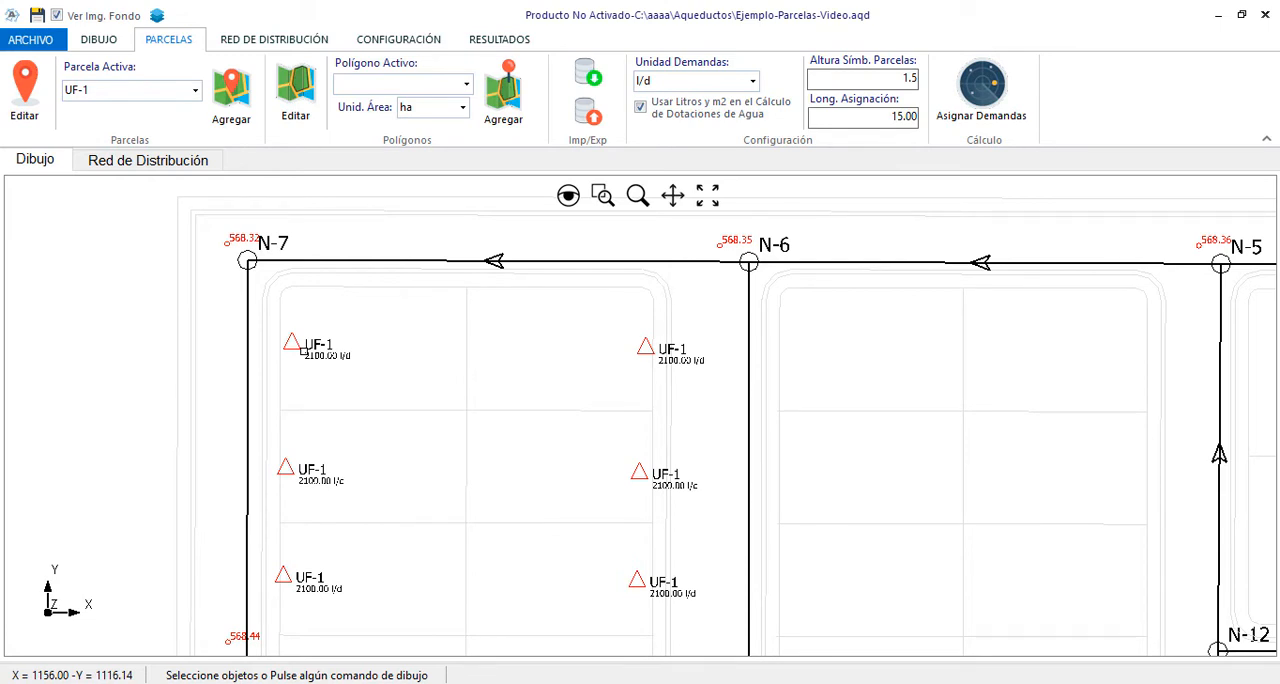
left_click(989, 93)
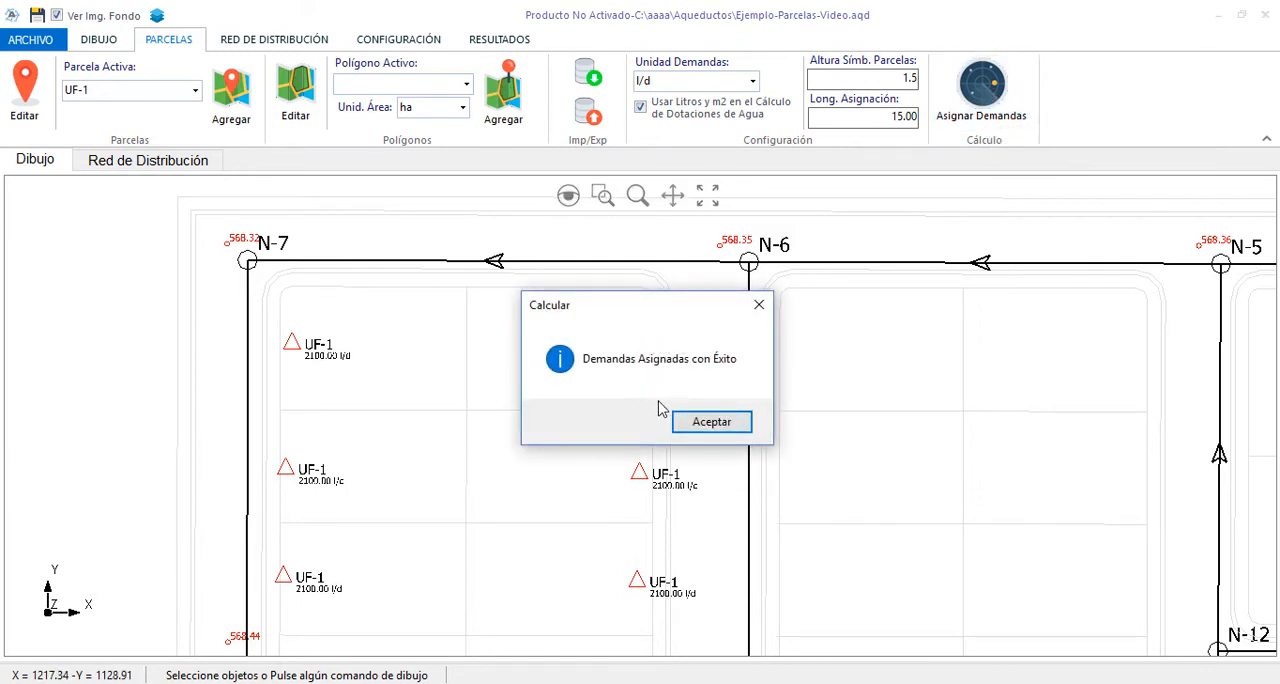
left_click(730, 425)
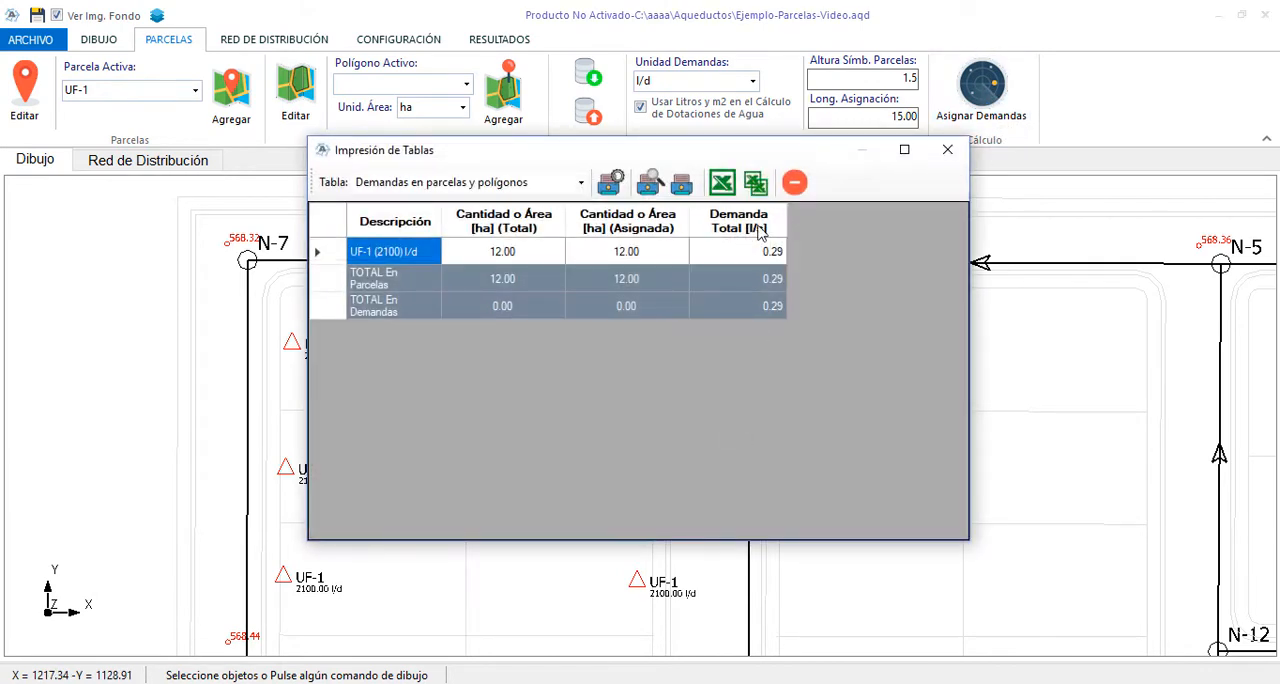
left_click(521, 258)
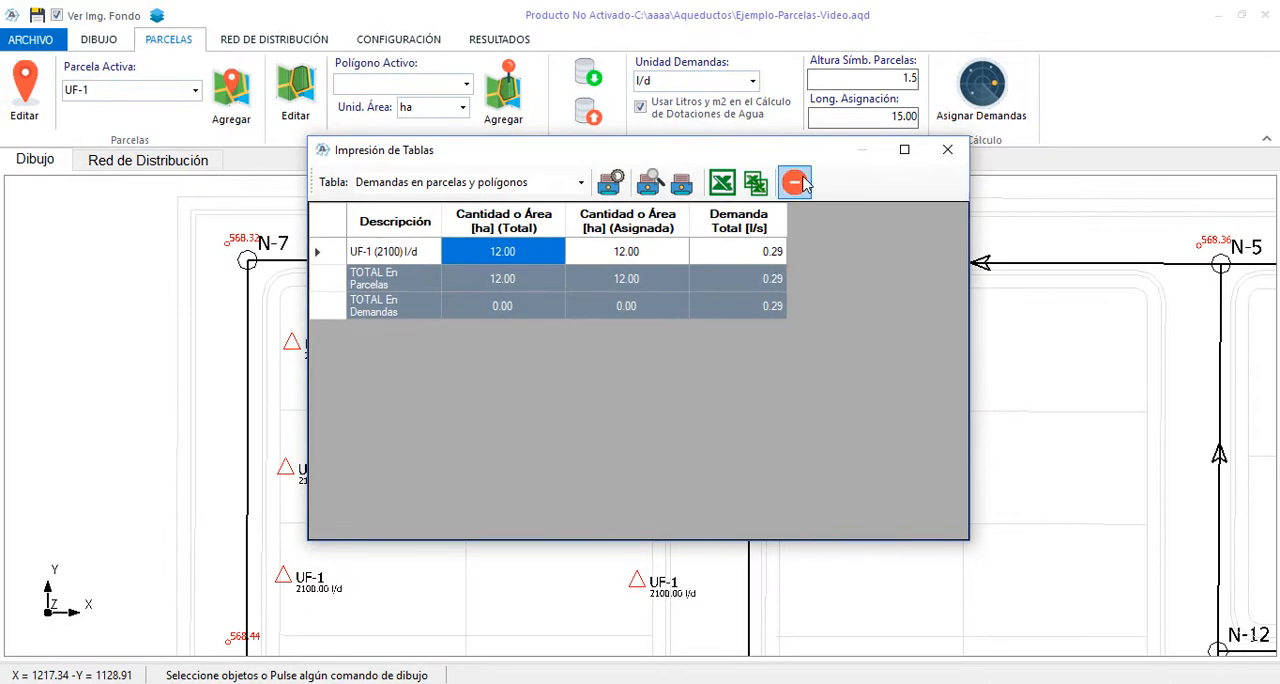
left_click(795, 182)
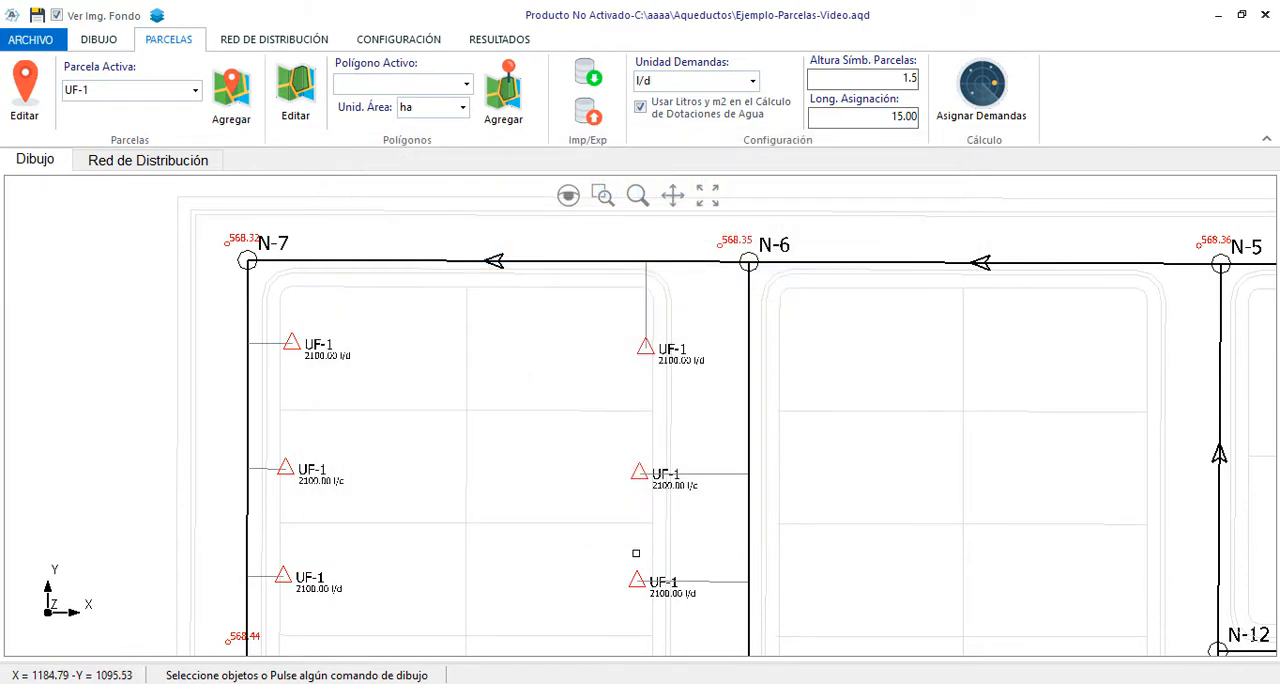
Examine the node demand calculation method in the general calculation and design settings, and cancel the dialog
scroll(636, 553, "down", 1)
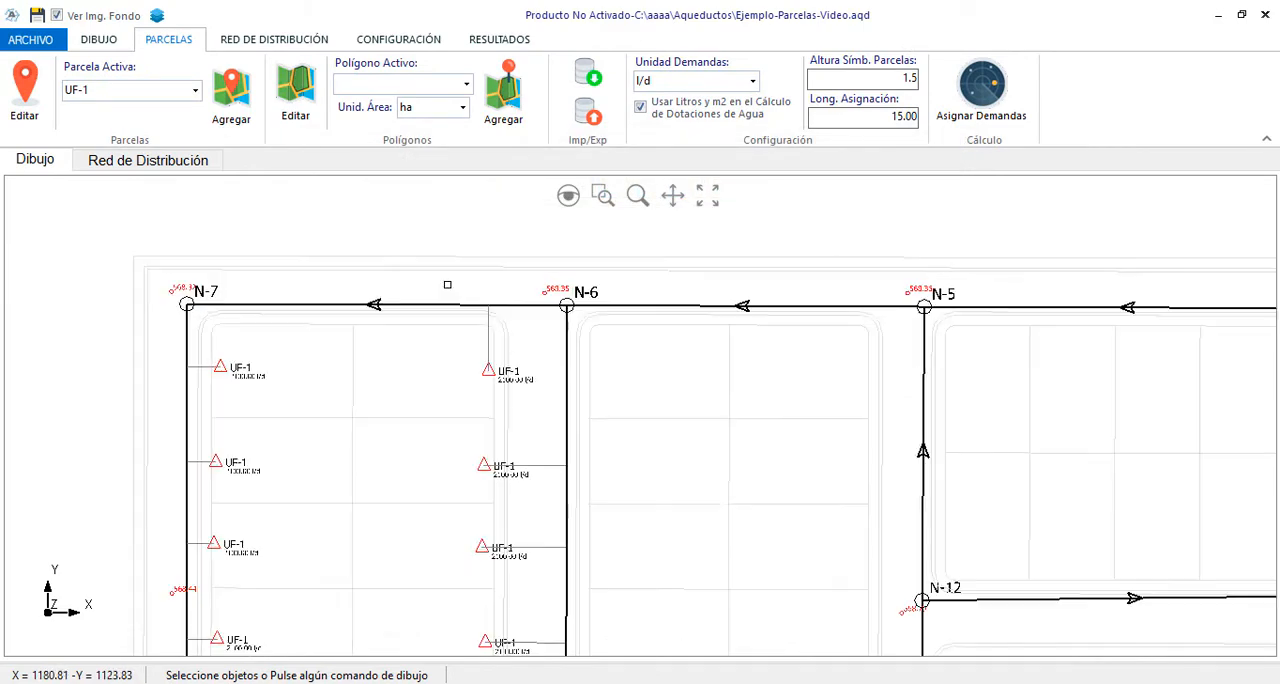
left_click(428, 40)
left_click(338, 100)
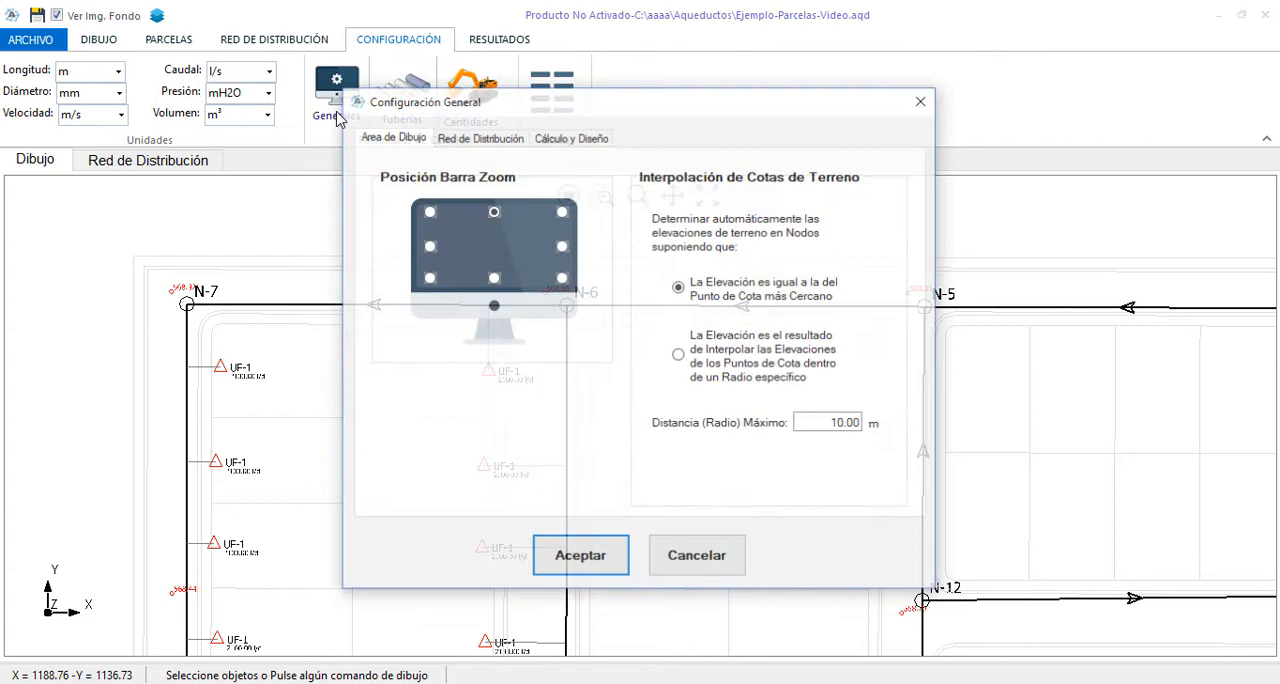
left_click(556, 140)
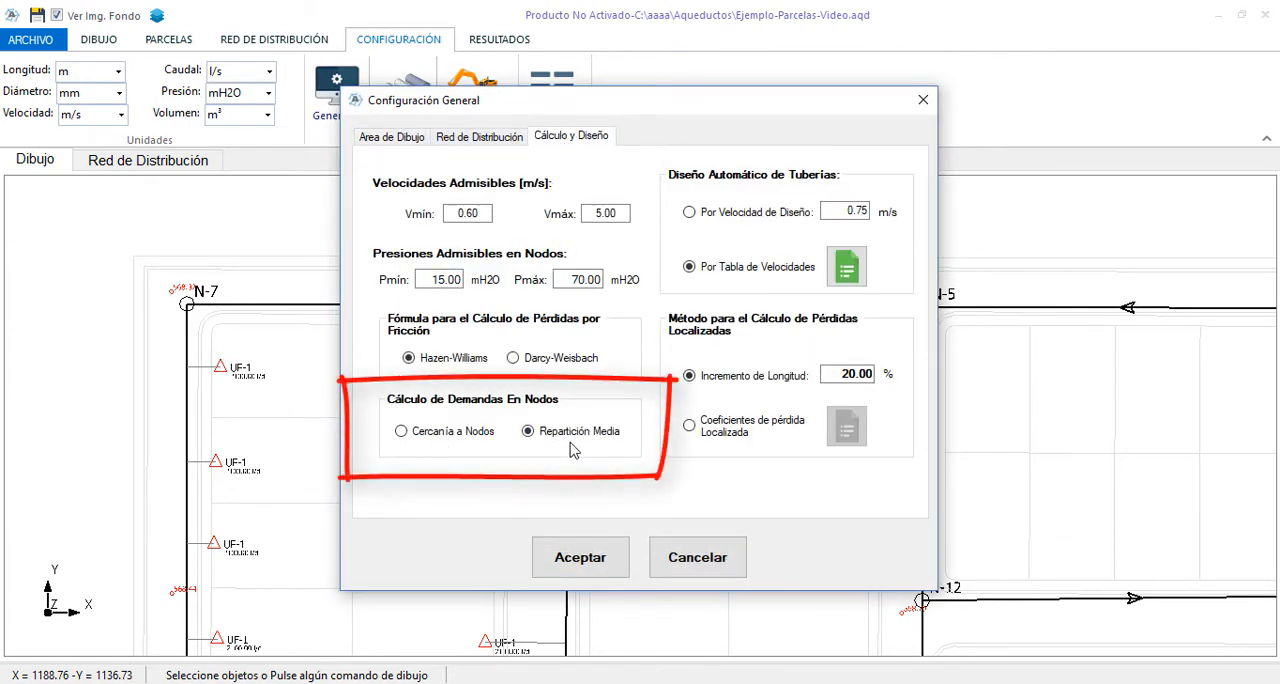
left_click(722, 566)
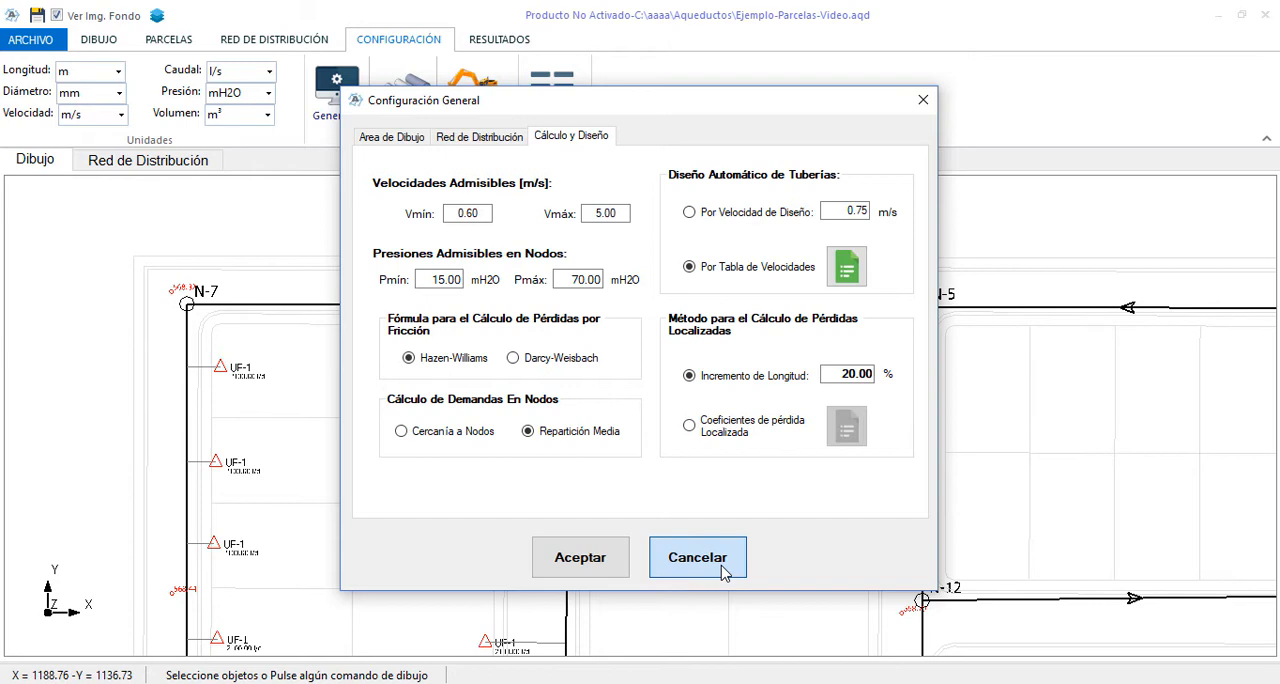
left_click(722, 566)
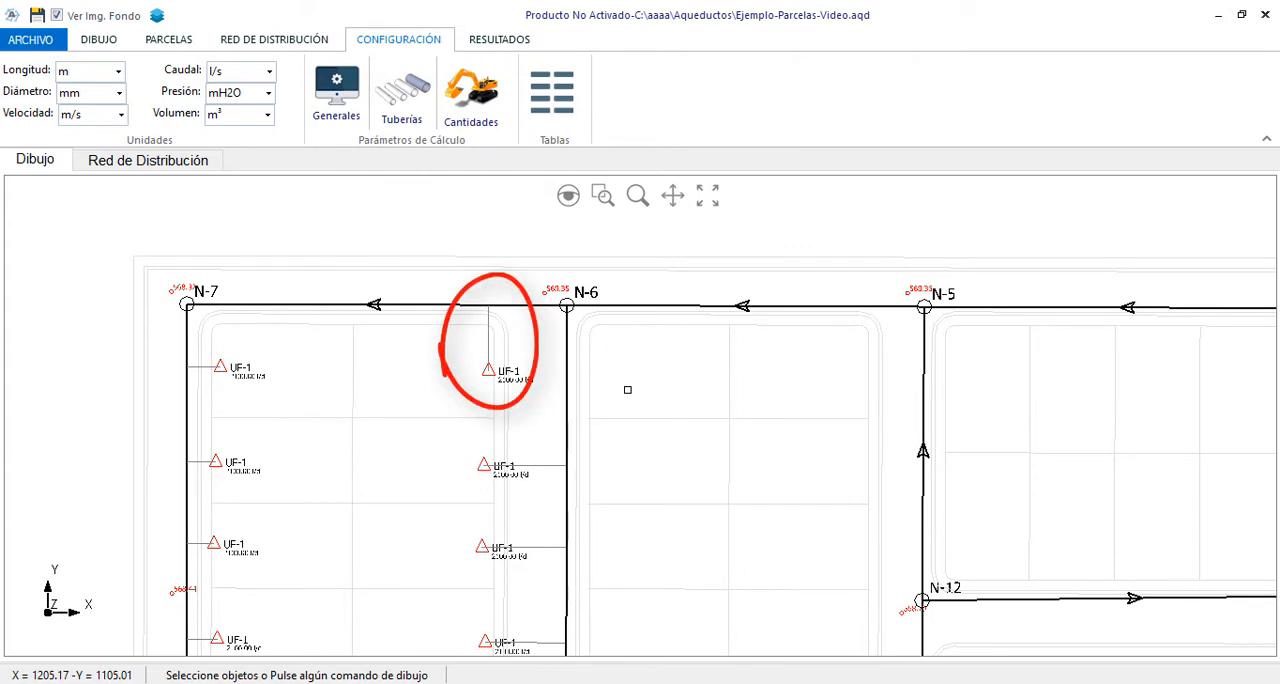
Inspect the table of parcels and polygons assigned to pipe N-6--N-7, and close its properties without saving
right_click(491, 271)
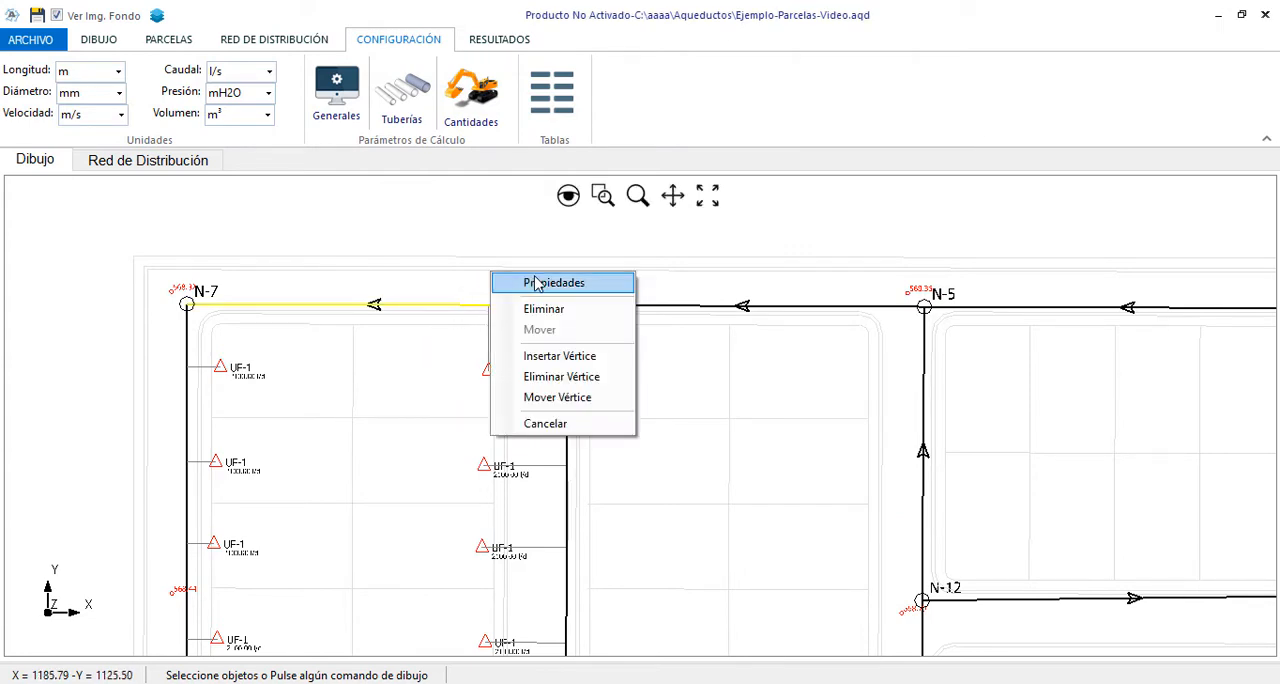
left_click(535, 284)
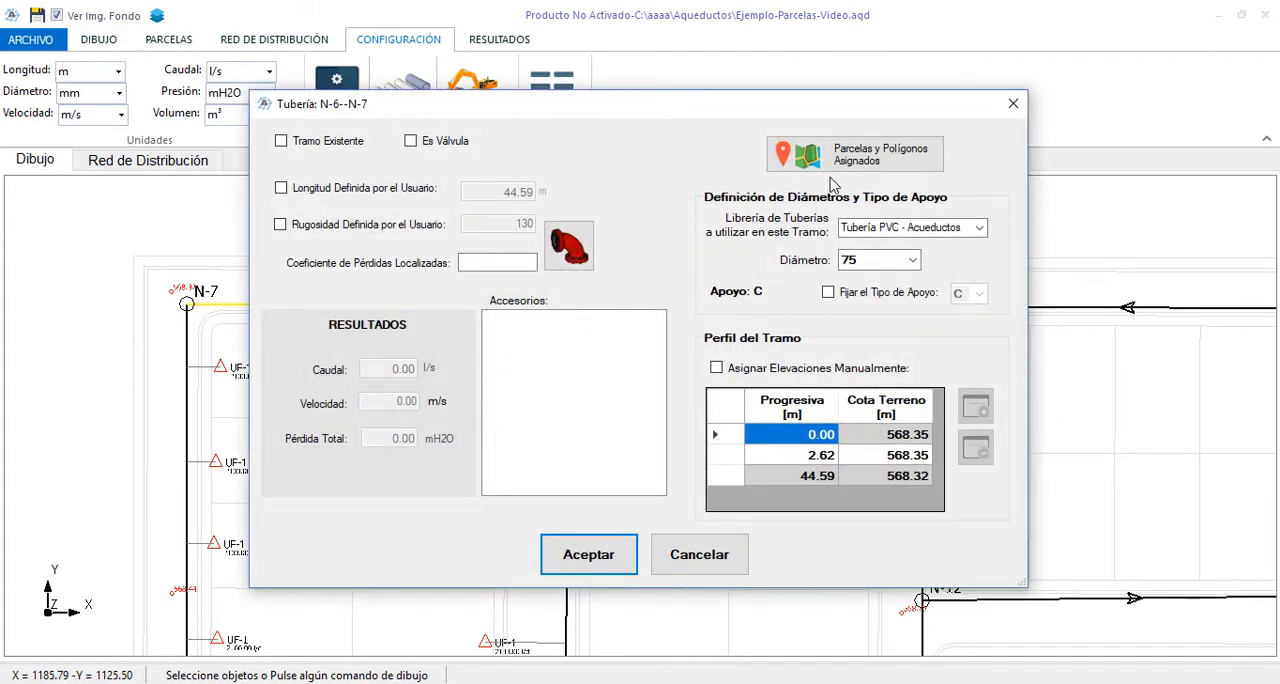
left_click(870, 172)
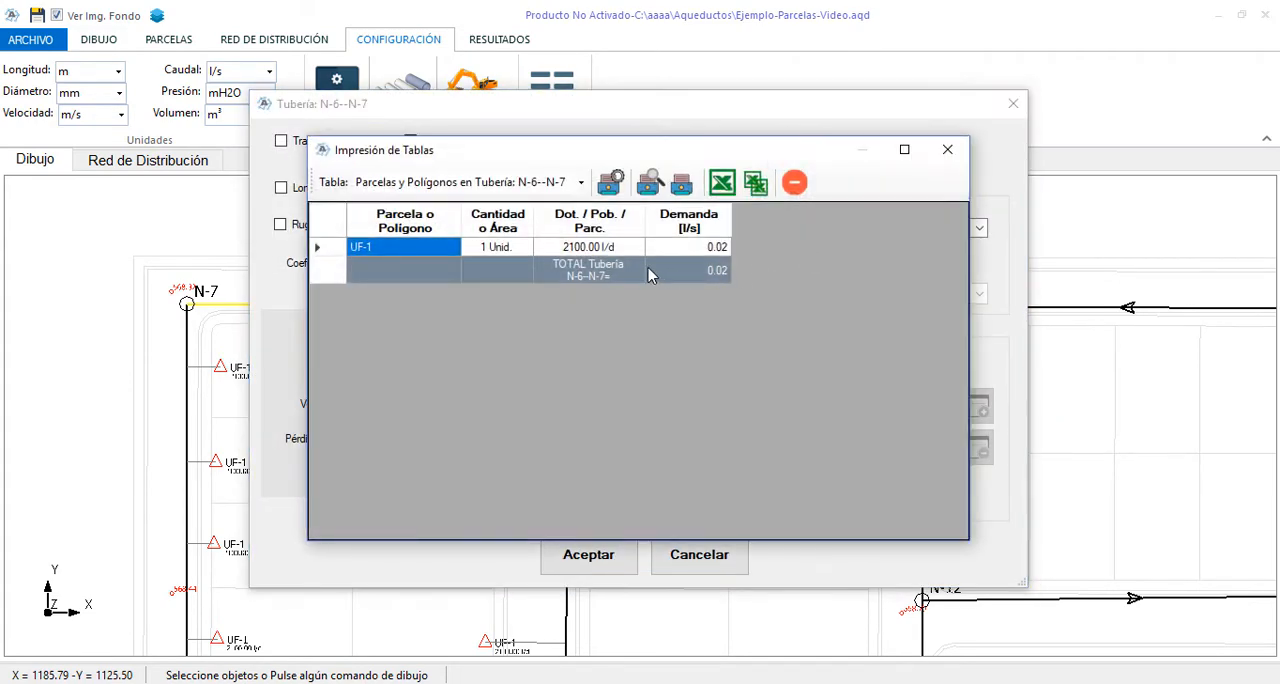
left_click(794, 182)
left_click(711, 561)
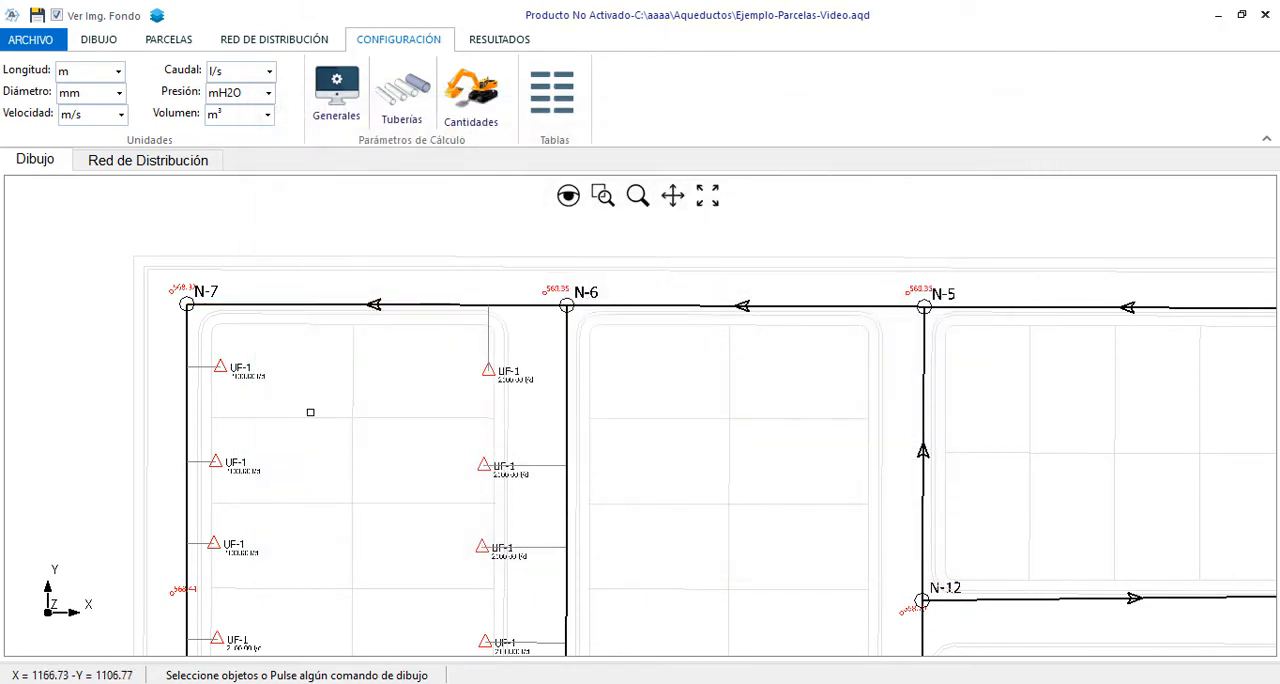
Inspect the table of parcels and polygons assigned to pipe N-7--N-8, and close its properties without saving
left_click(188, 405)
right_click(266, 401)
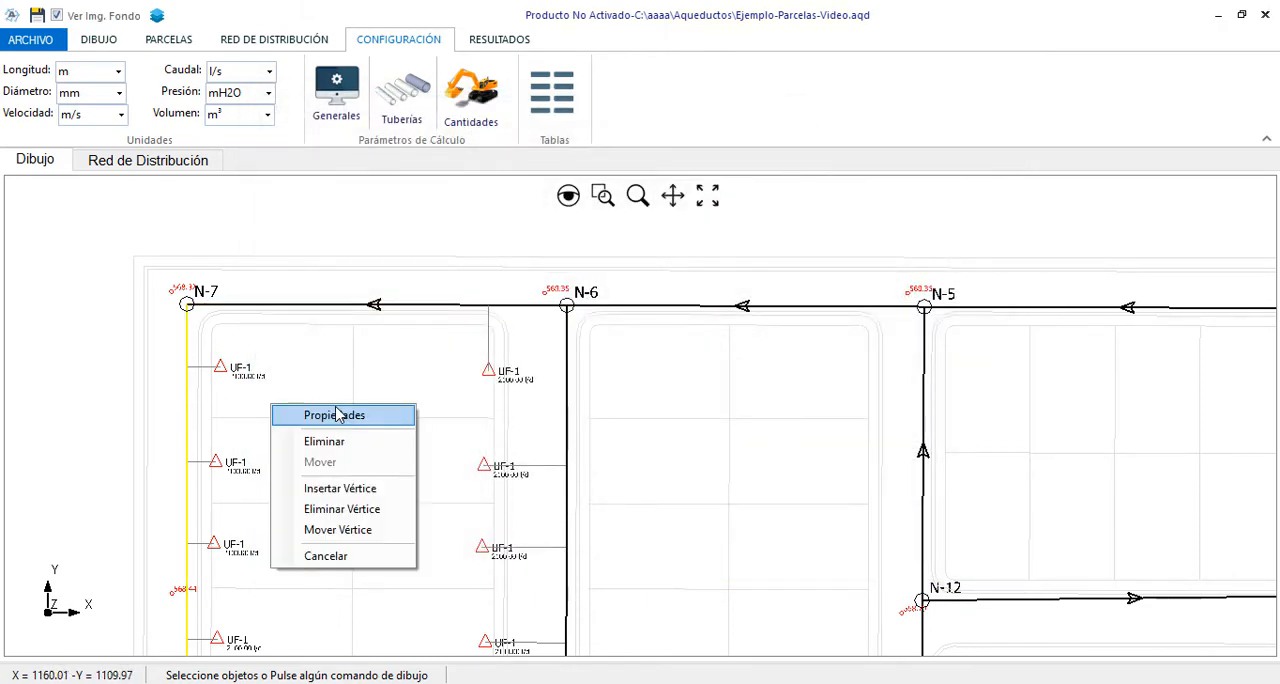
left_click(340, 415)
left_click(860, 163)
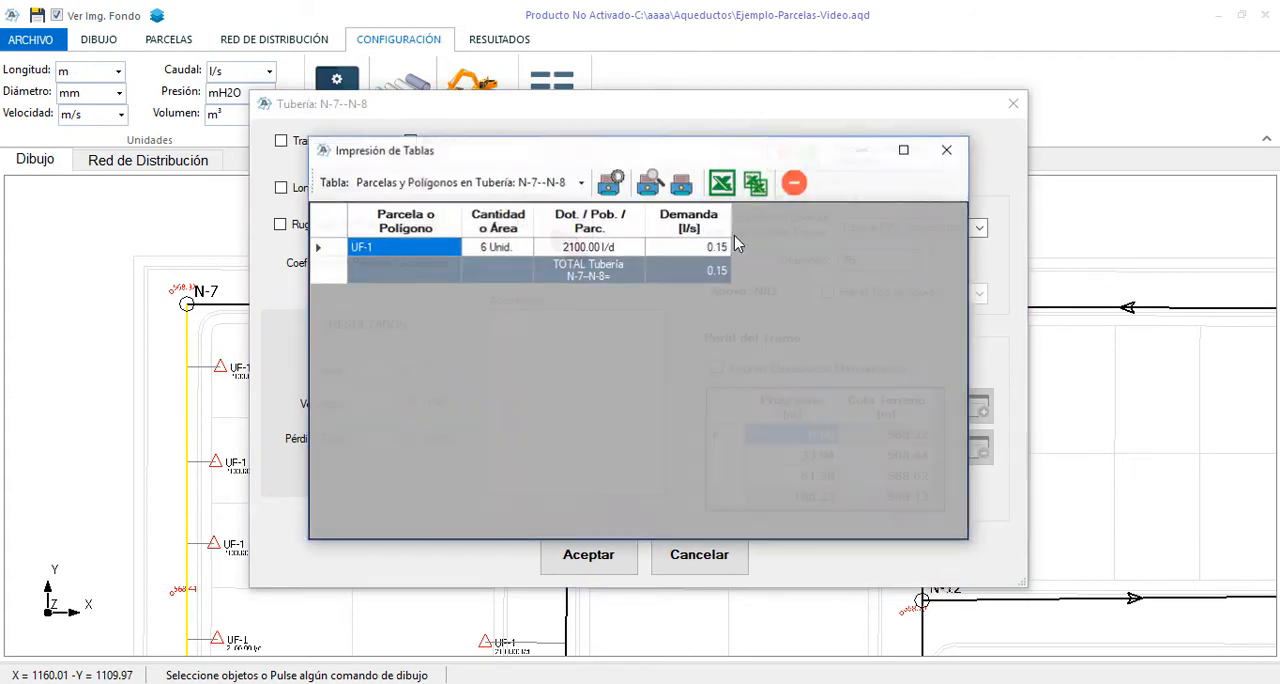
left_click(515, 250)
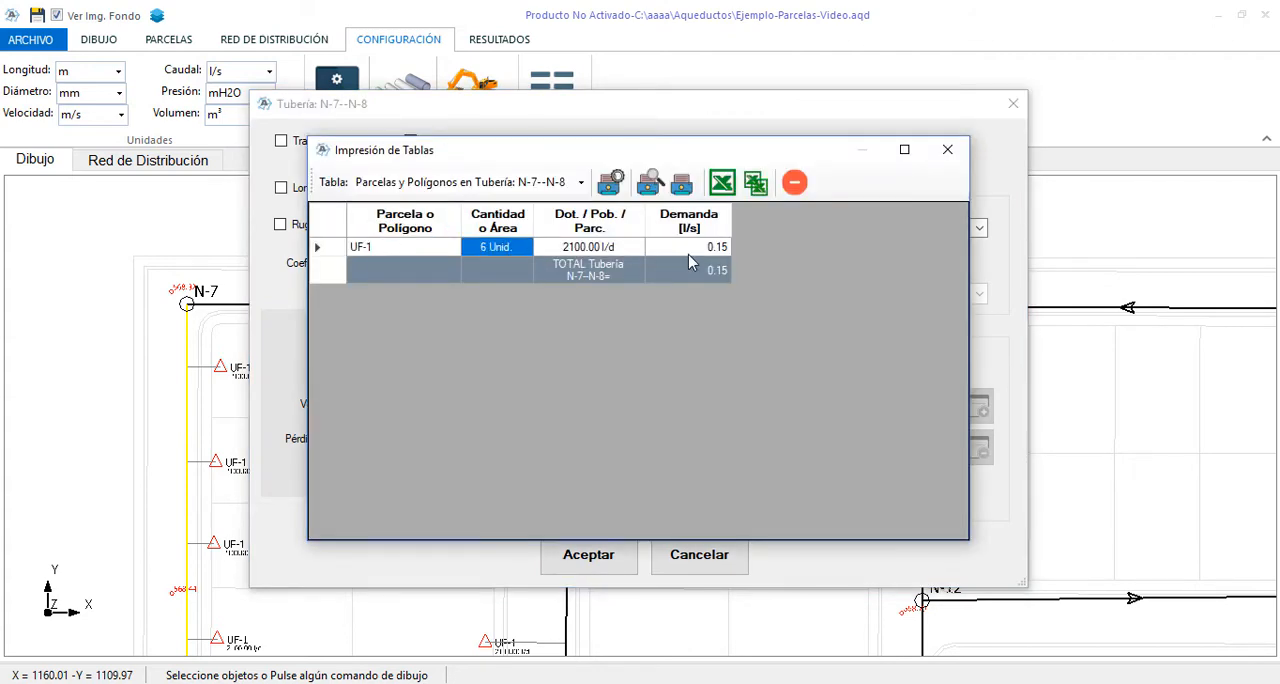
left_click(795, 183)
left_click(720, 560)
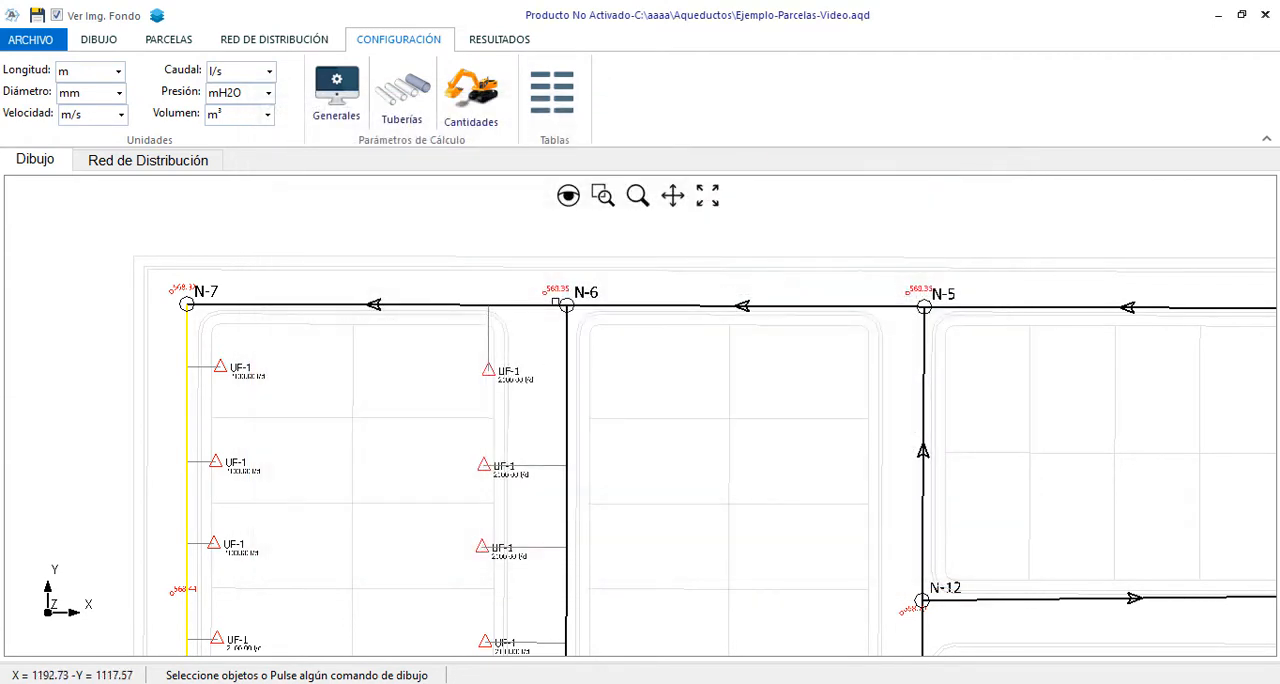
scroll(190, 310, "up", 1)
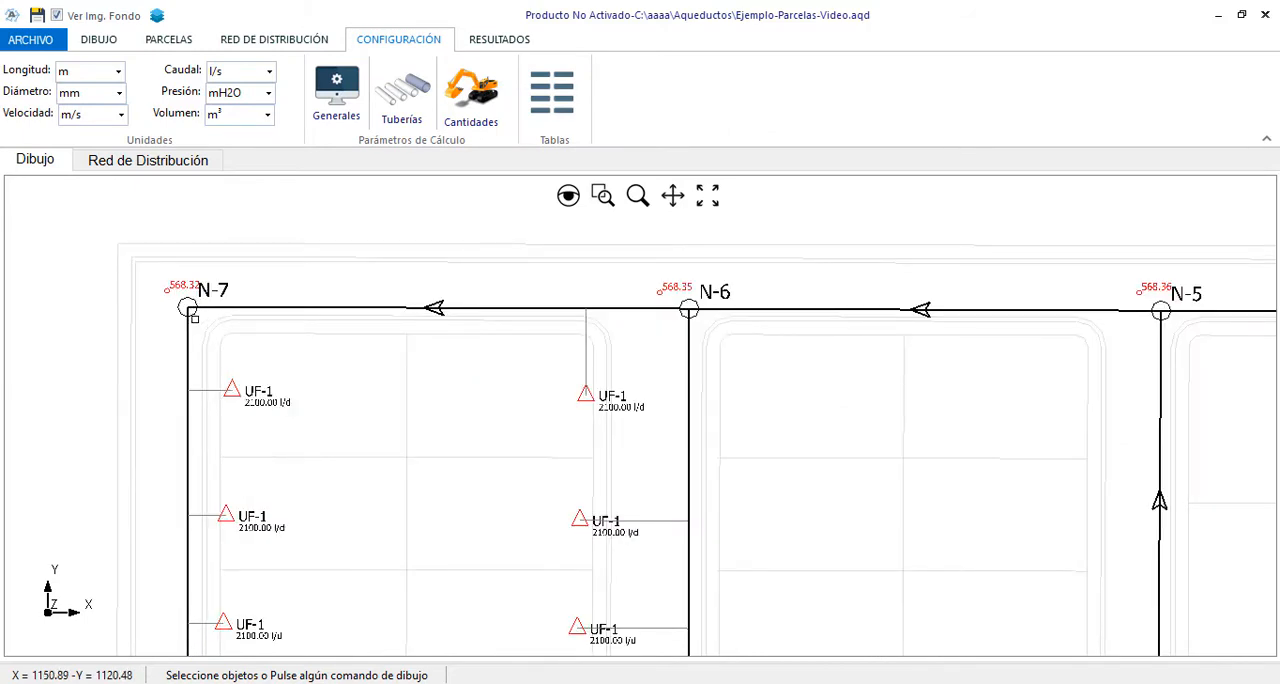
Inspect the table of pipes connected to node N-7 and their 50% demand shares, and close the node's properties without saving
right_click(250, 336)
left_click(312, 350)
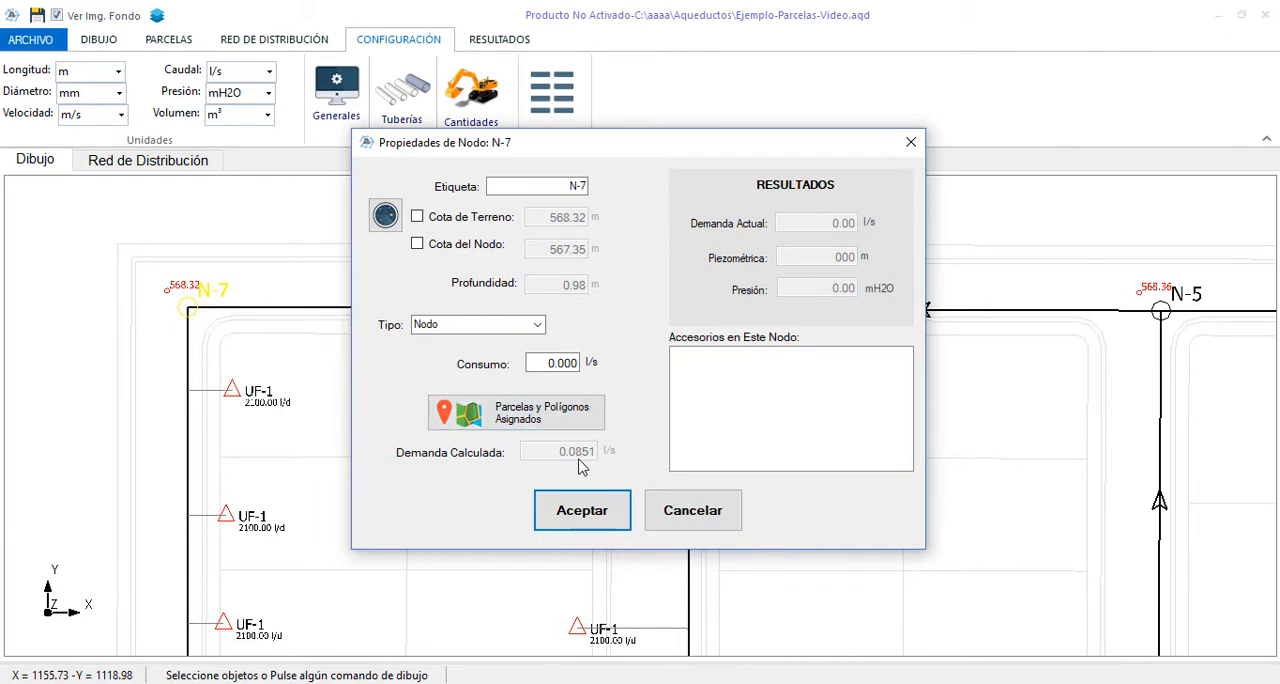
left_click(550, 427)
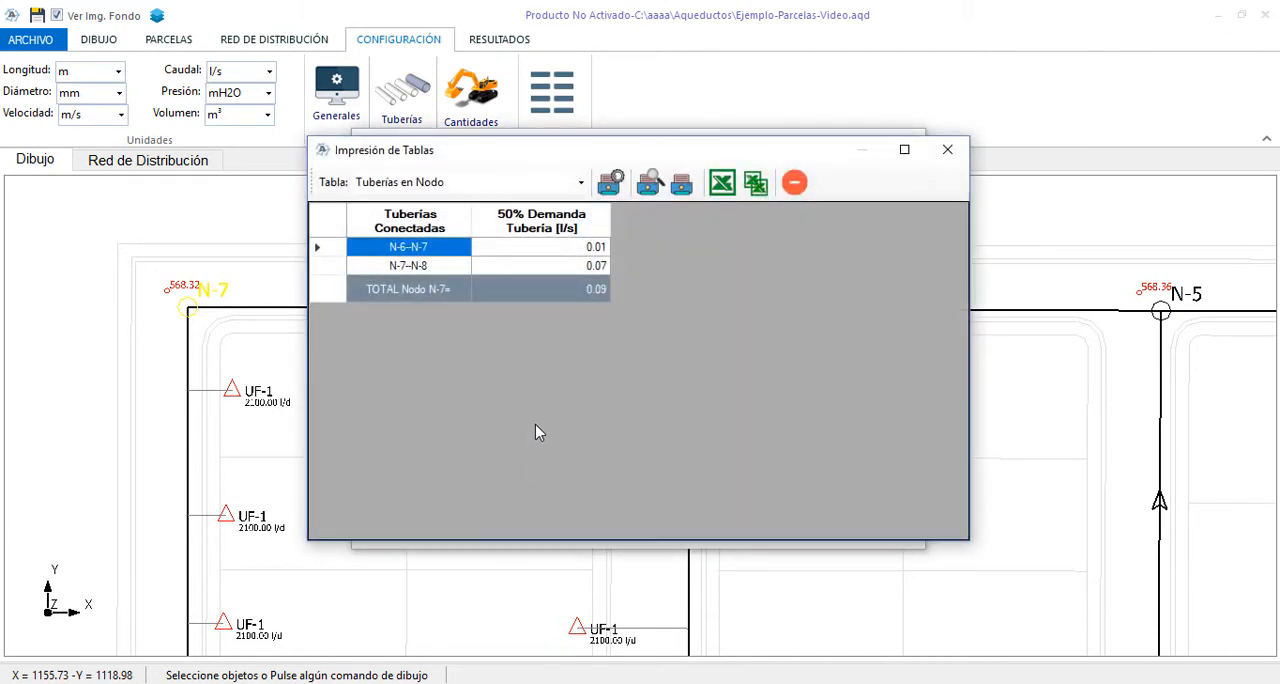
left_click(470, 266)
left_click(600, 247)
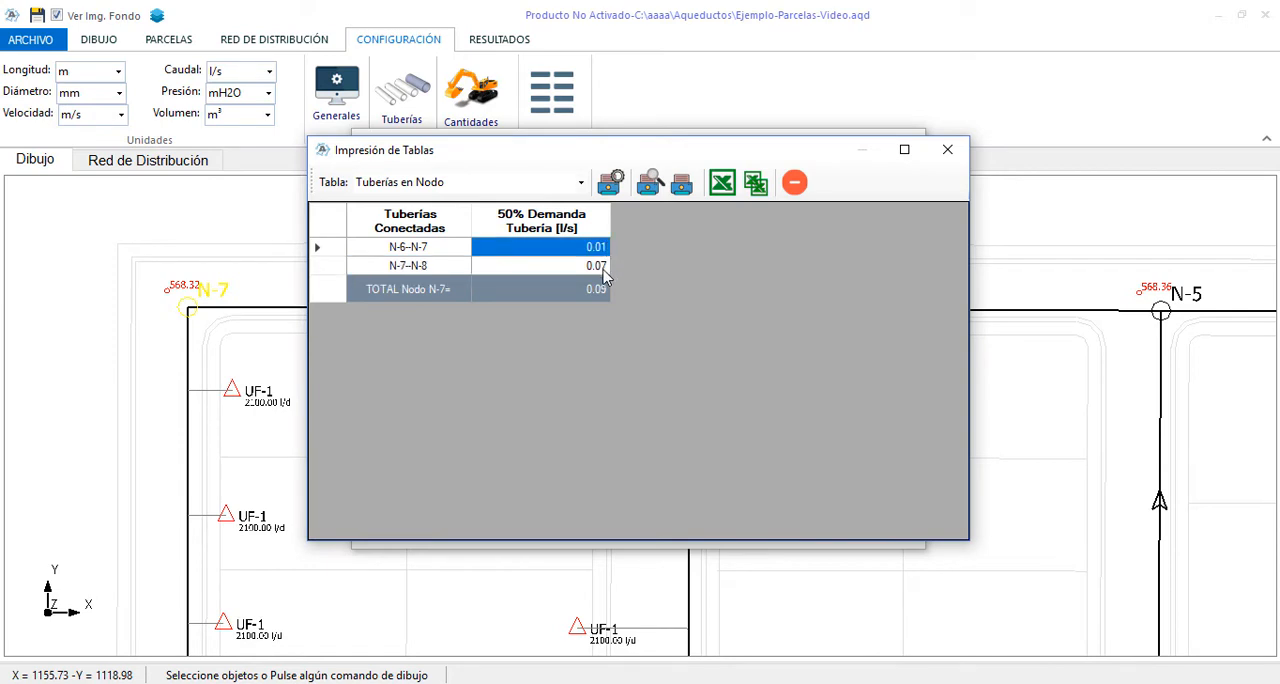
left_click(603, 268)
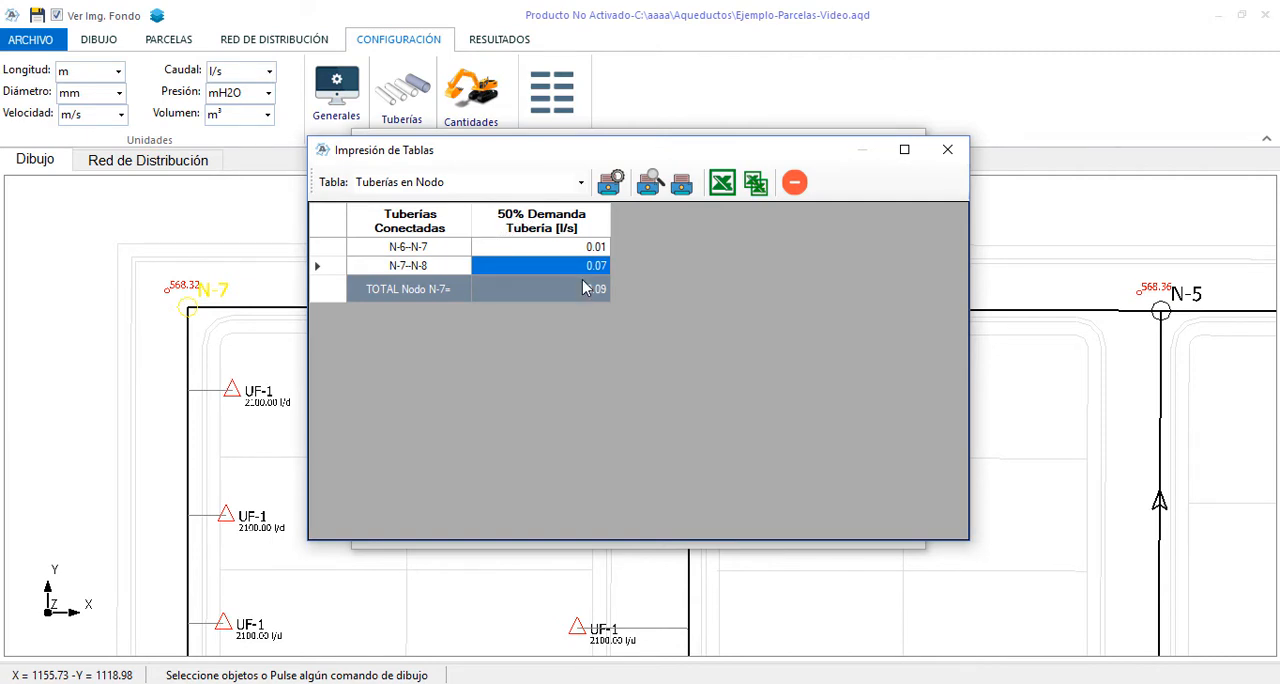
left_click(796, 188)
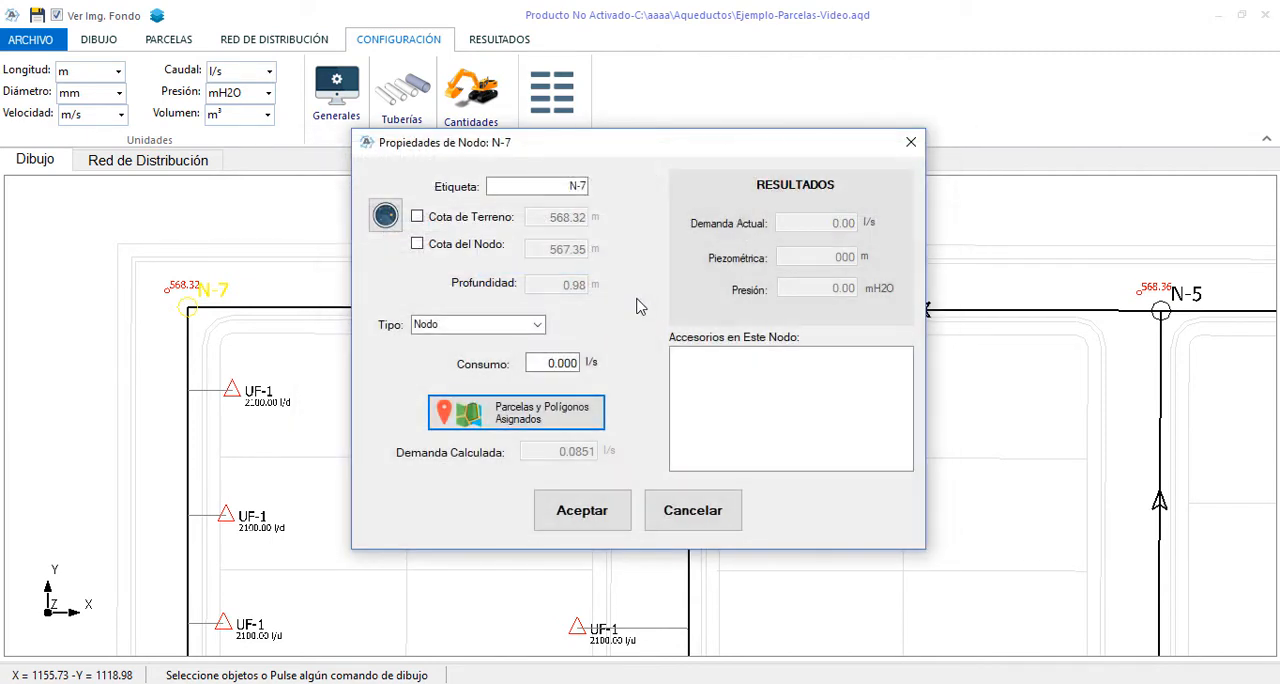
left_click(676, 518)
Delete all the UF-1 parcels placed on the lots between pipe N-7--N-8 and the pipe below N-6
scroll(349, 240, "down", 2)
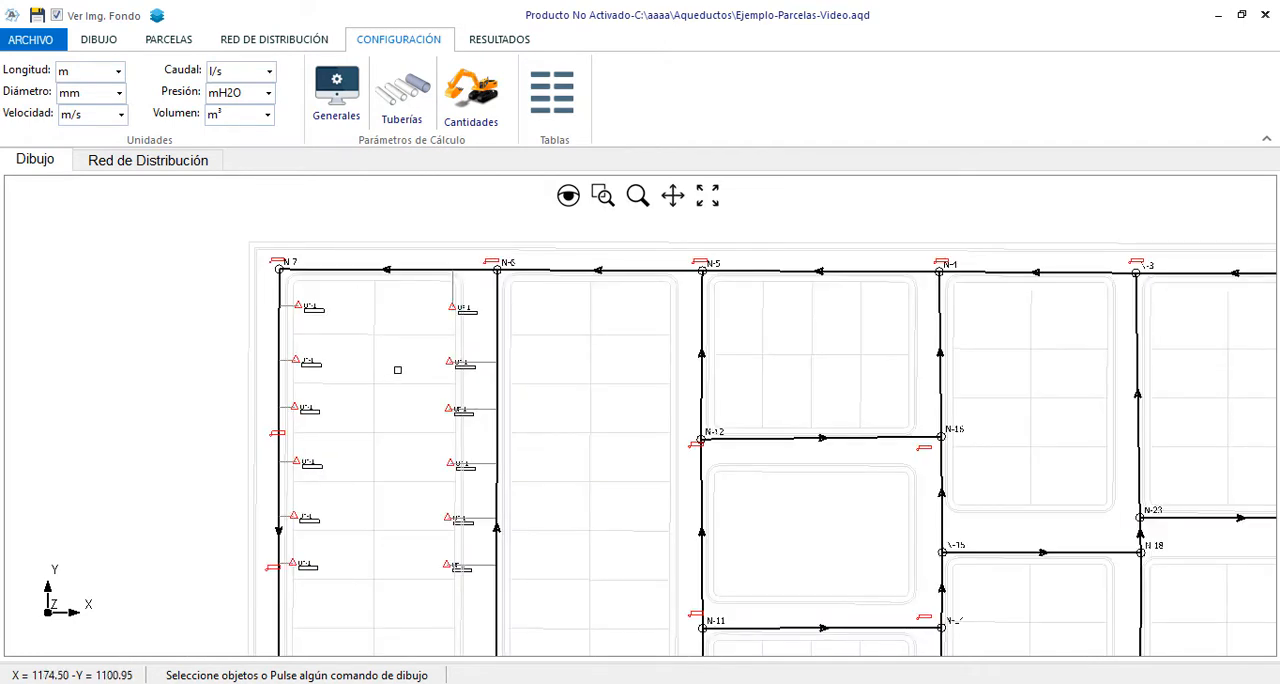
scroll(369, 411, "up", 3)
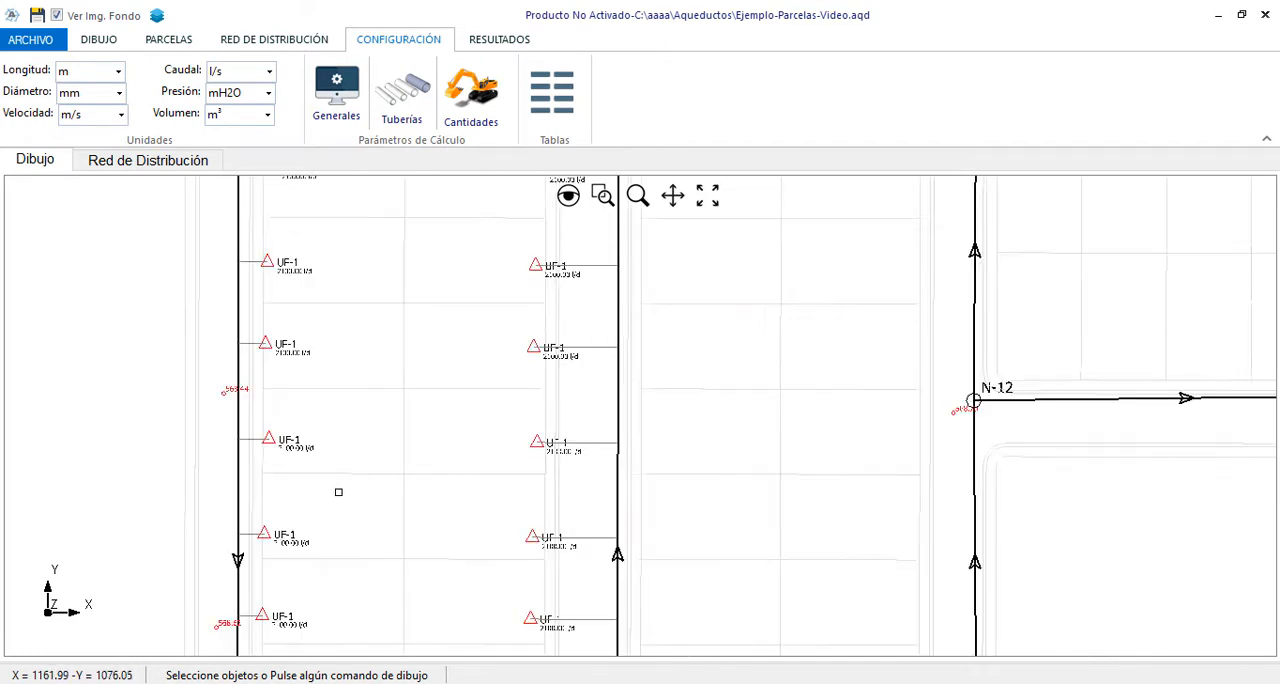
scroll(337, 491, "down", 3)
left_click_drag(310, 258, 512, 554)
key("Delete")
left_click(664, 428)
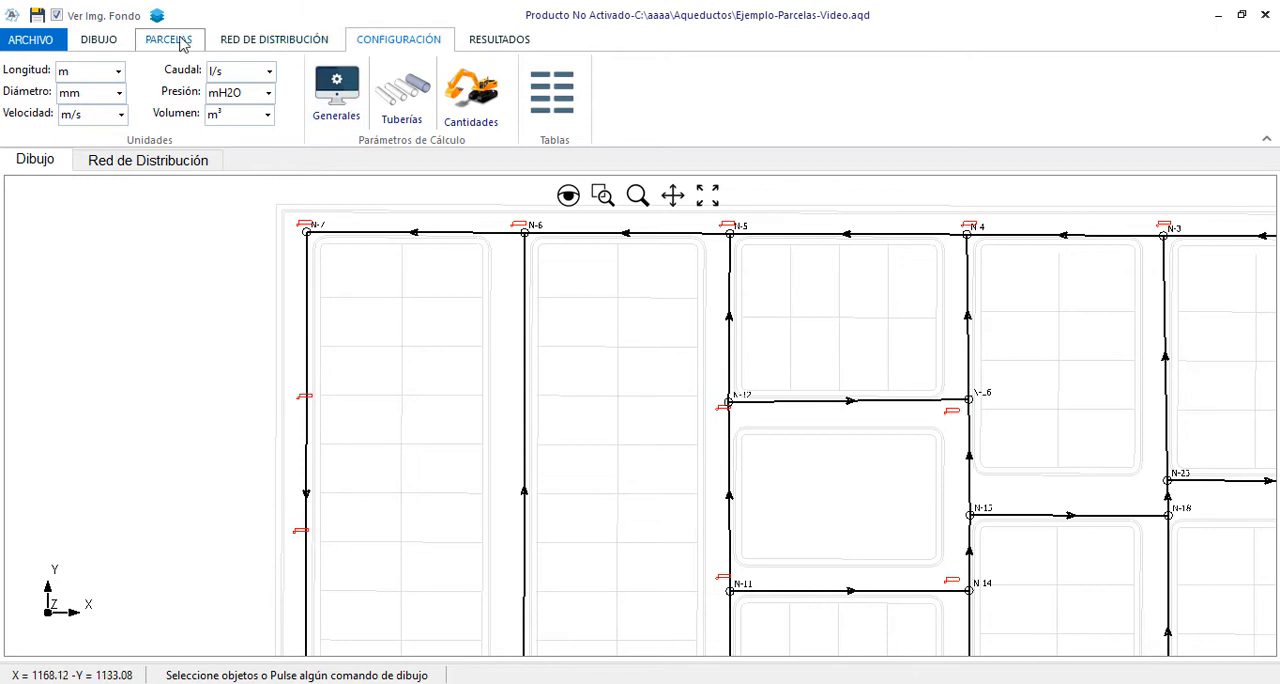
Start a DXF/DWG object import and load ACAD-Ejemplo-Parcelas.dwg from the PruebasV220 folder in CloacasHidra - V2
left_click(95, 41)
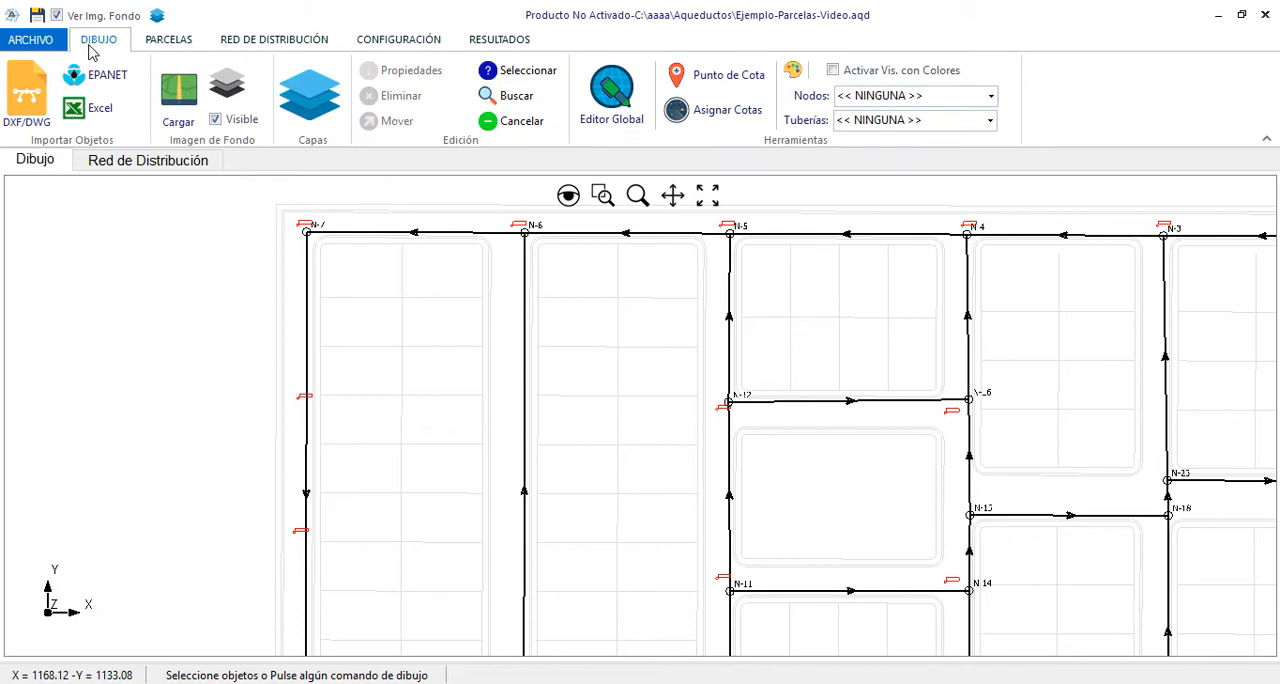
left_click(42, 118)
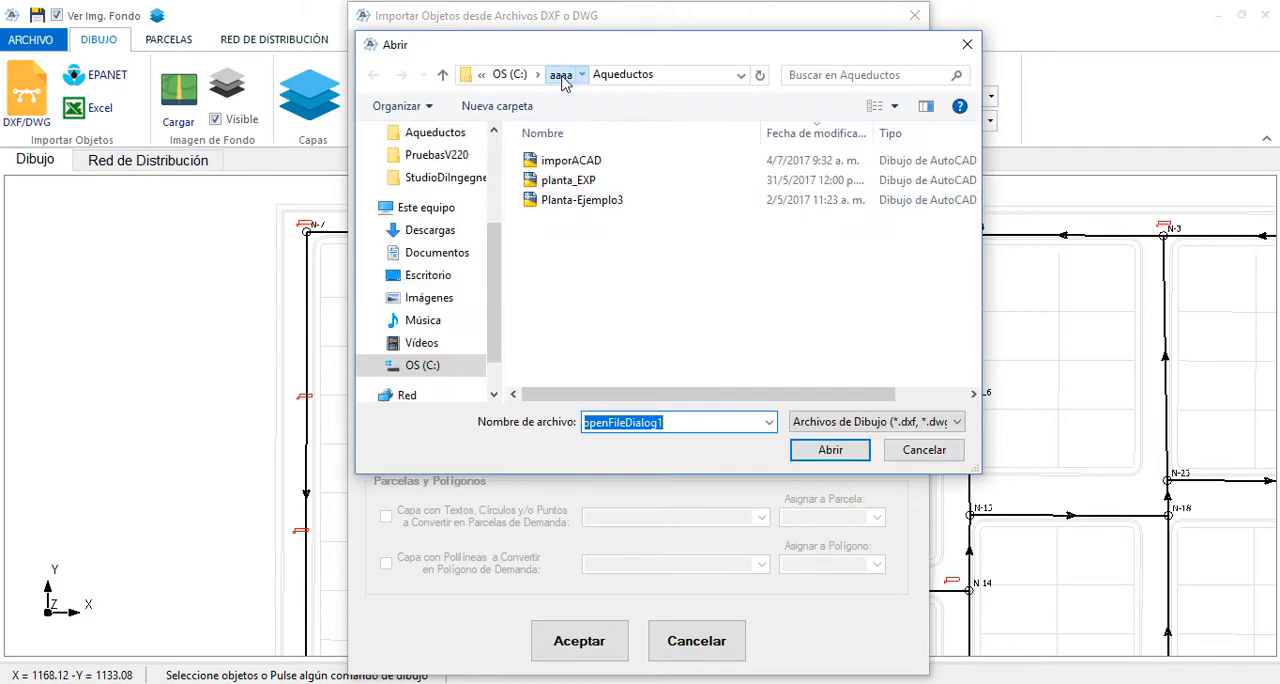
left_click(561, 76)
double_click(583, 237)
double_click(583, 180)
double_click(587, 181)
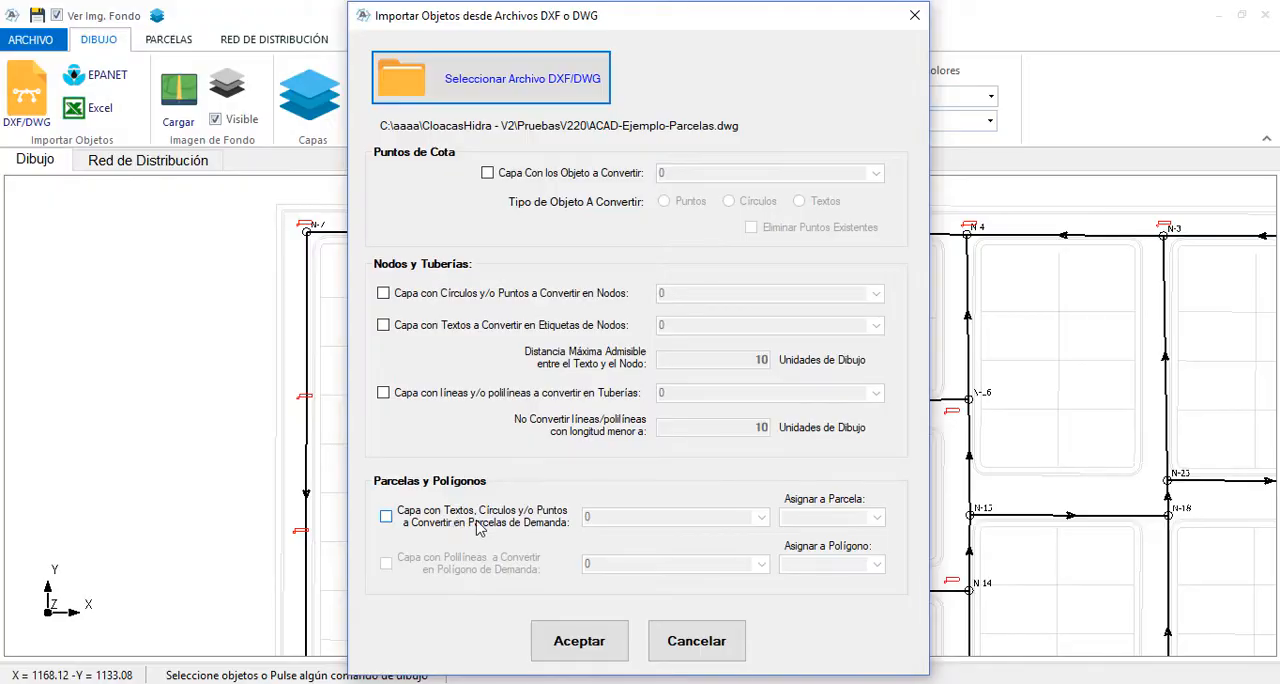
Import the objects on layer 051_ParcelaUnifamiliar-T1 as demand parcels assigned to UF-1
left_click(425, 528)
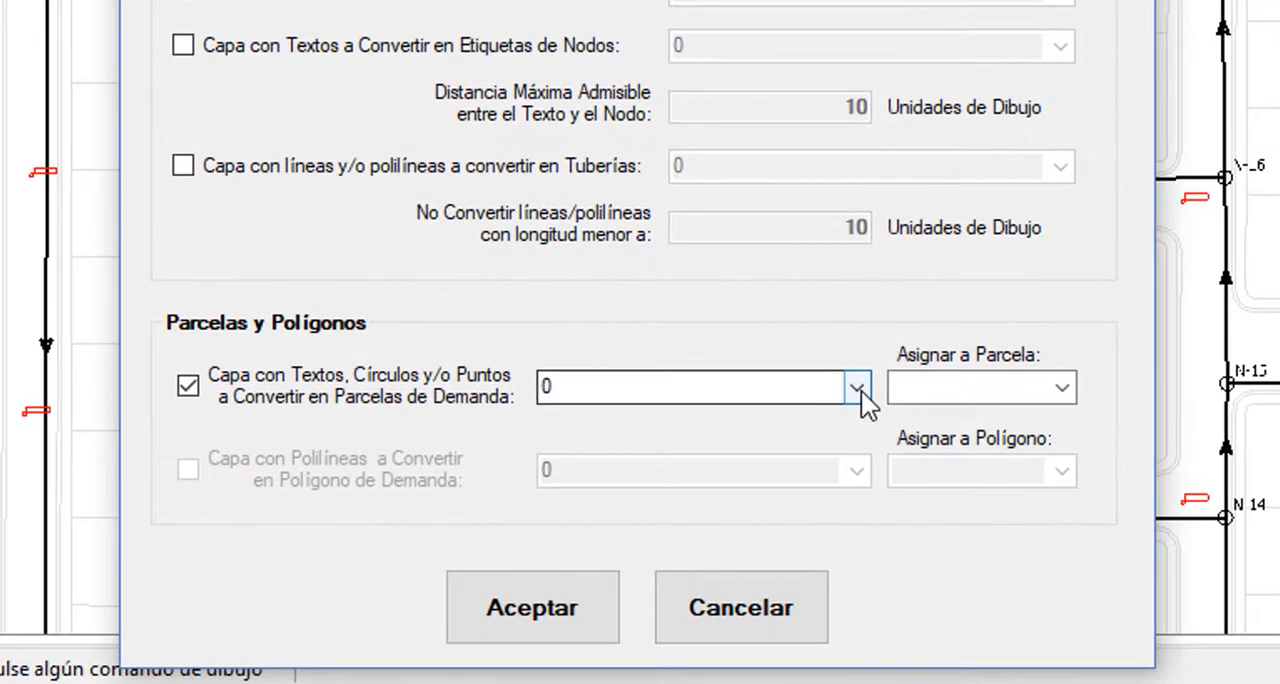
left_click(858, 389)
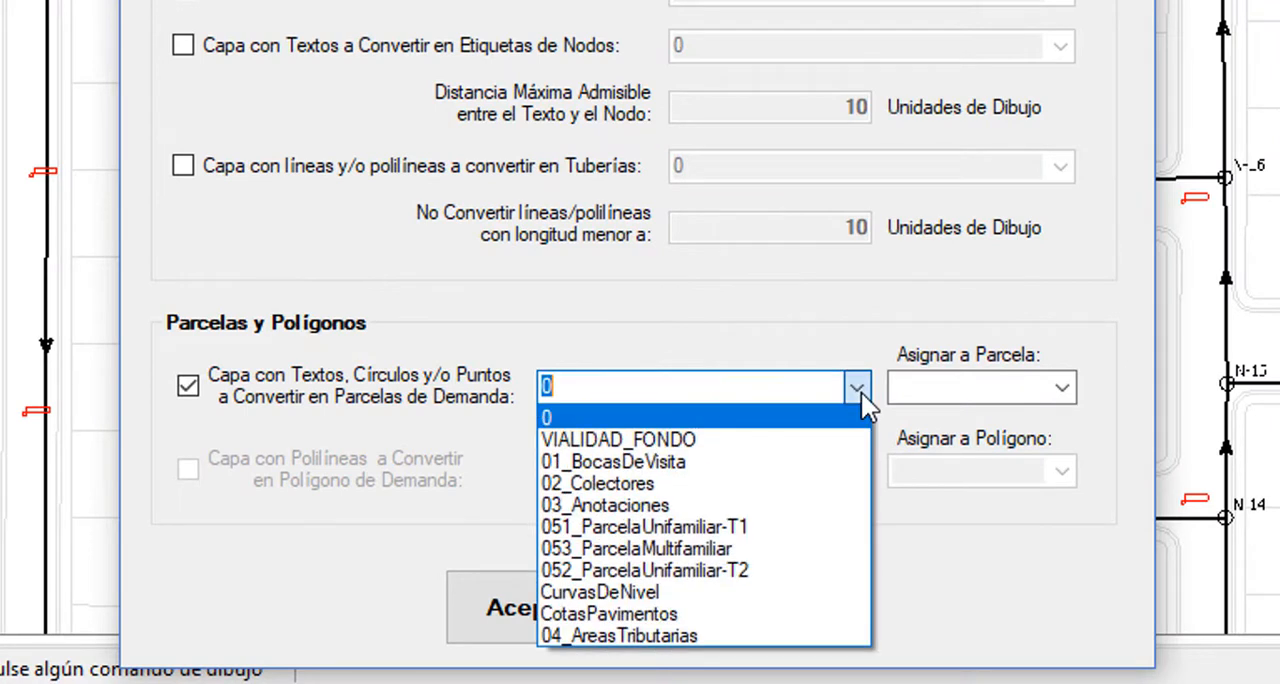
left_click(705, 530)
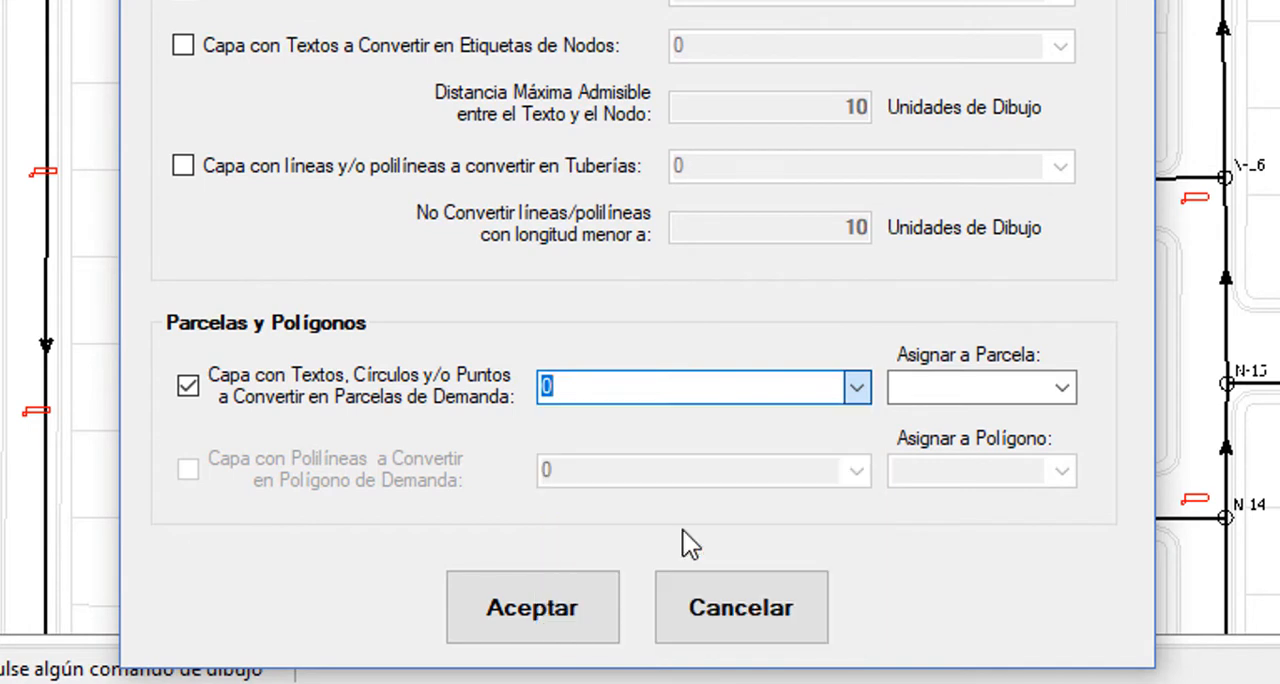
left_click(1064, 396)
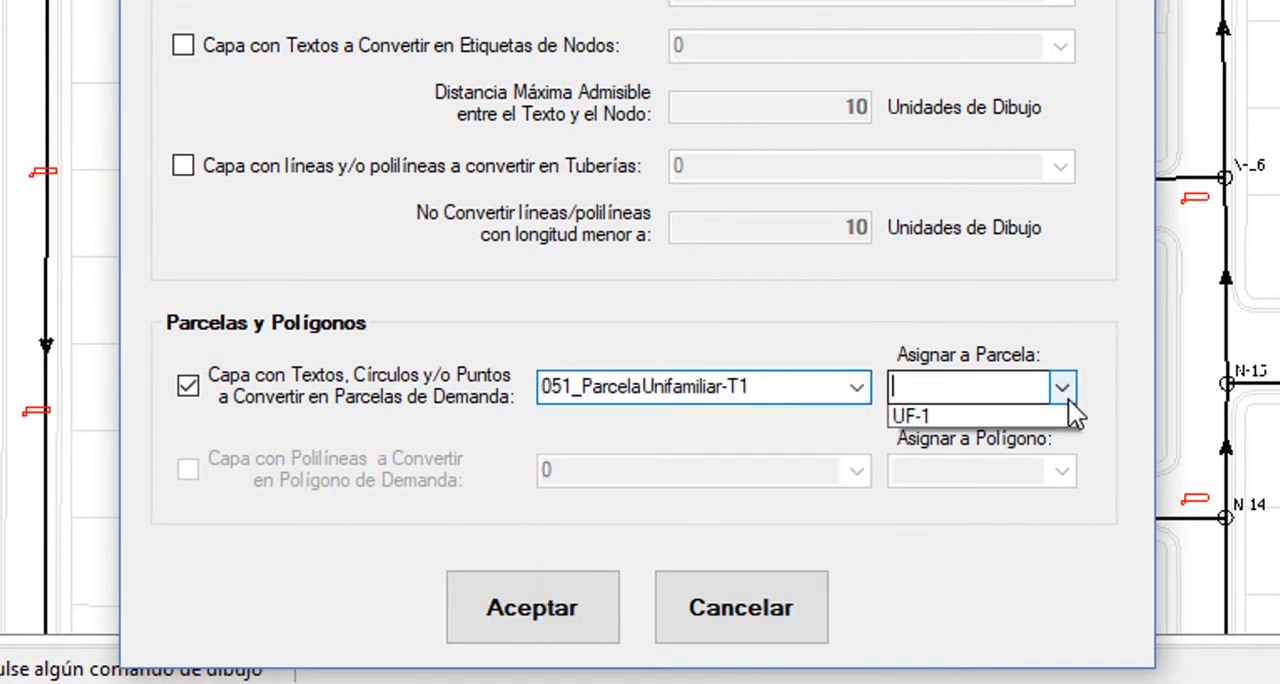
left_click(956, 420)
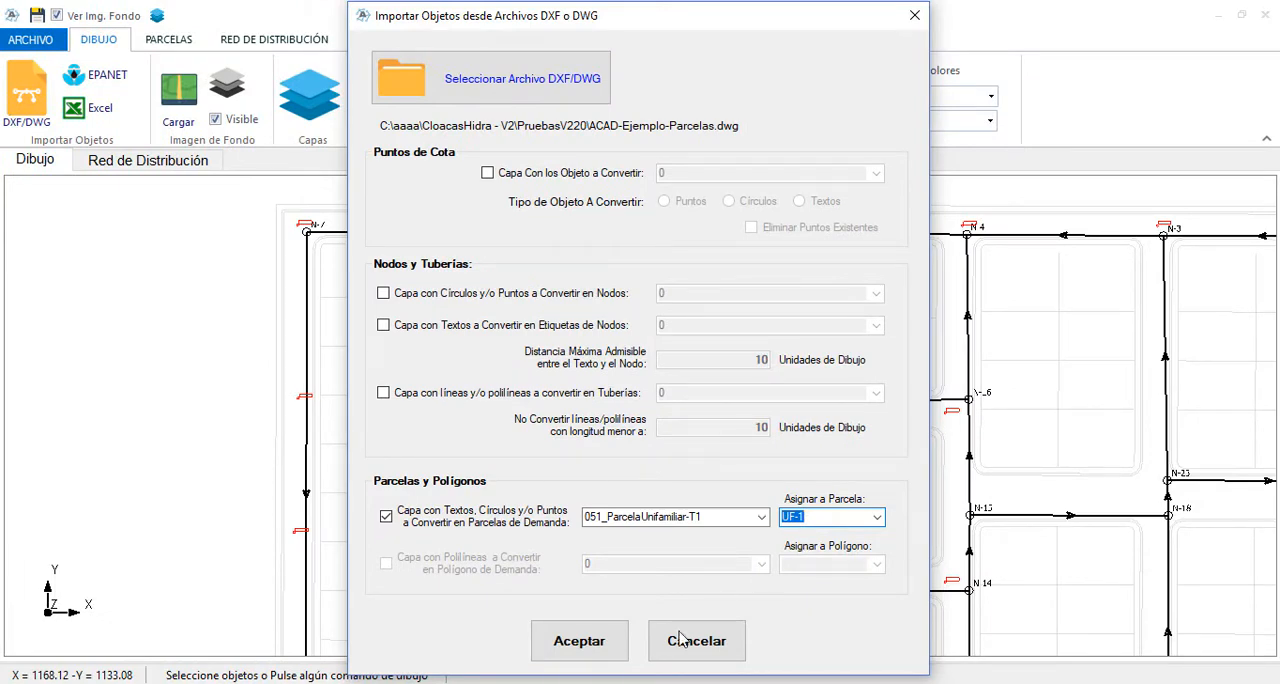
left_click(588, 652)
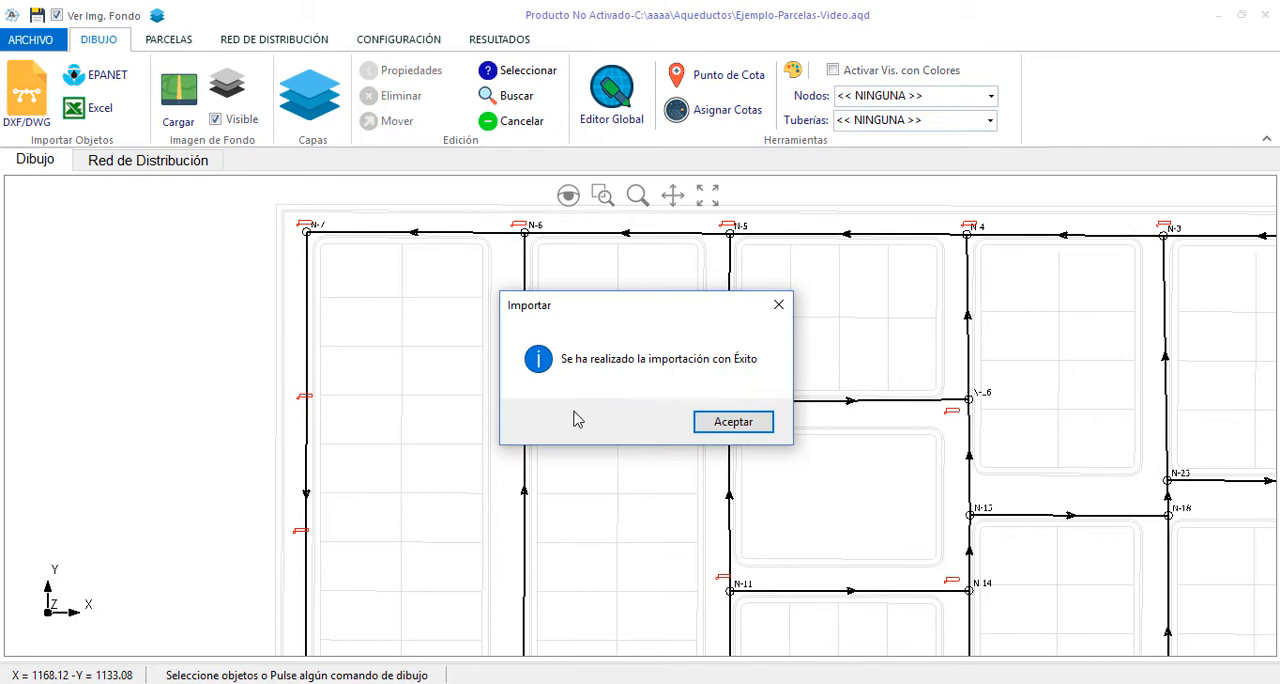
left_click(745, 428)
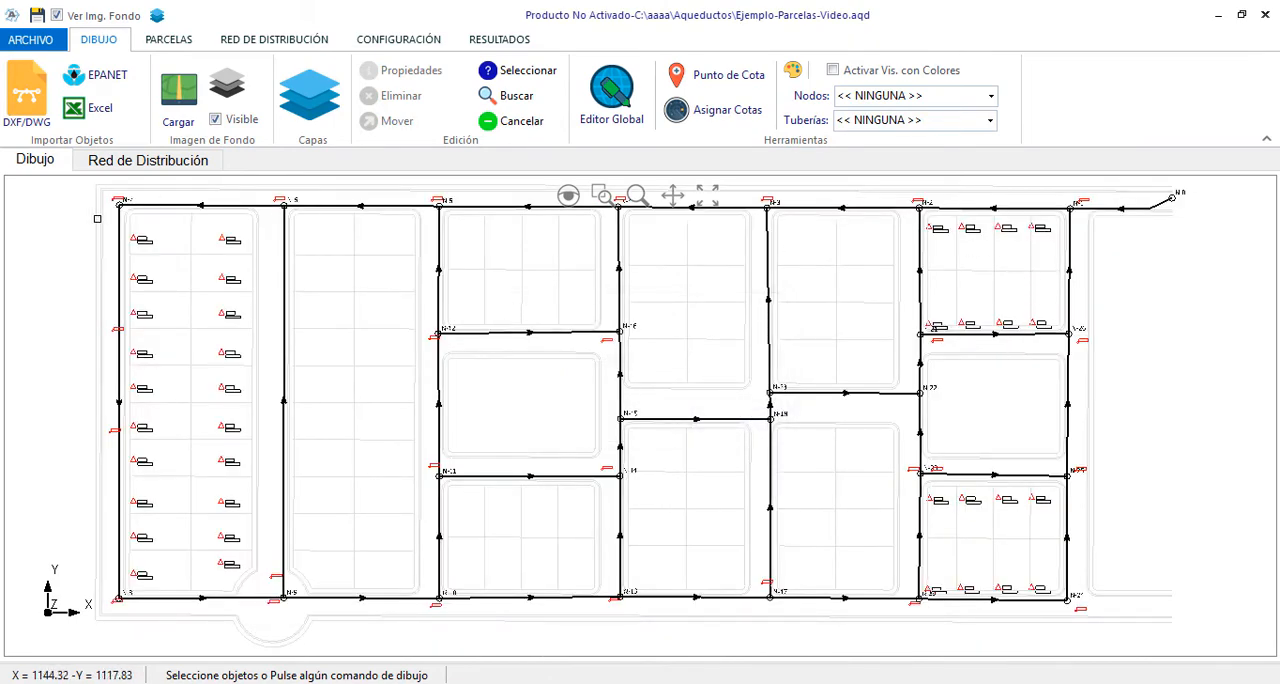
Examine the imported UF-1 parcels across the lots of the whole network
scroll(166, 223, "up", 6)
scroll(168, 255, "down", 7)
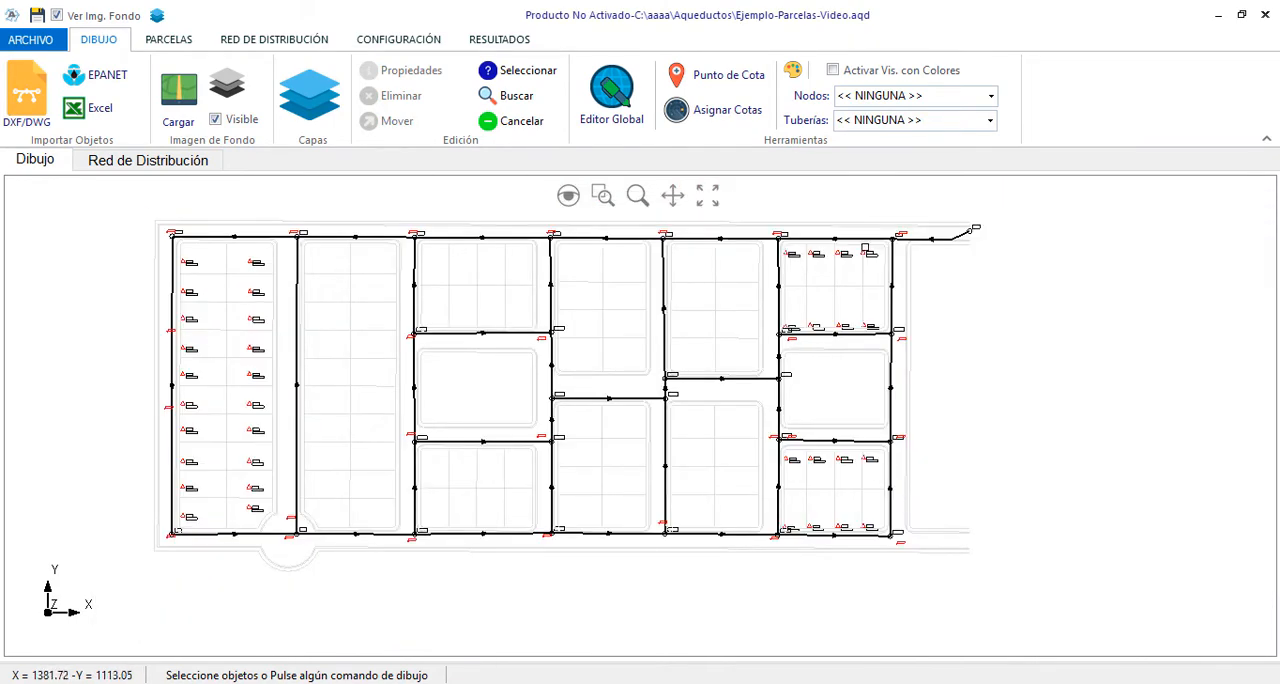
scroll(895, 249, "up", 6)
scroll(895, 250, "down", 5)
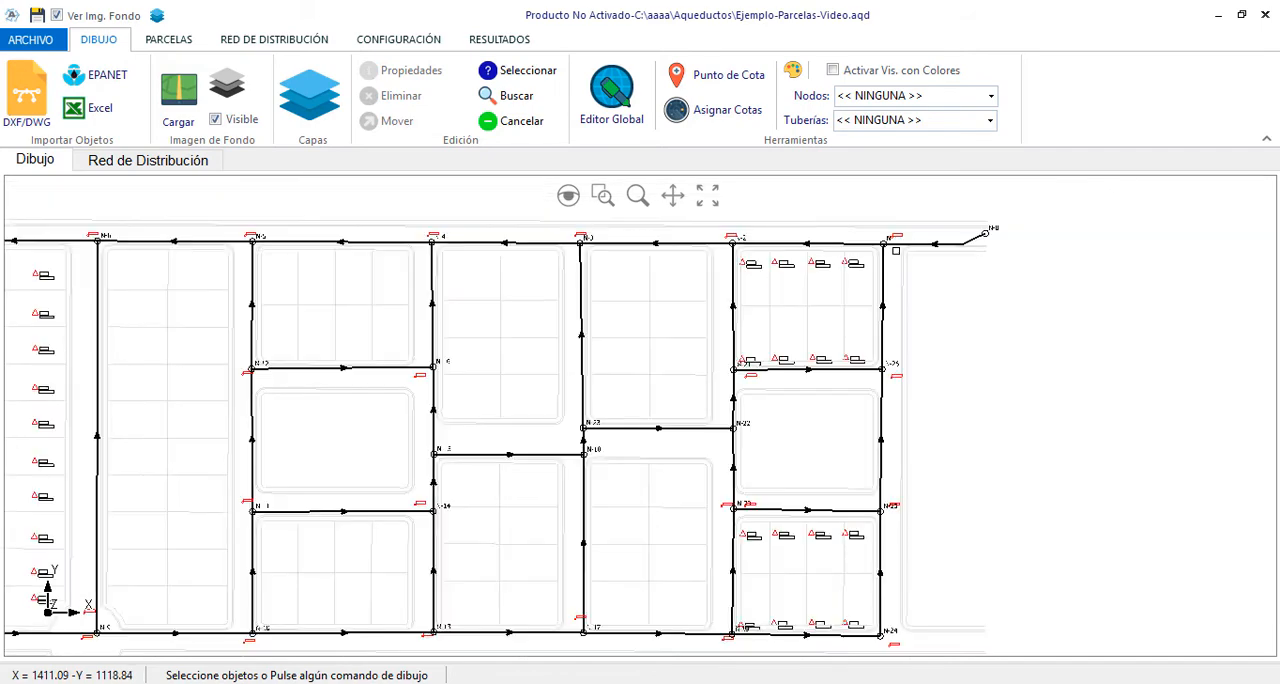
scroll(948, 318, "down", 1)
scroll(238, 307, "up", 2)
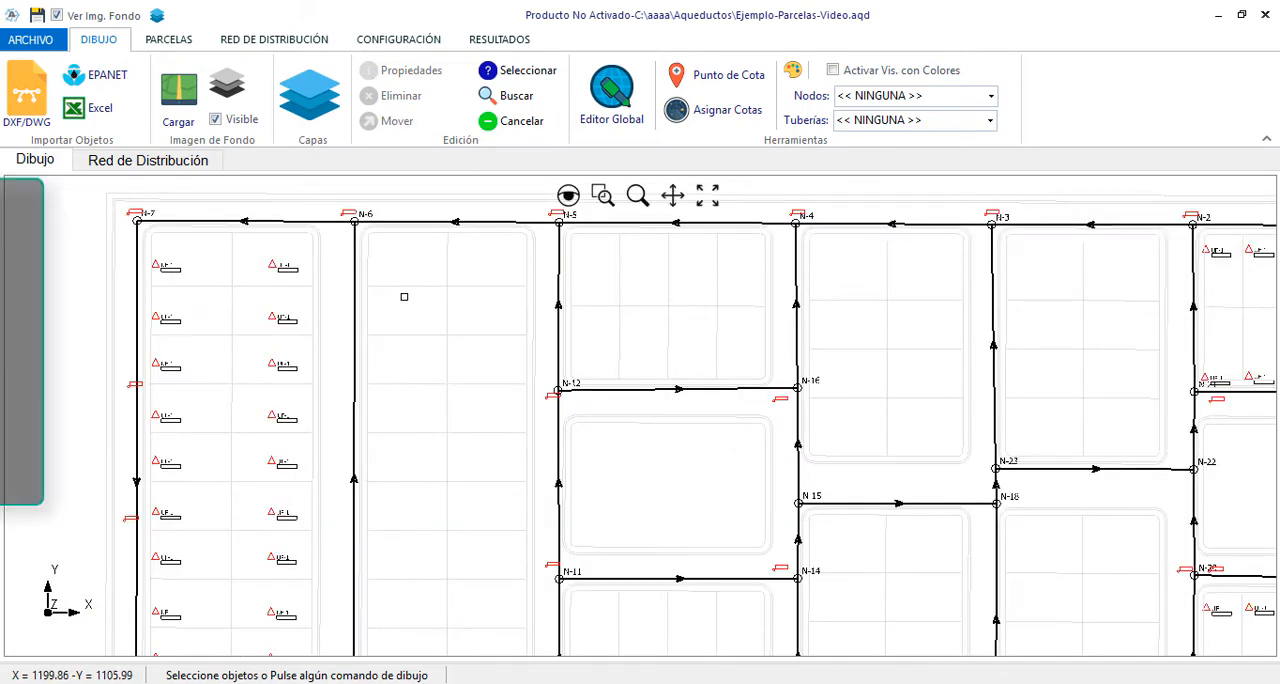
scroll(467, 293, "down", 2)
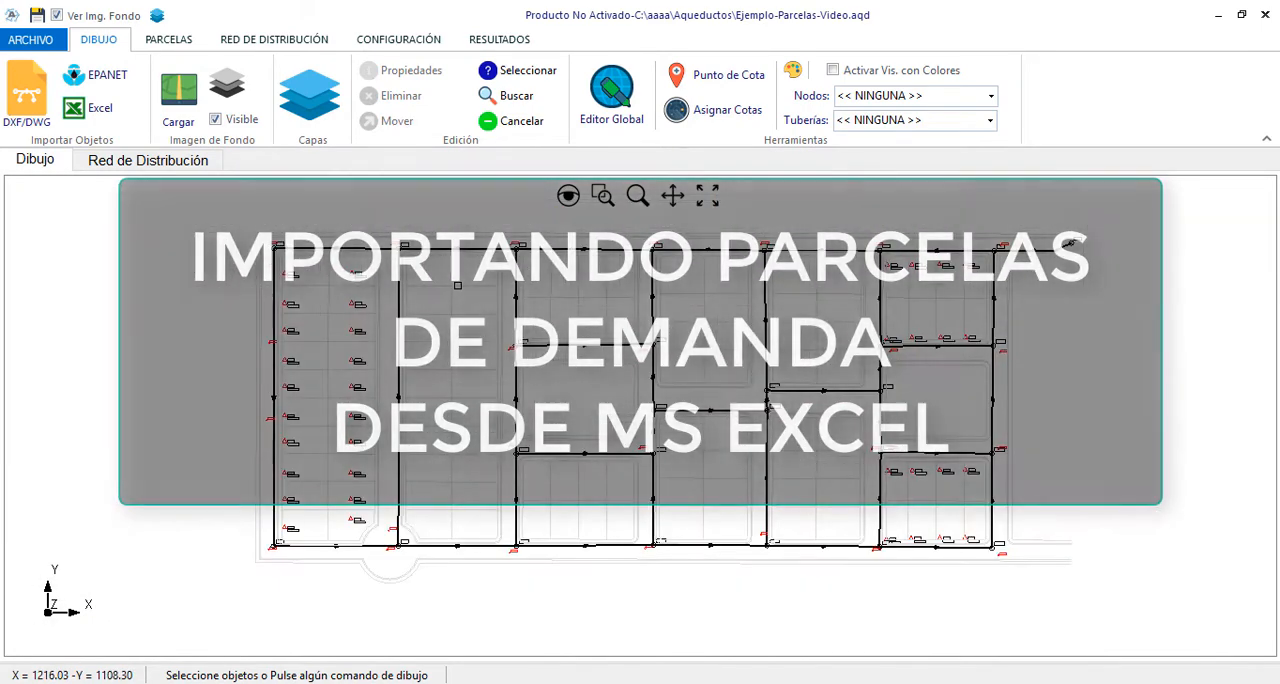
scroll(372, 325, "up", 2)
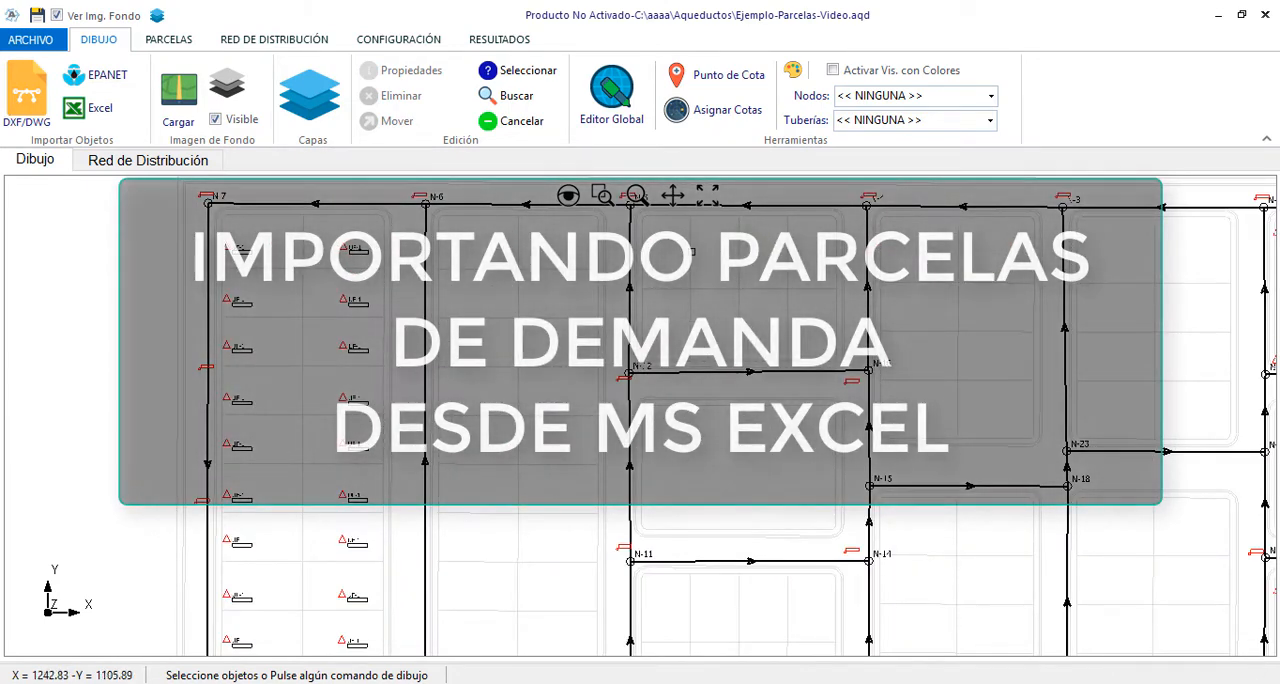
scroll(560, 385, "down", 2)
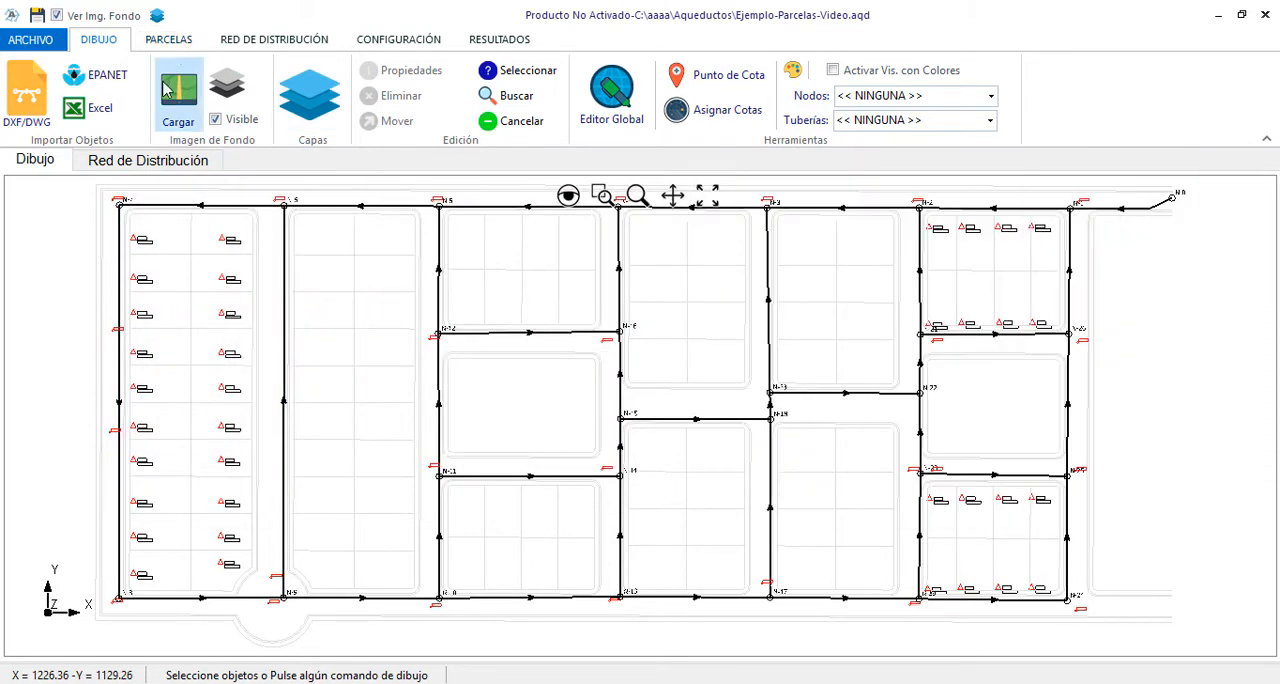
Start an Excel data import and open a workbook from the Aqueductos folder in aaaa
left_click(99, 118)
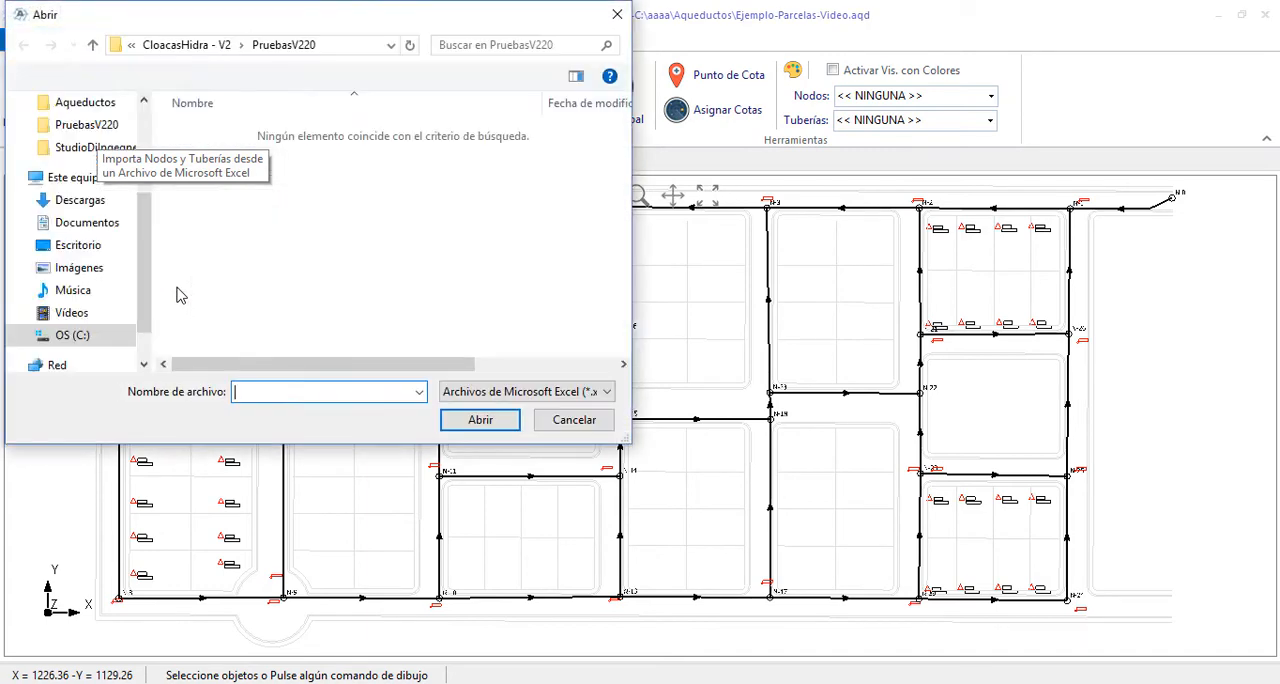
left_click(198, 46)
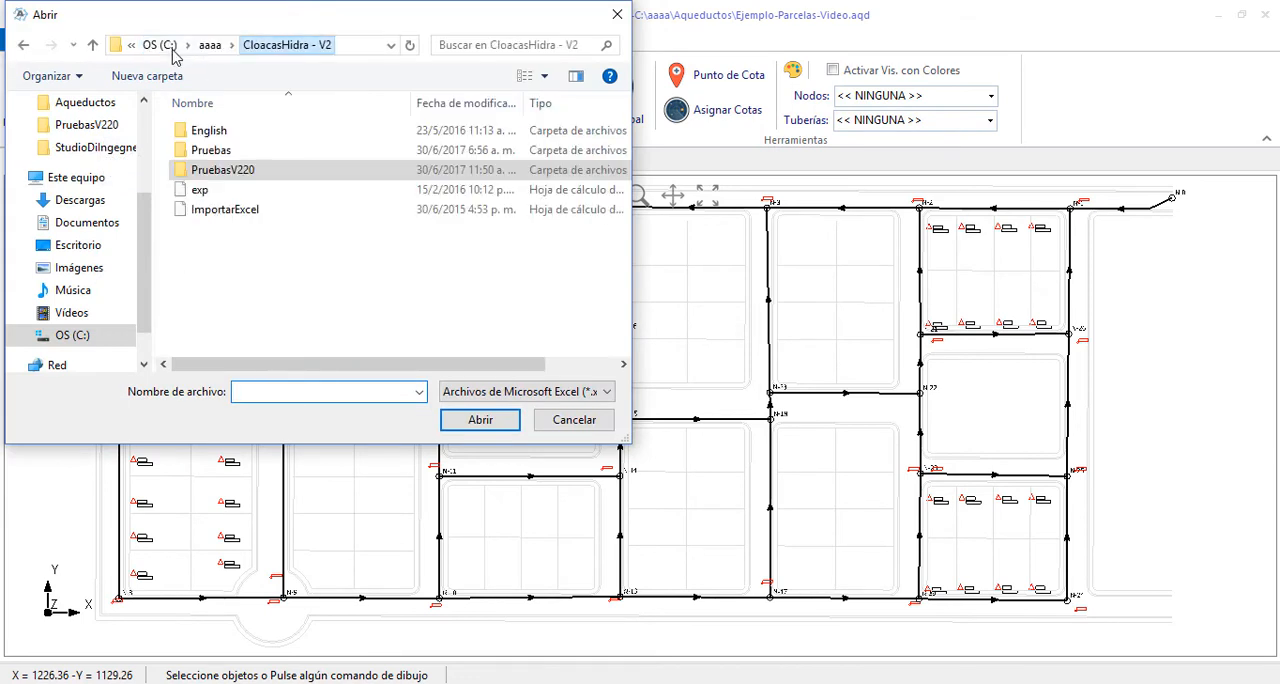
left_click(153, 45)
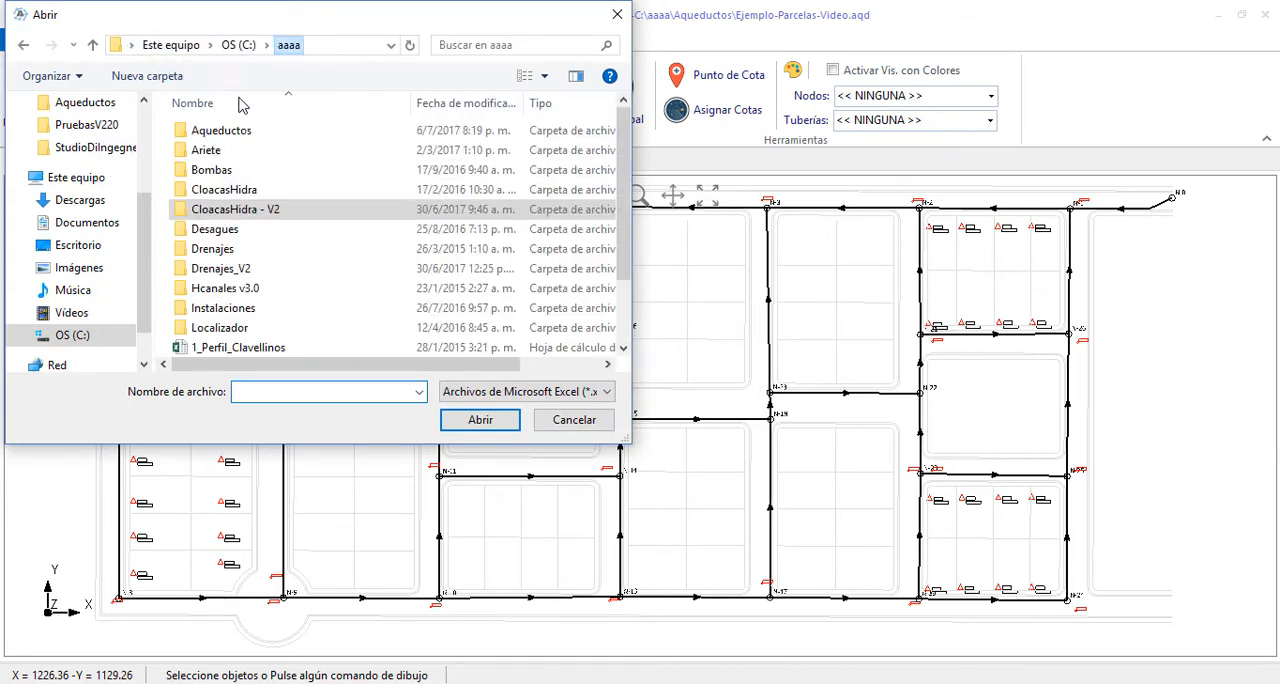
double_click(240, 138)
double_click(240, 152)
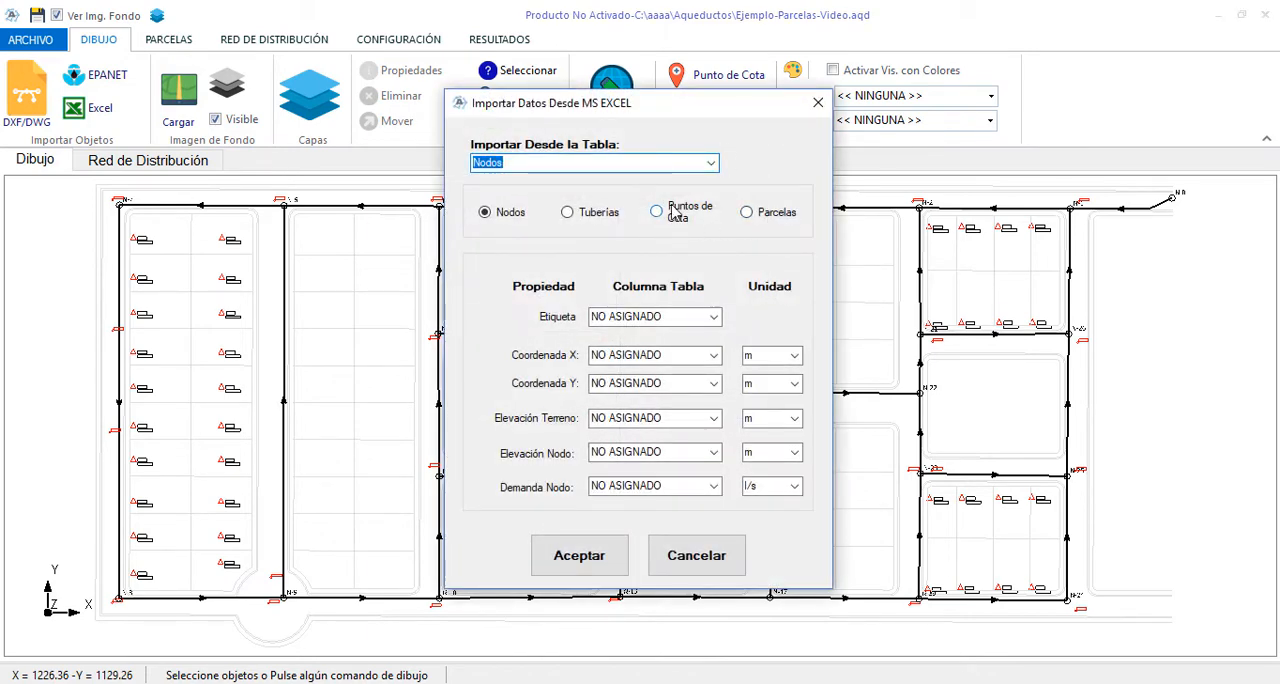
Set the Excel import to Parcelas, examine the table columns offered for coordinates X and Y, and cancel the import
left_click(786, 217)
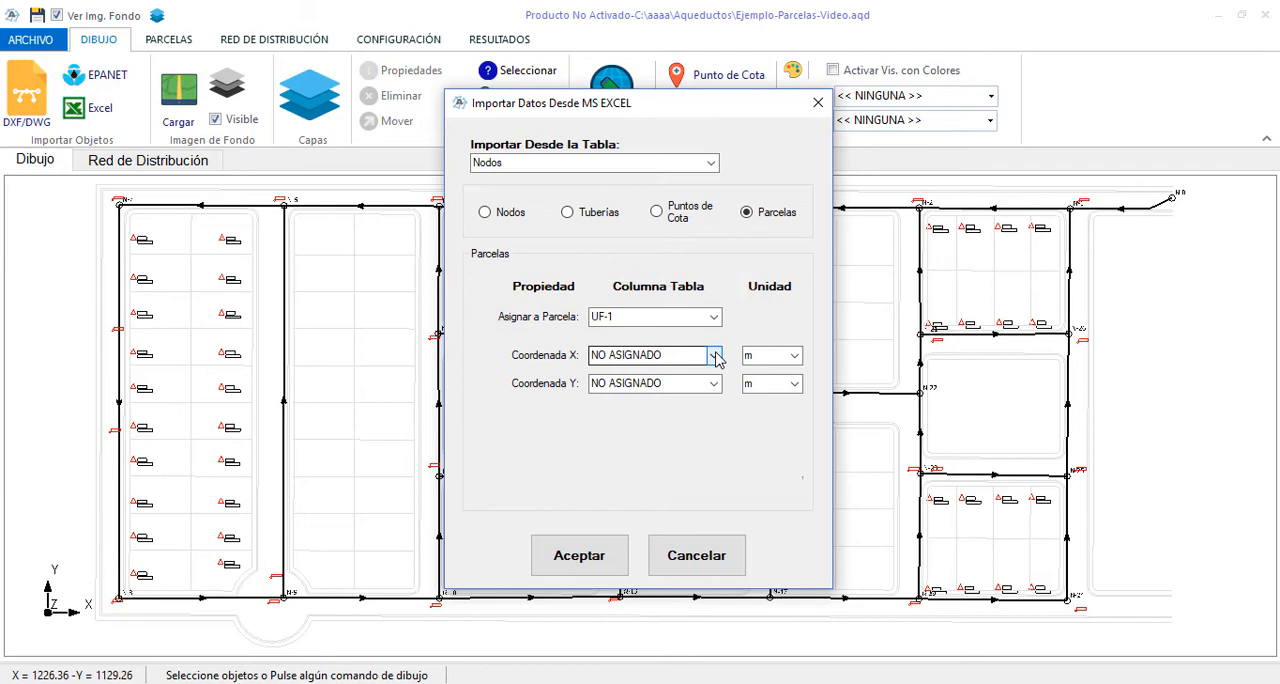
left_click(715, 358)
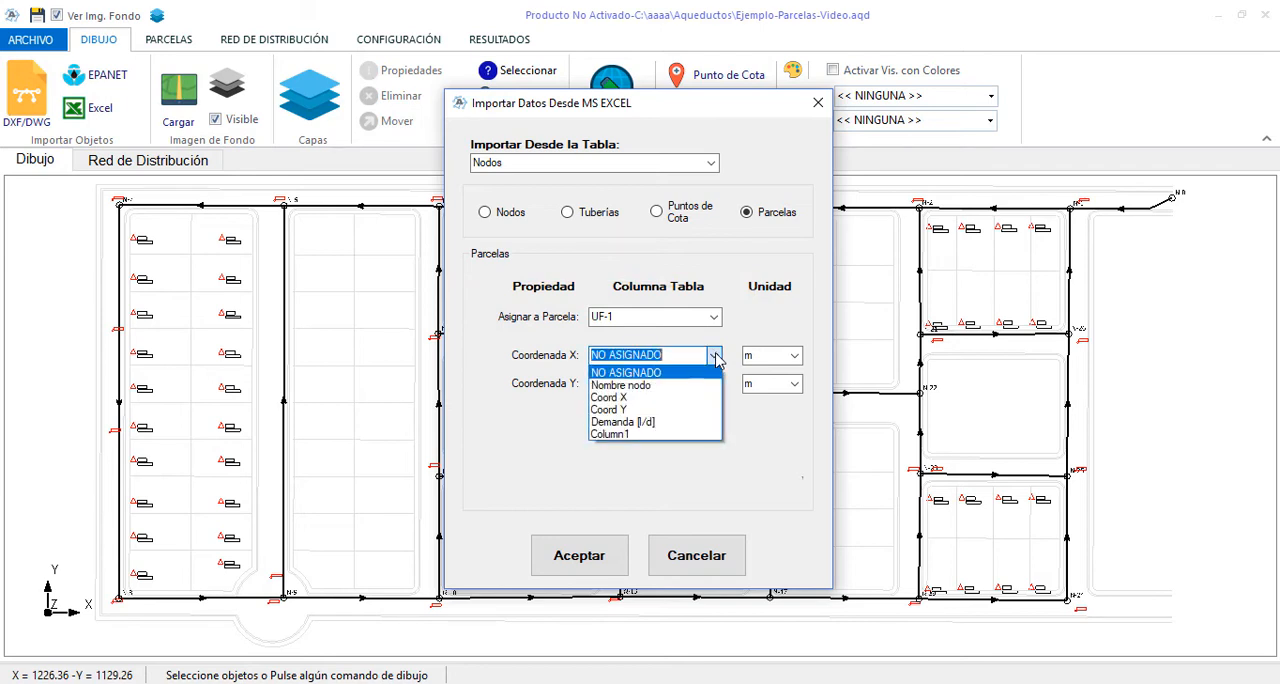
left_click(715, 358)
left_click(714, 384)
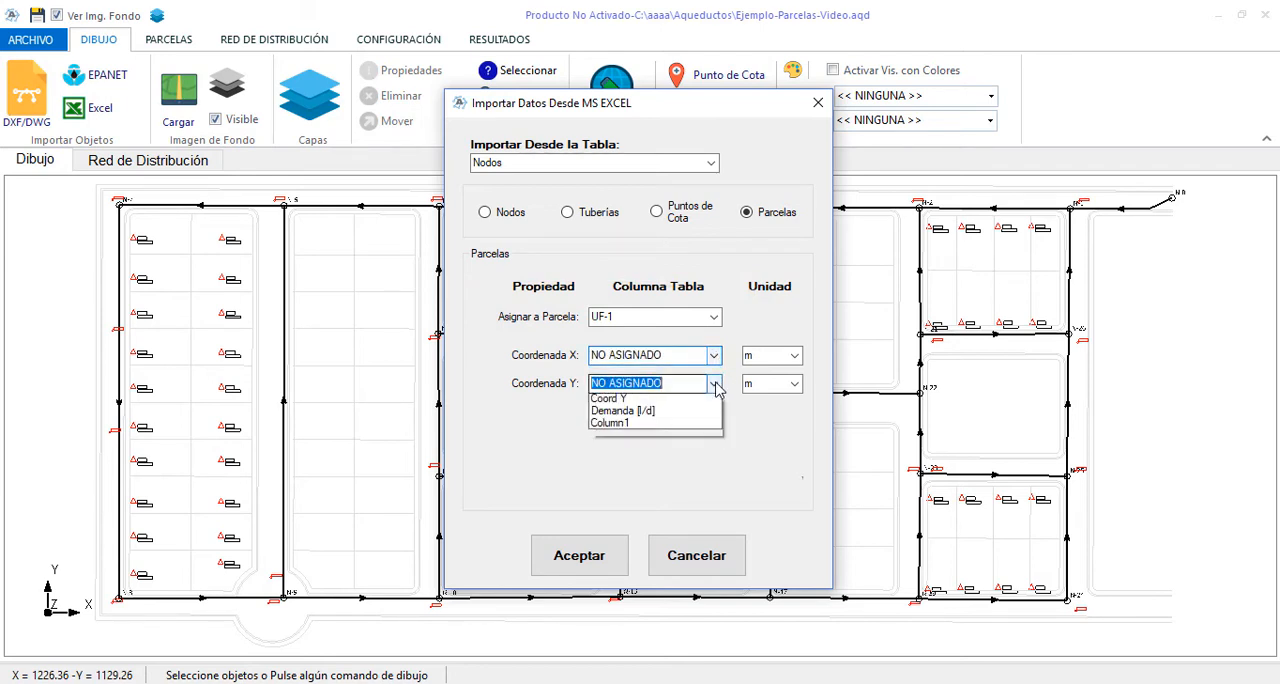
left_click(714, 384)
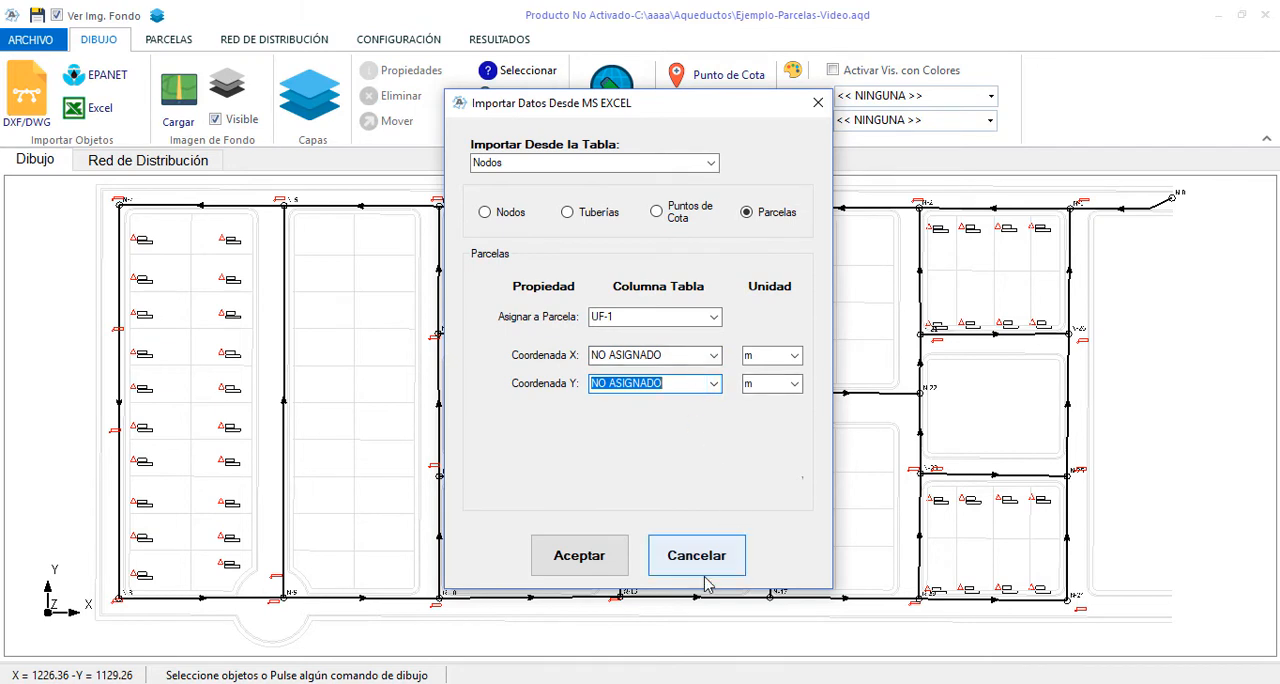
left_click(713, 418)
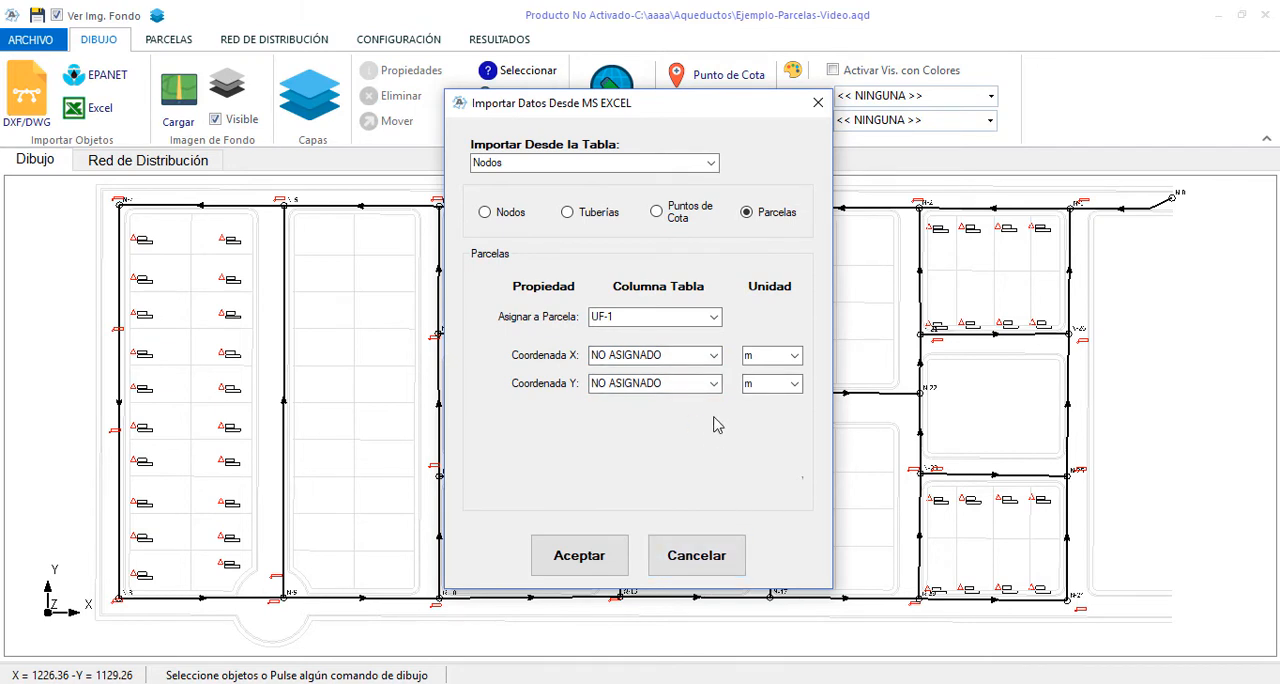
left_click(724, 578)
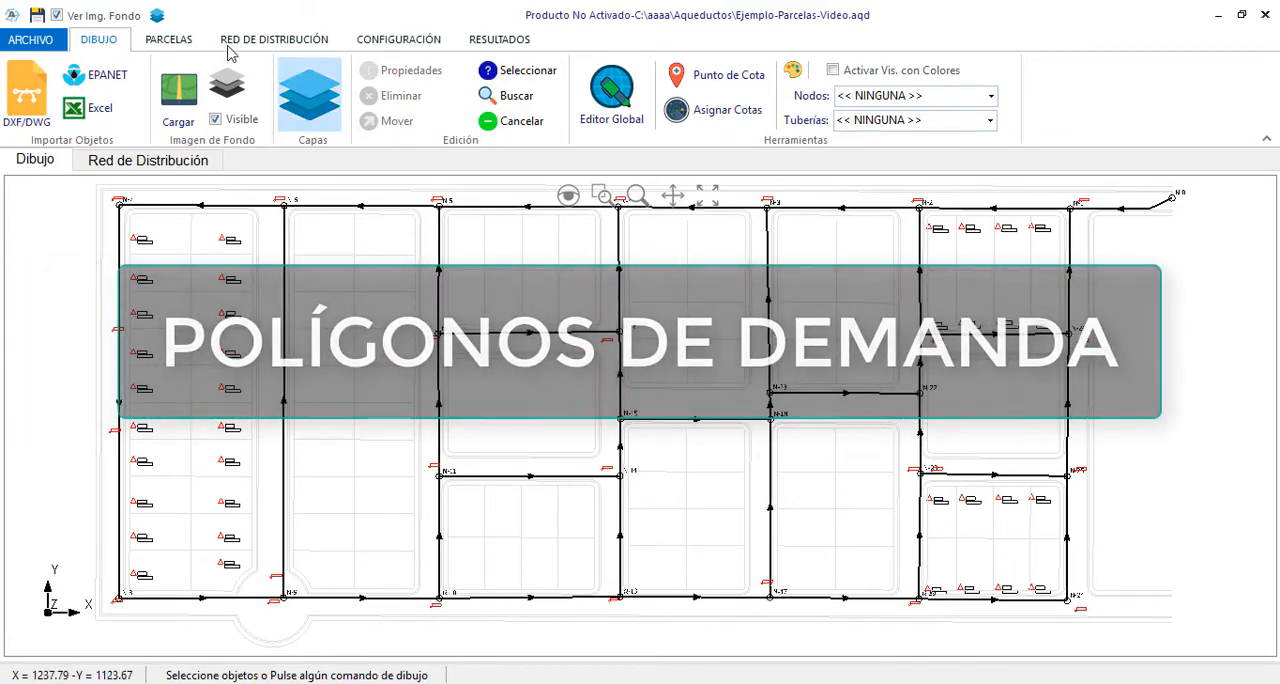
Create a new demand polygon type named ND-1 with the description "Nuevos Desarrollos 1"
left_click(170, 41)
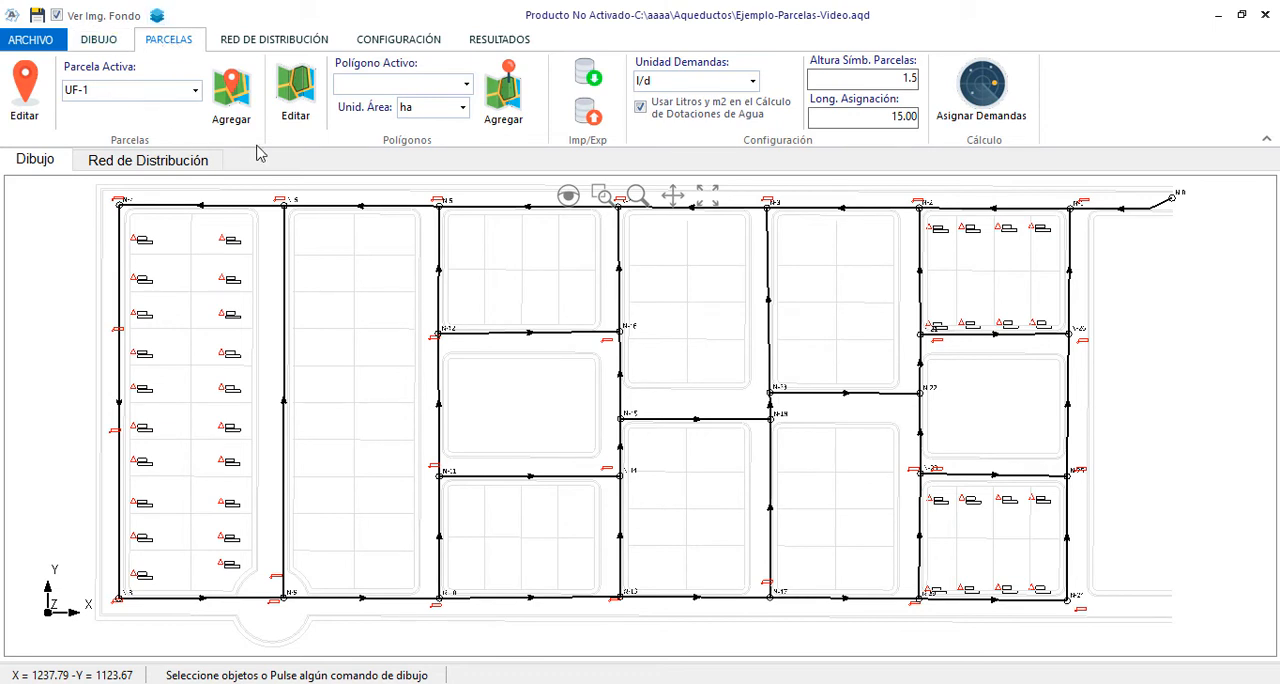
left_click(313, 98)
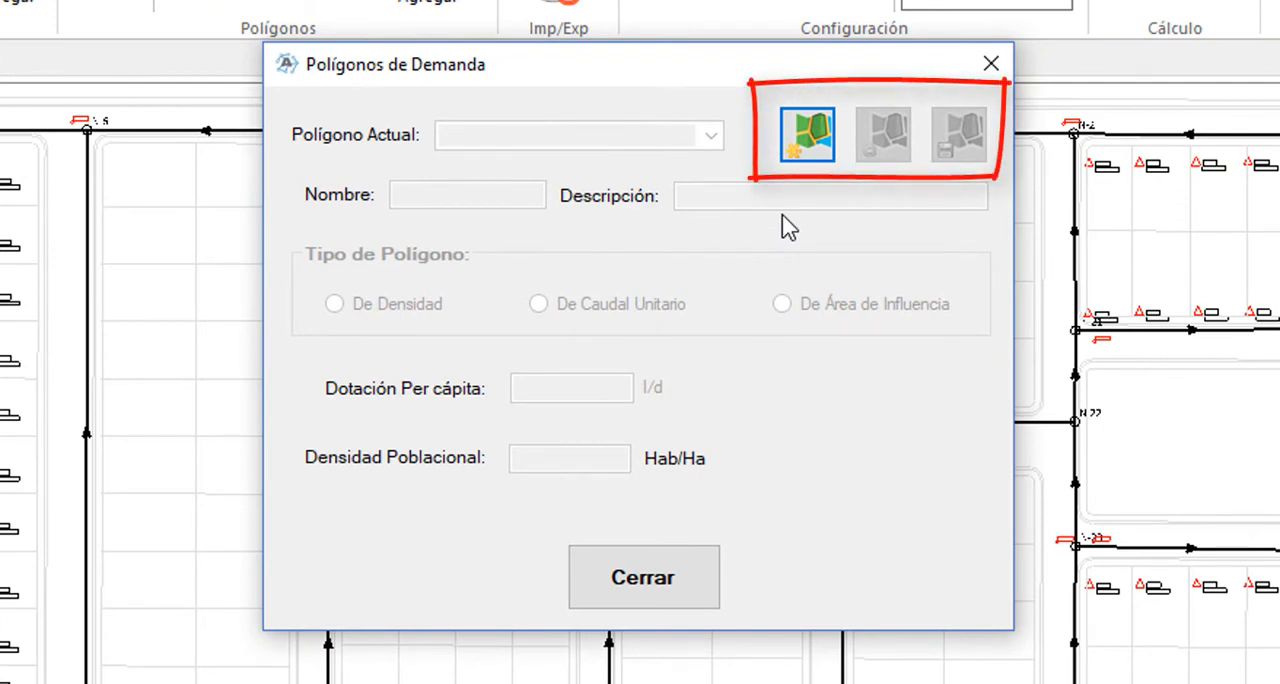
left_click(791, 151)
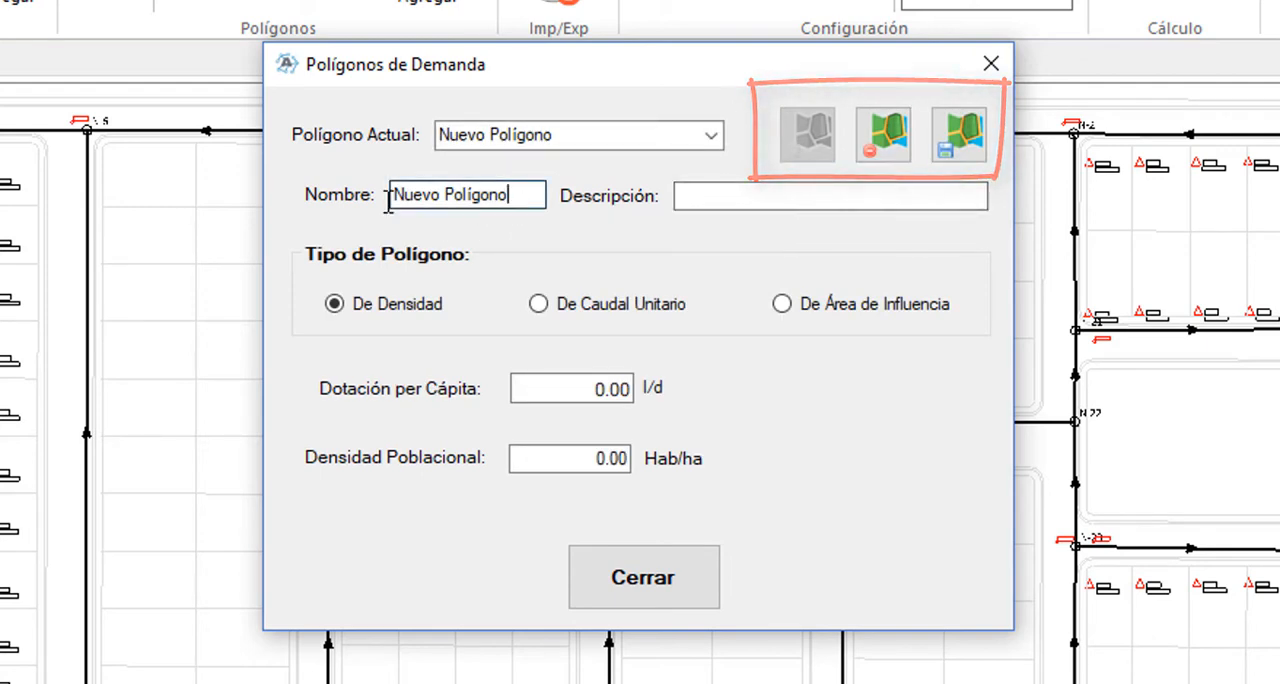
left_click_drag(511, 196, 302, 191)
type("ND-1")
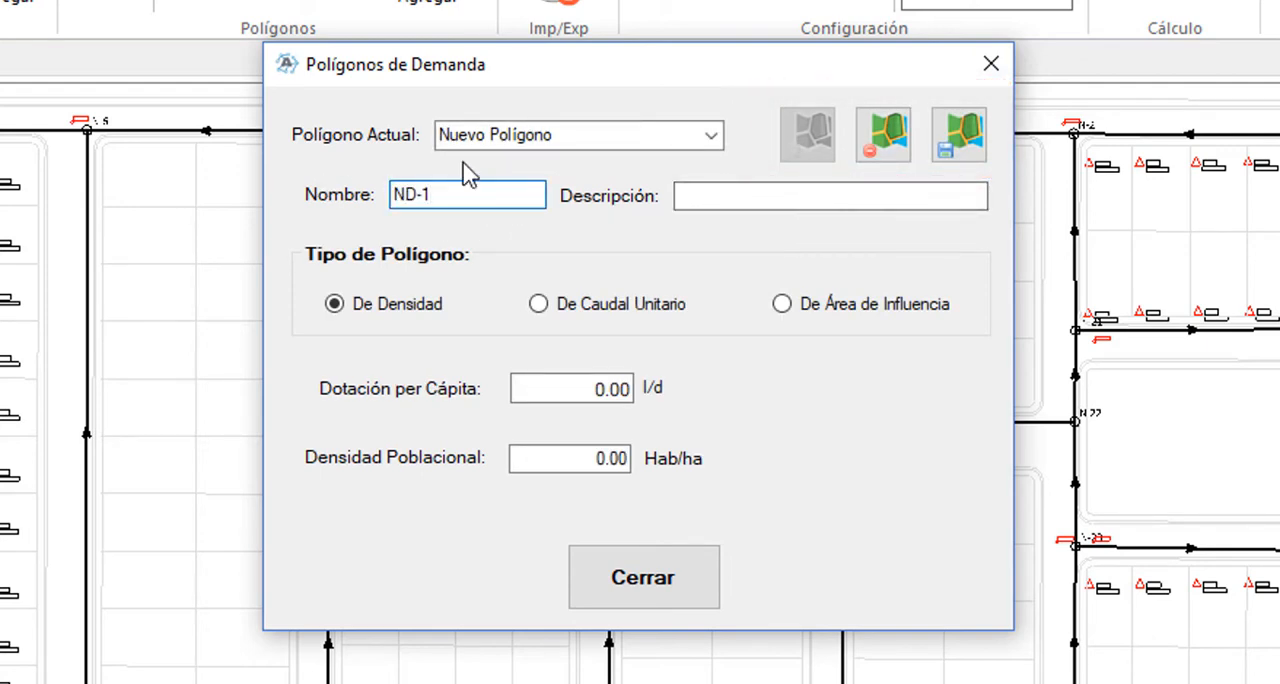
left_click(757, 196)
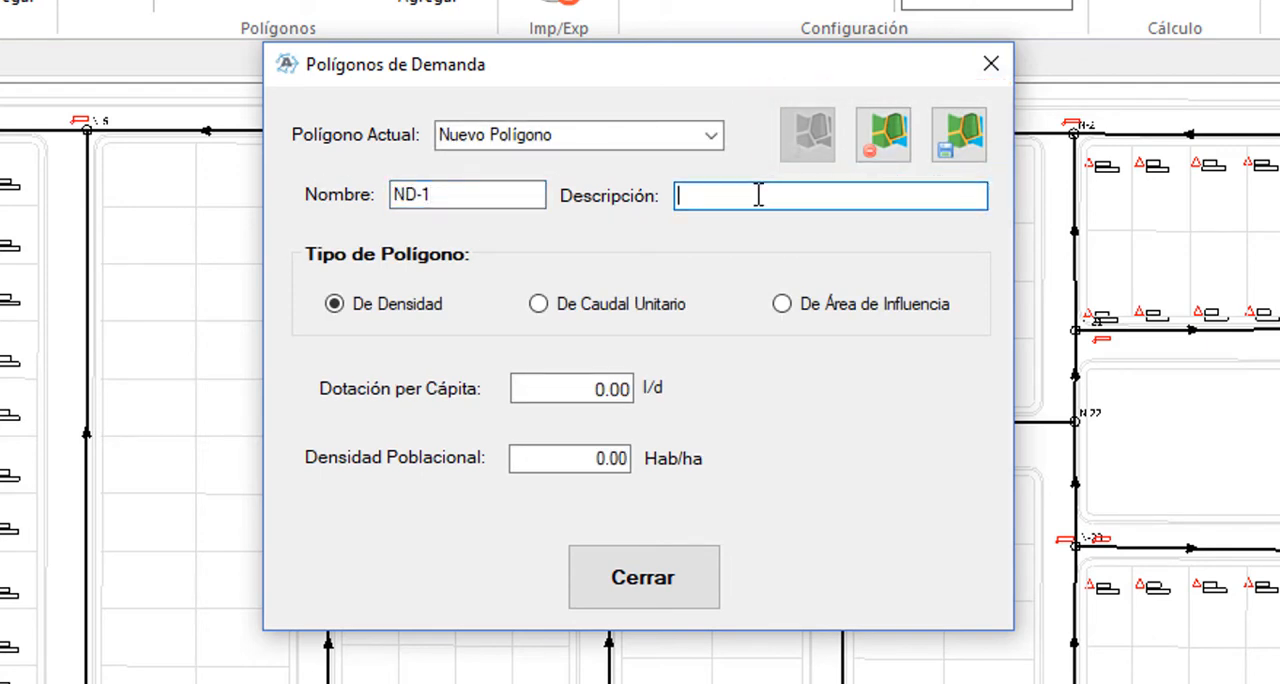
type("Nuevos Desarrollos")
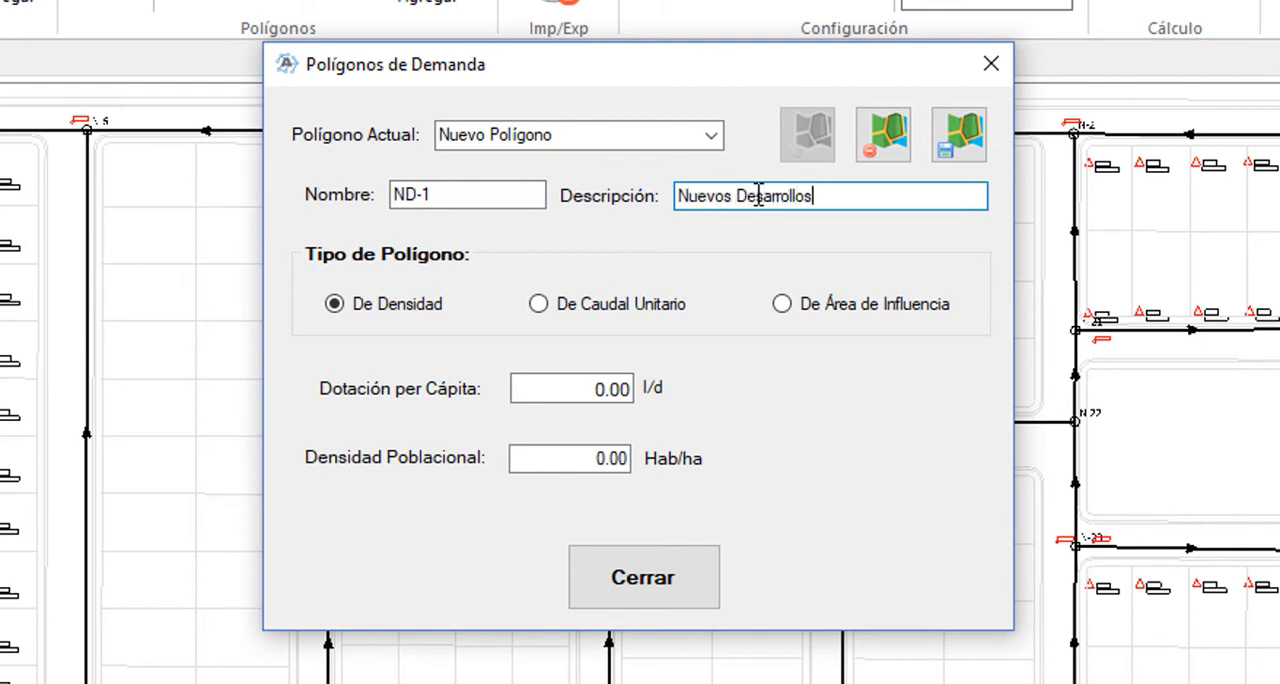
type(" 1")
Review the other polygon types, then save ND-1 as De Densidad with 250 l/d per capita and 500 Hab/ha, and close the manager
left_click(629, 306)
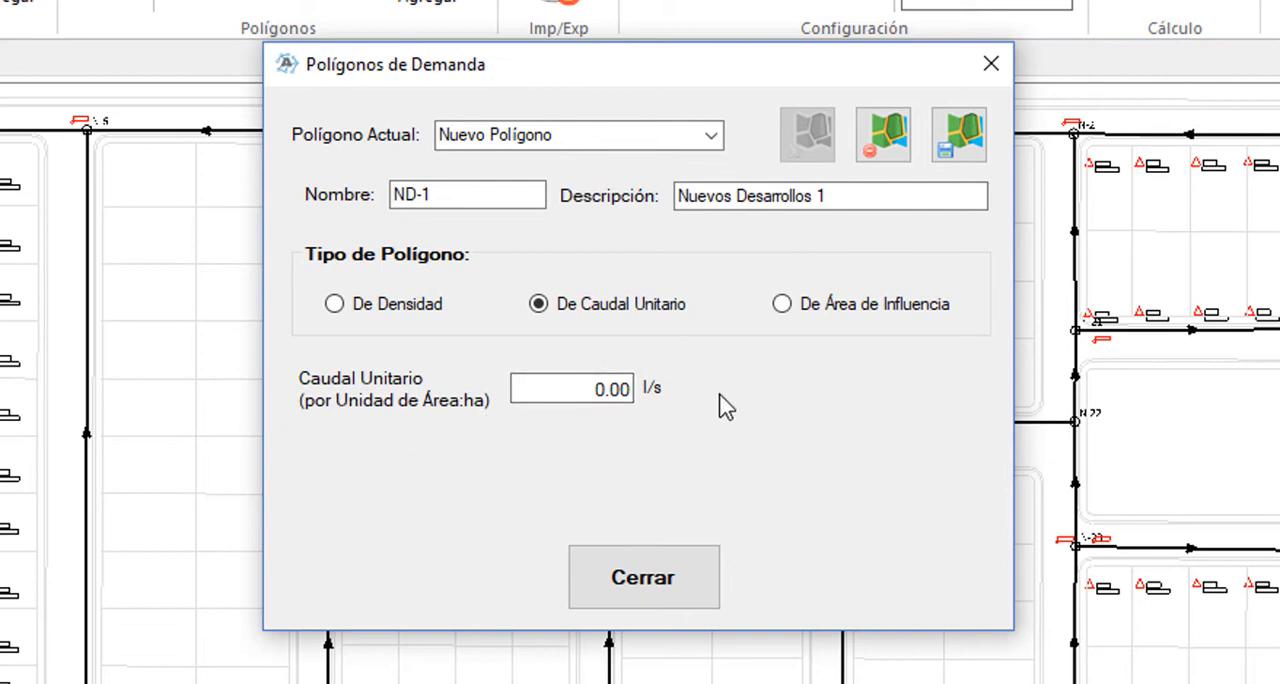
left_click(918, 306)
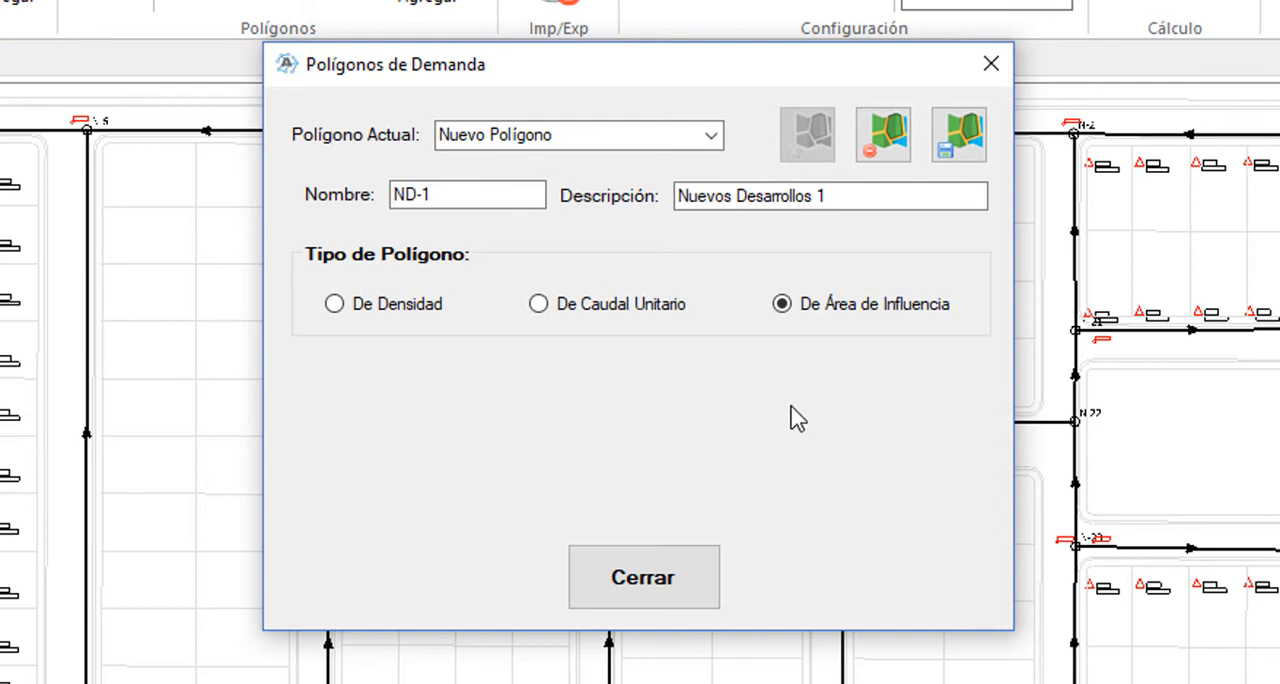
left_click(423, 313)
double_click(583, 388)
type("250")
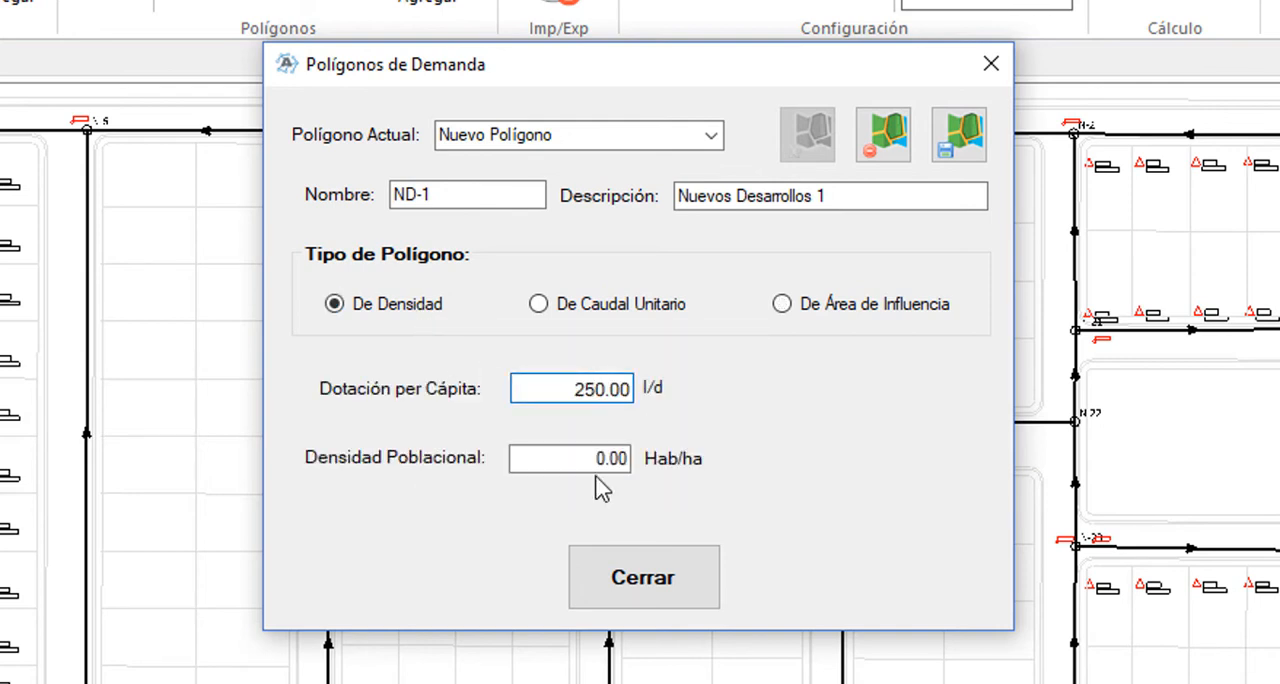
left_click(585, 462)
type("50")
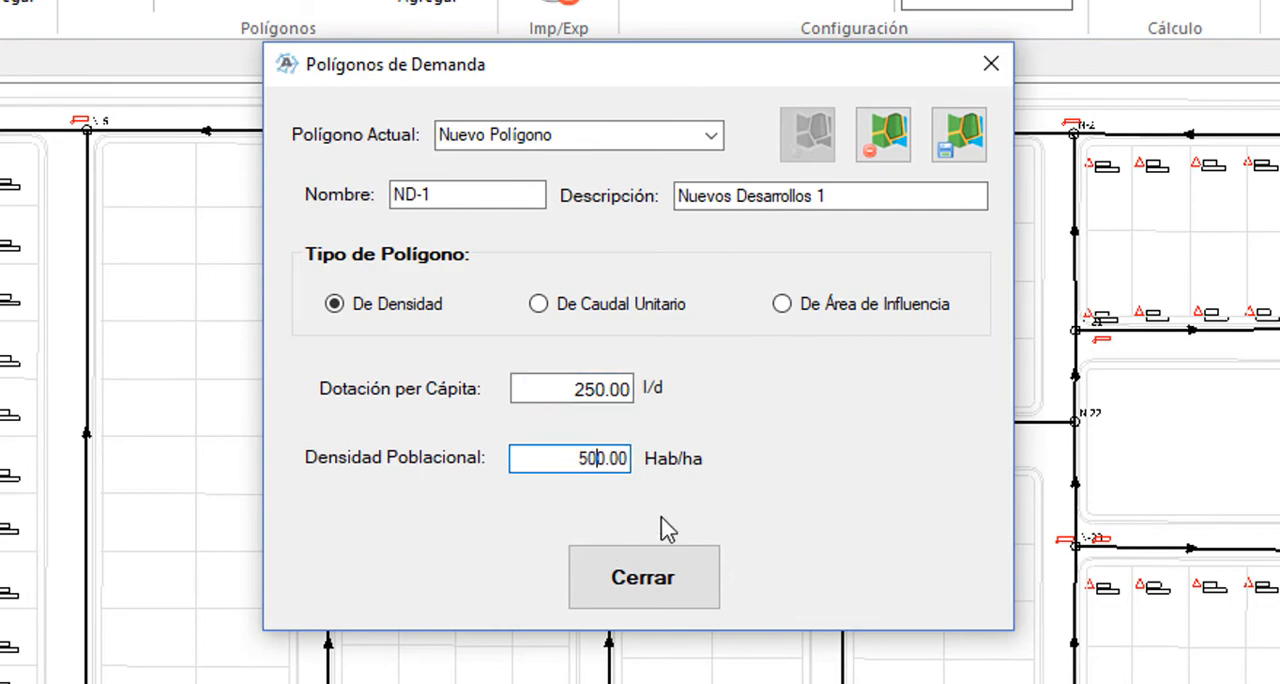
left_click(966, 138)
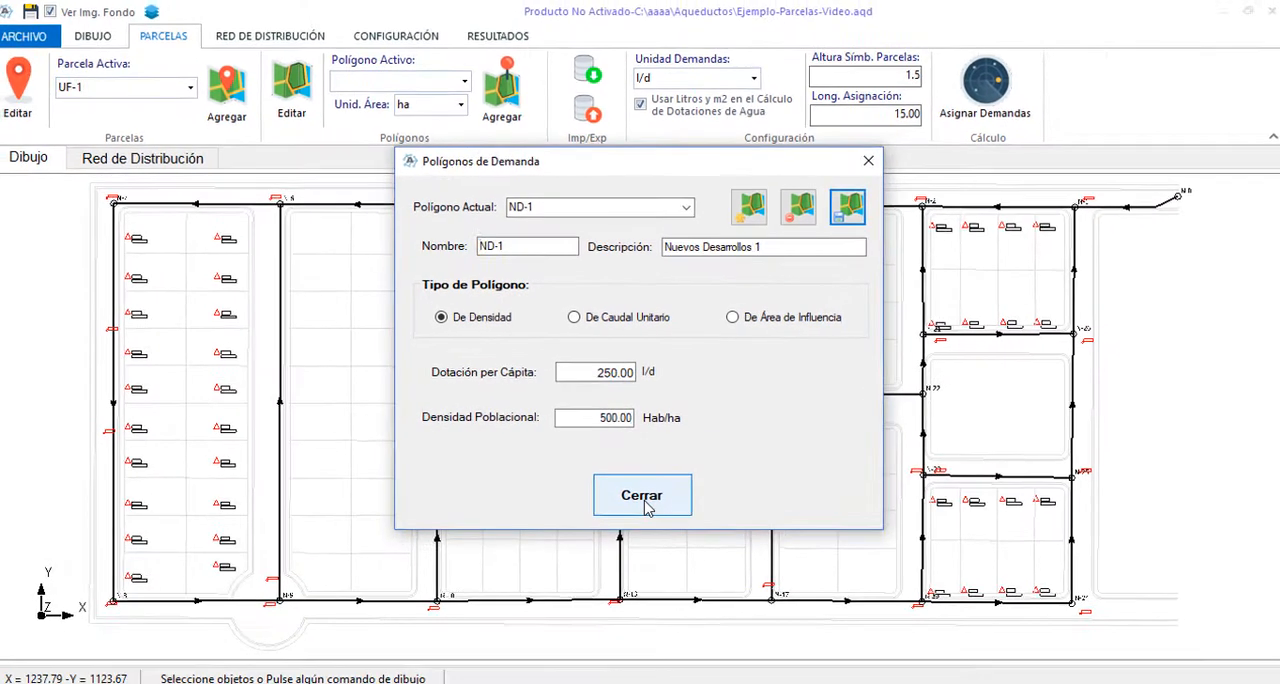
left_click(643, 577)
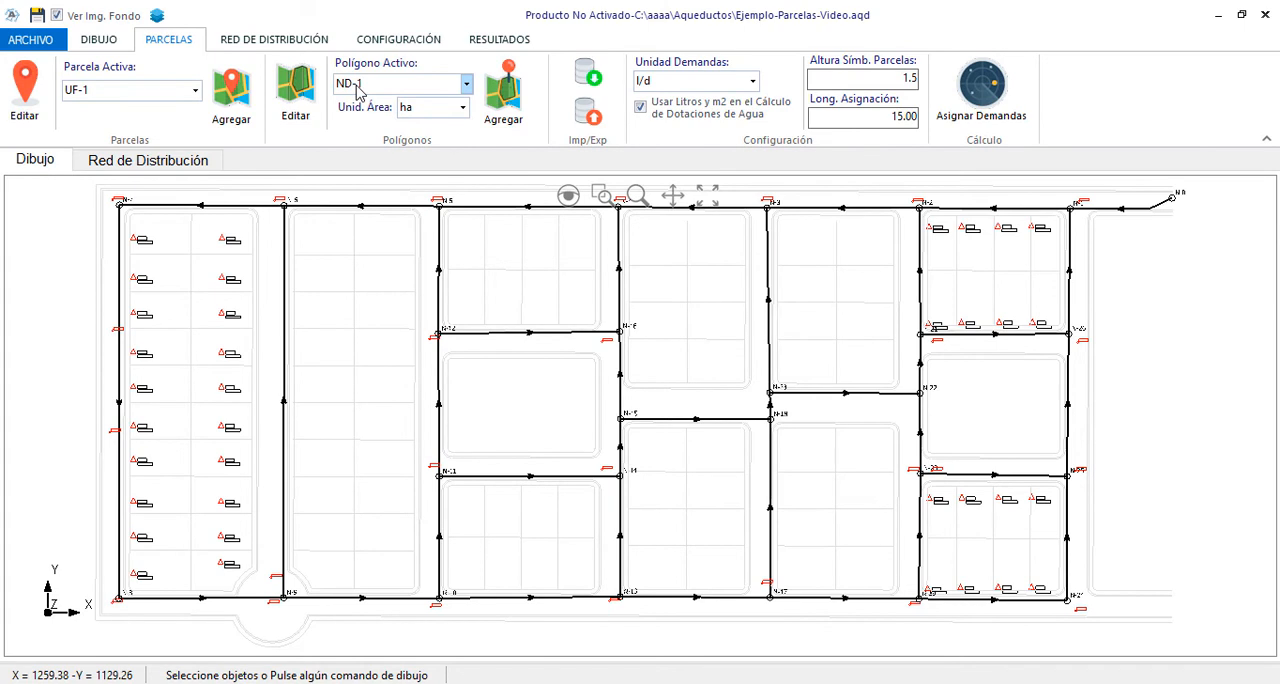
Draw a rectangular ND-1 demand polygon of about 0.31 ha just above the network, spanning nodes N-7 to N-6
left_click(500, 100)
scroll(505, 500, "down", 5)
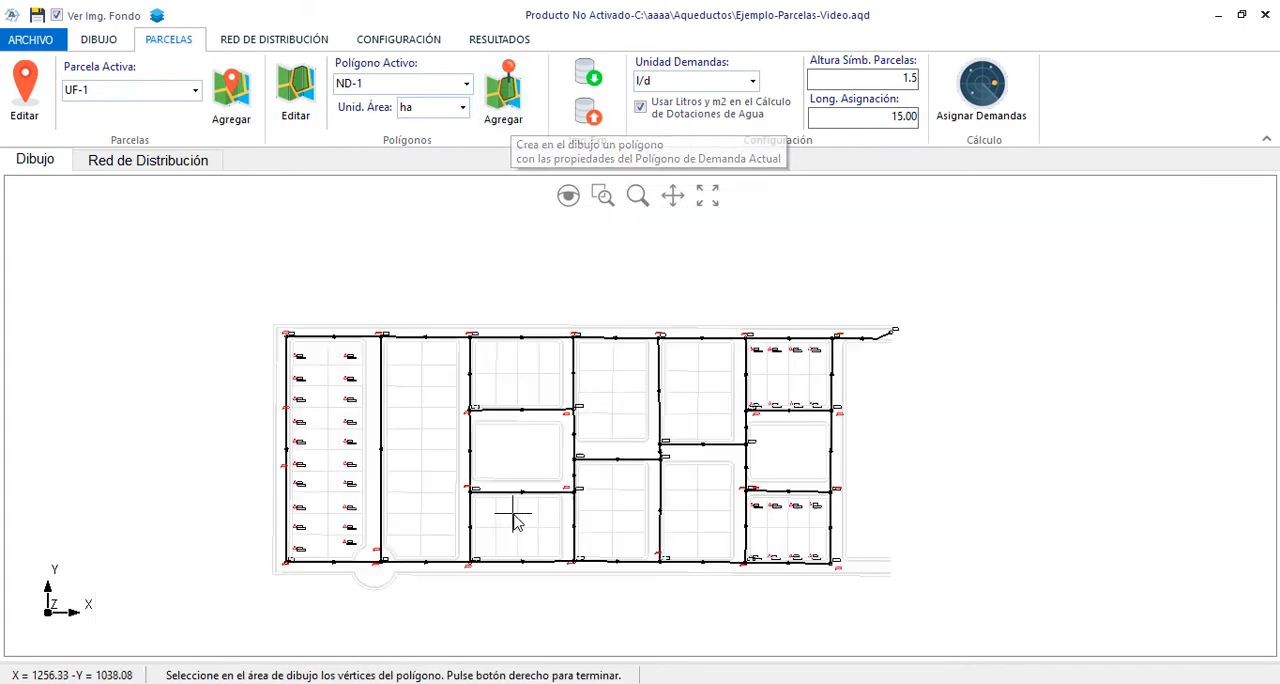
scroll(409, 437, "up", 5)
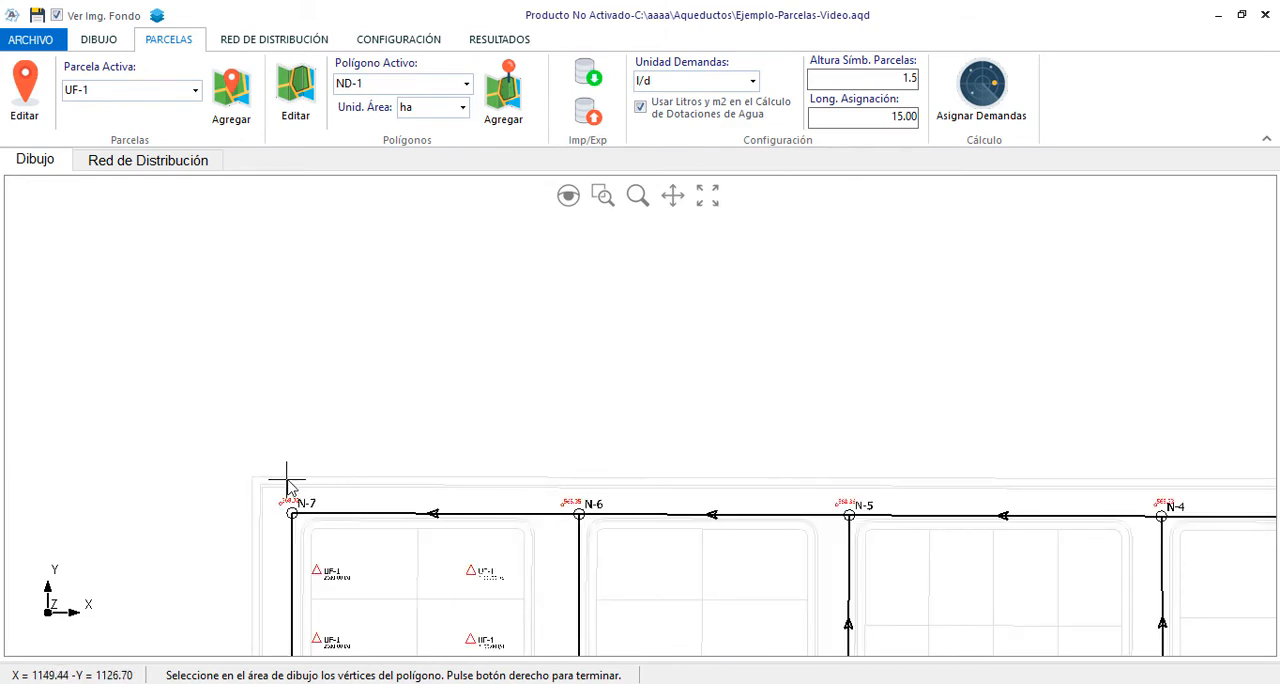
left_click(257, 477)
left_click(580, 477)
scroll(580, 477, "down", 4)
left_click(580, 307)
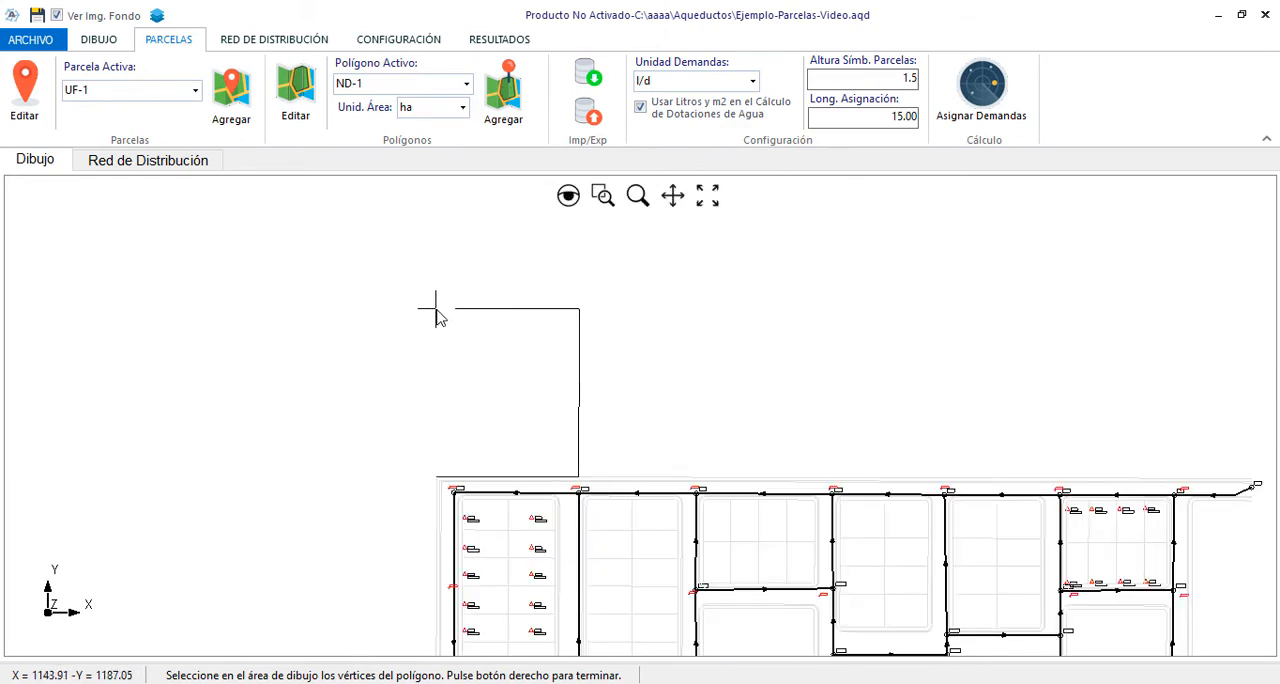
left_click(436, 307)
right_click(436, 307)
scroll(592, 466, "up", 4)
scroll(461, 453, "down", 4)
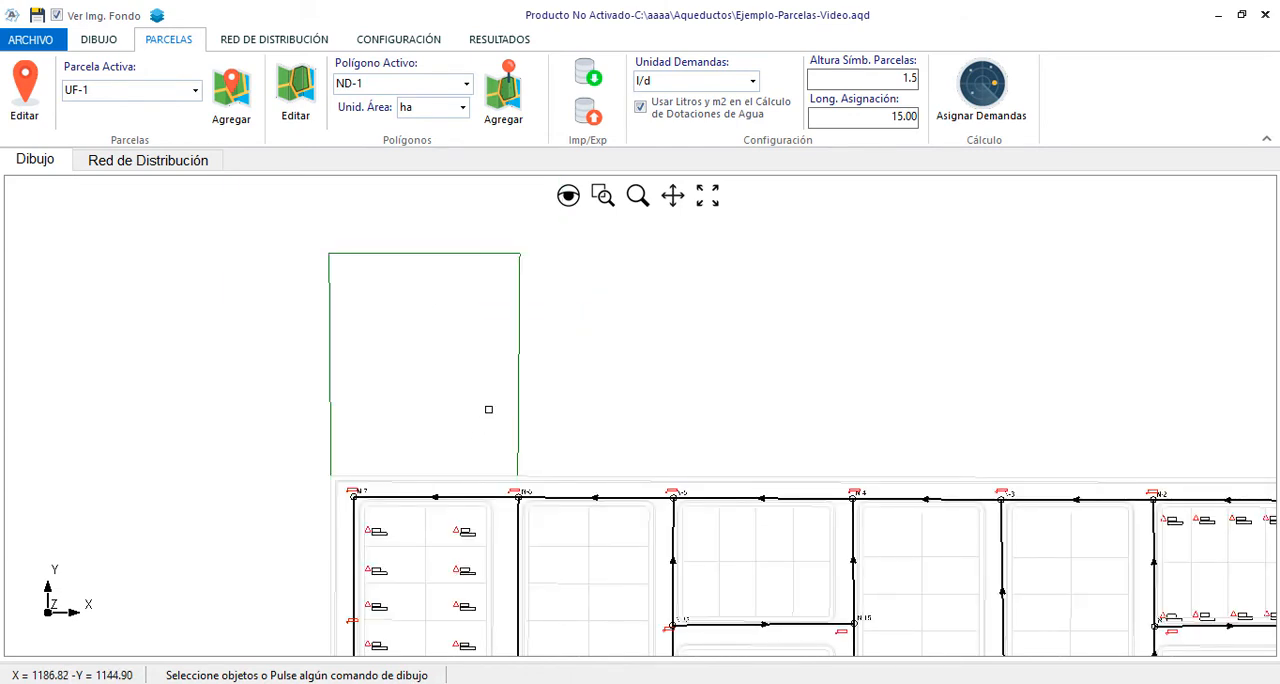
Assign the demands to the network and check the ND-1 area and demand in the table of parcels and polygons
left_click(1022, 86)
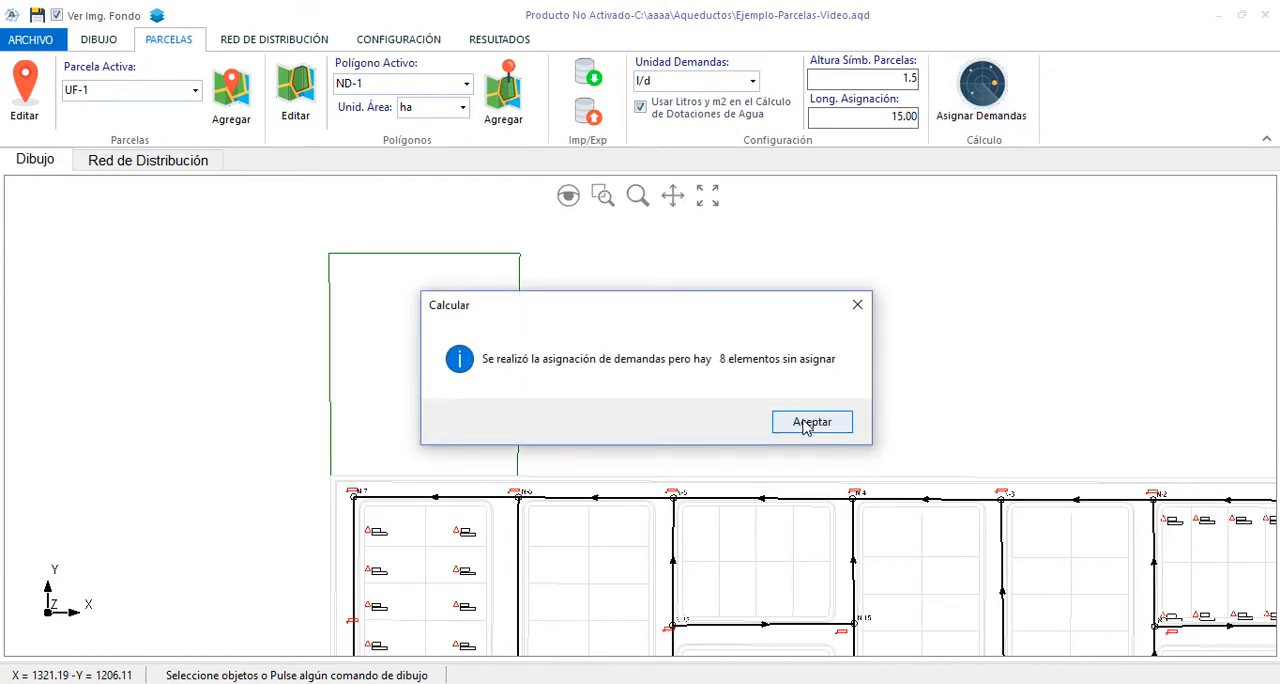
left_click(806, 424)
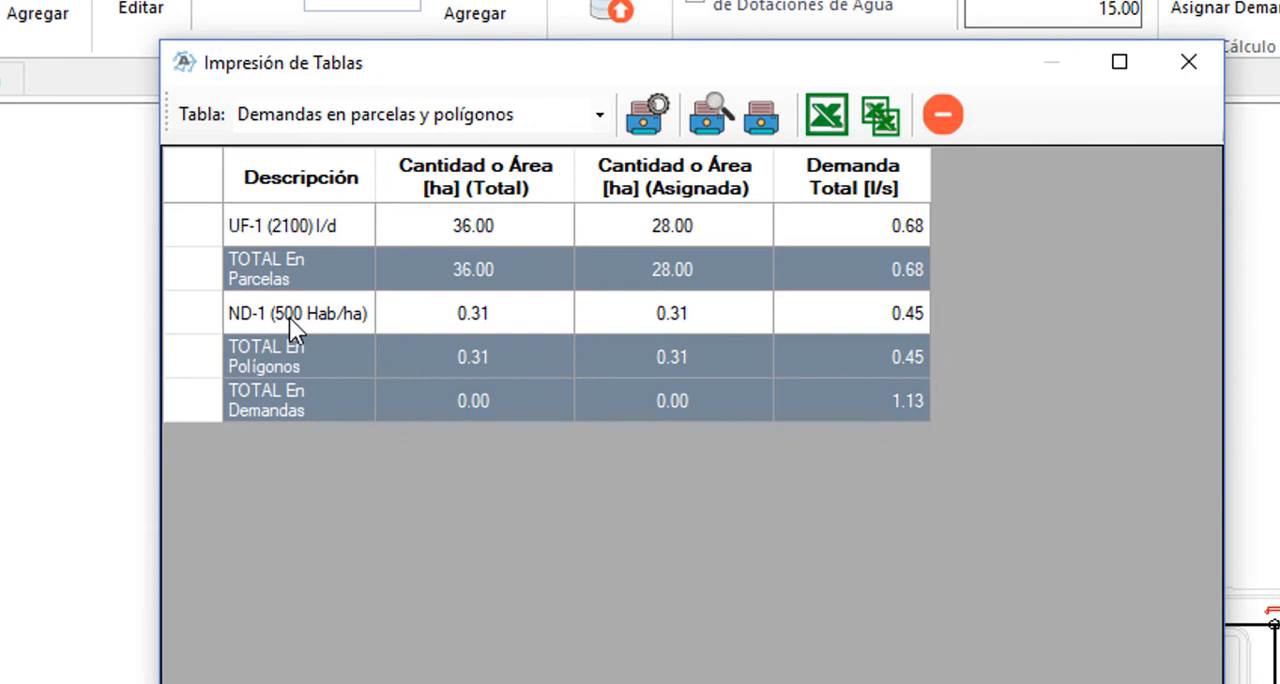
left_click(289, 317)
left_click(483, 319)
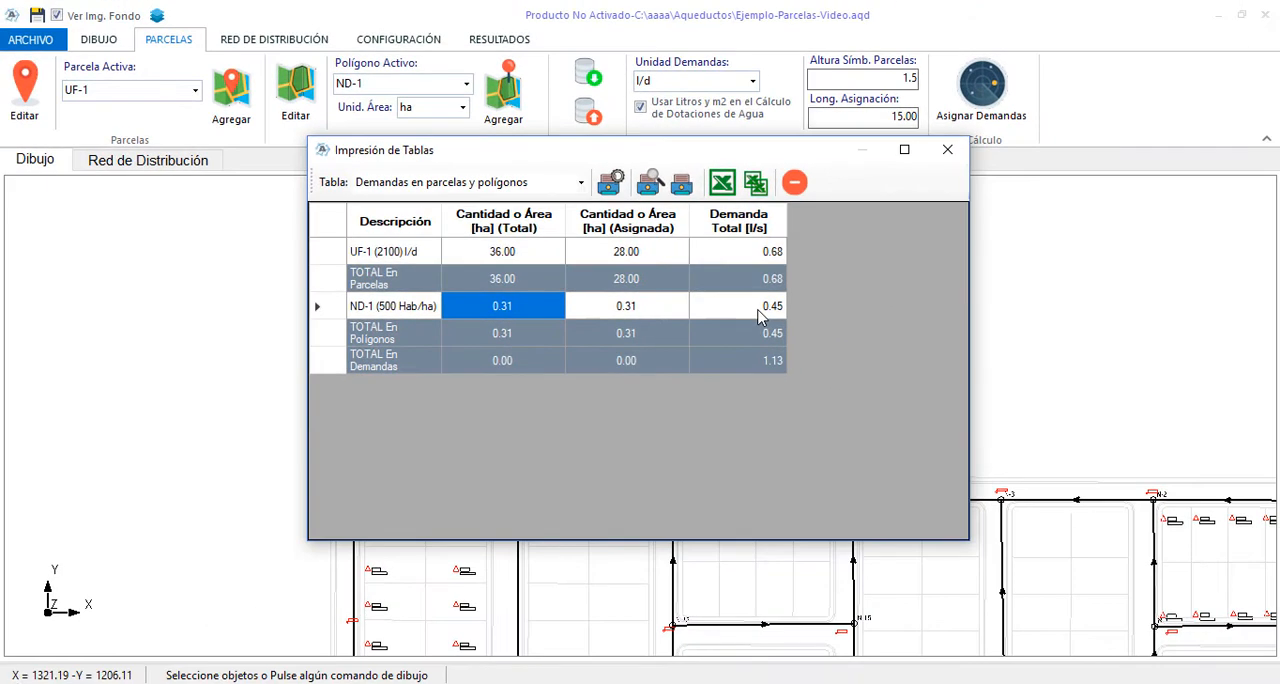
left_click(758, 316)
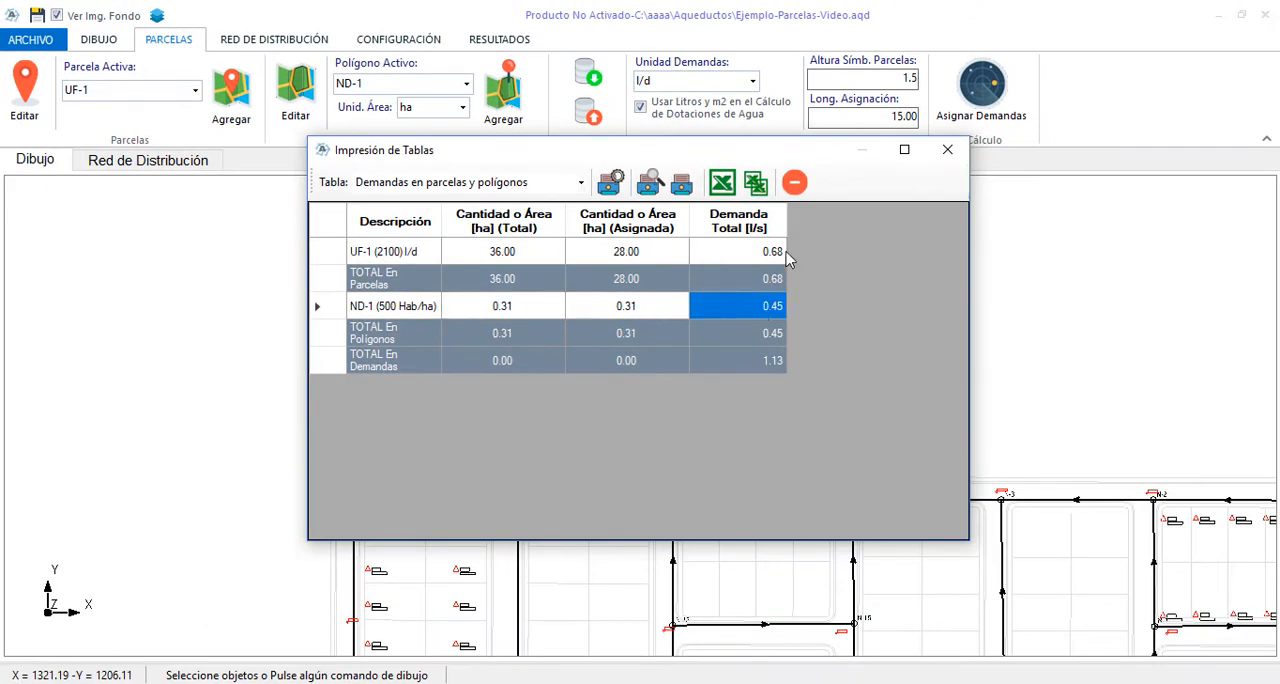
left_click(794, 182)
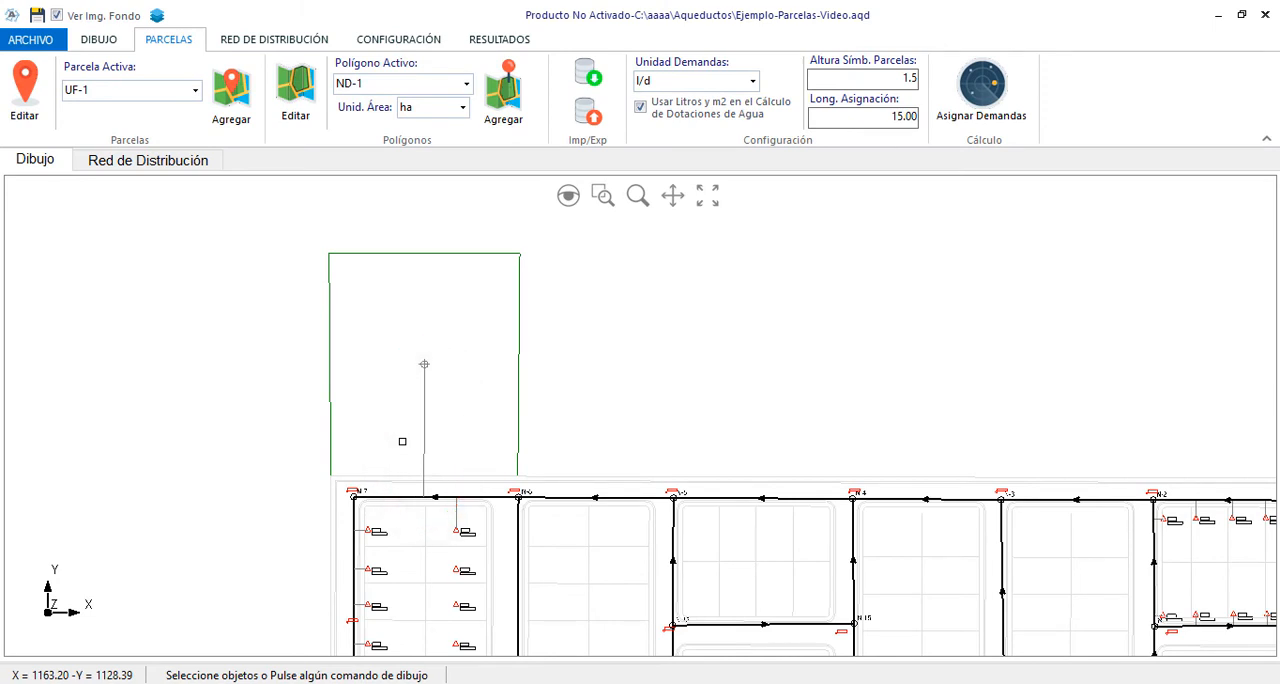
Examine the parcels and polygons assigned to pipe N-6--N-7, then leave its properties without changes
scroll(507, 535, "up", 2)
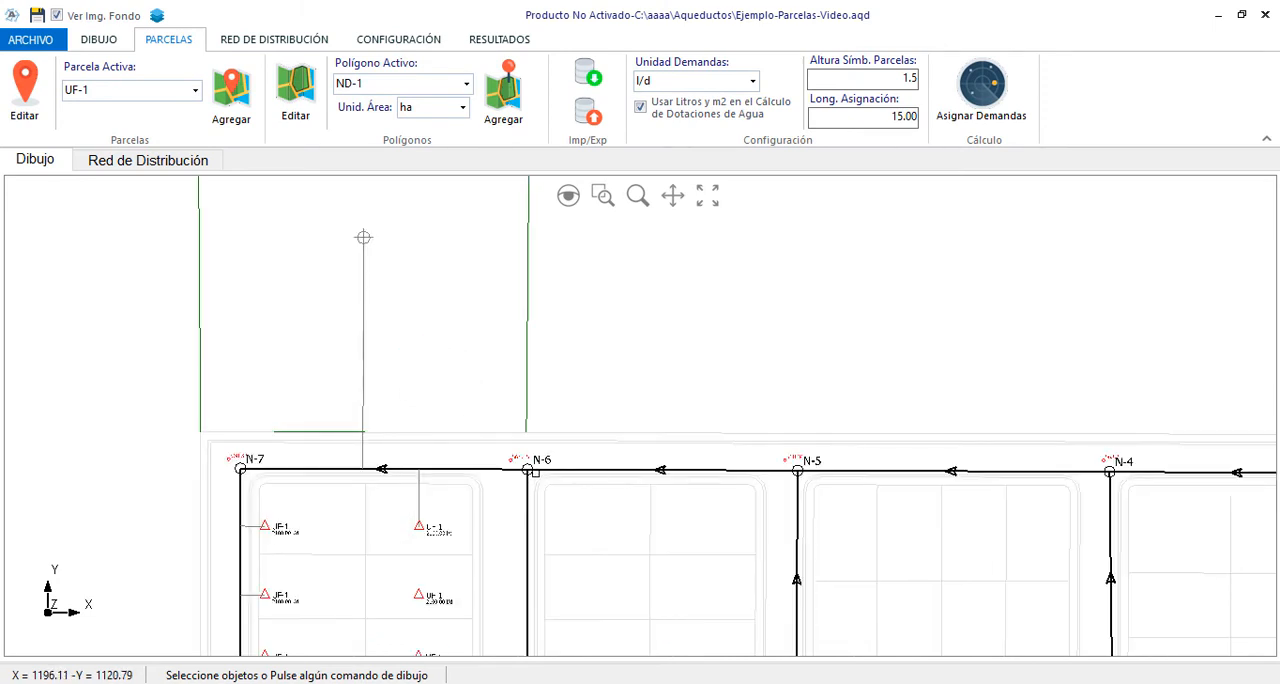
left_click(482, 469)
right_click(666, 252)
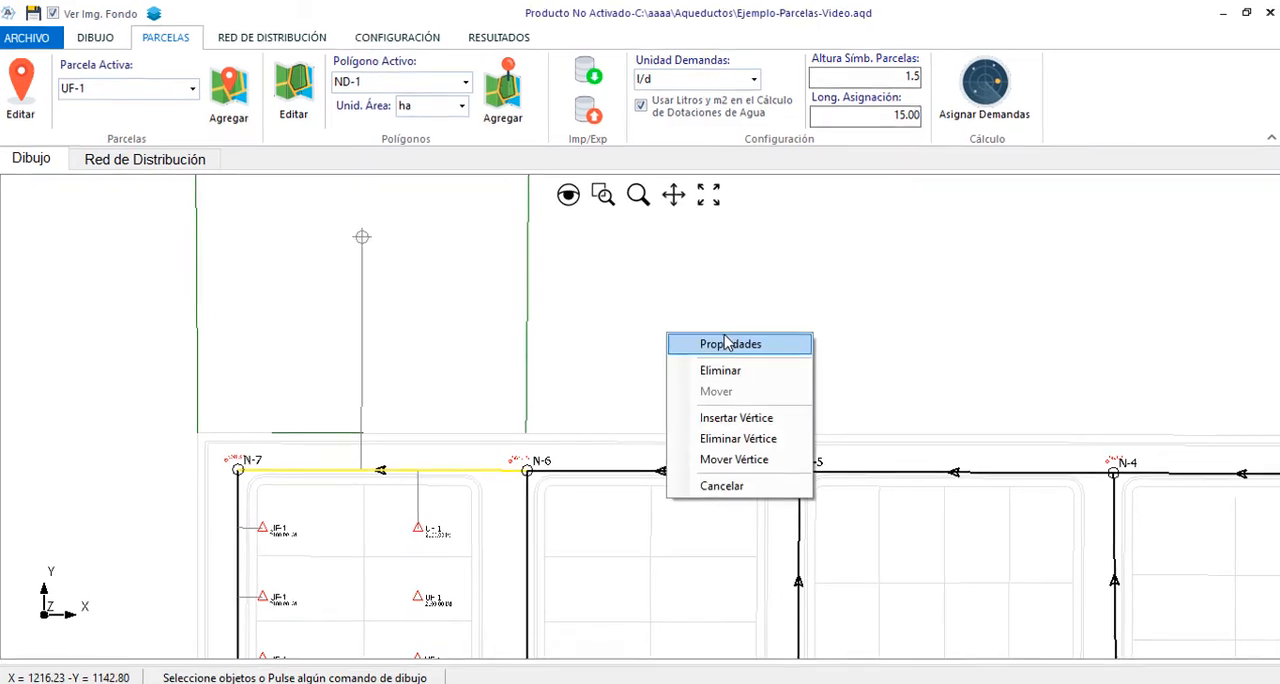
left_click(726, 263)
left_click(928, 117)
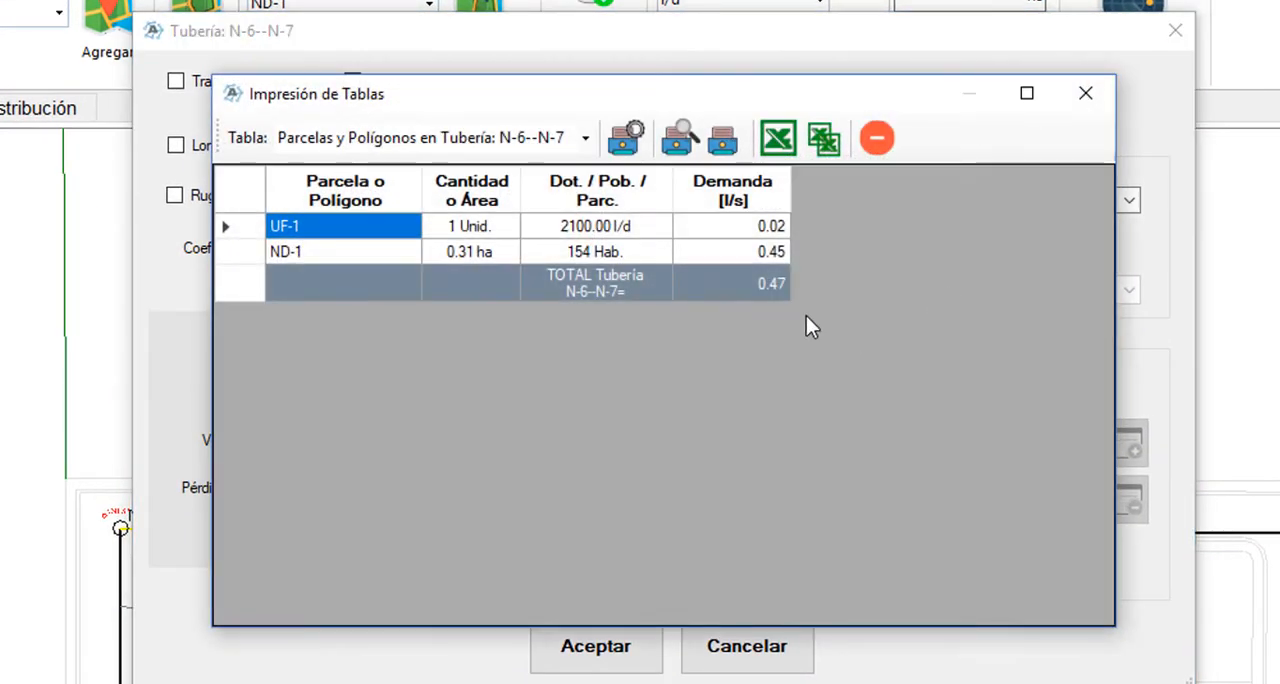
left_click(352, 255)
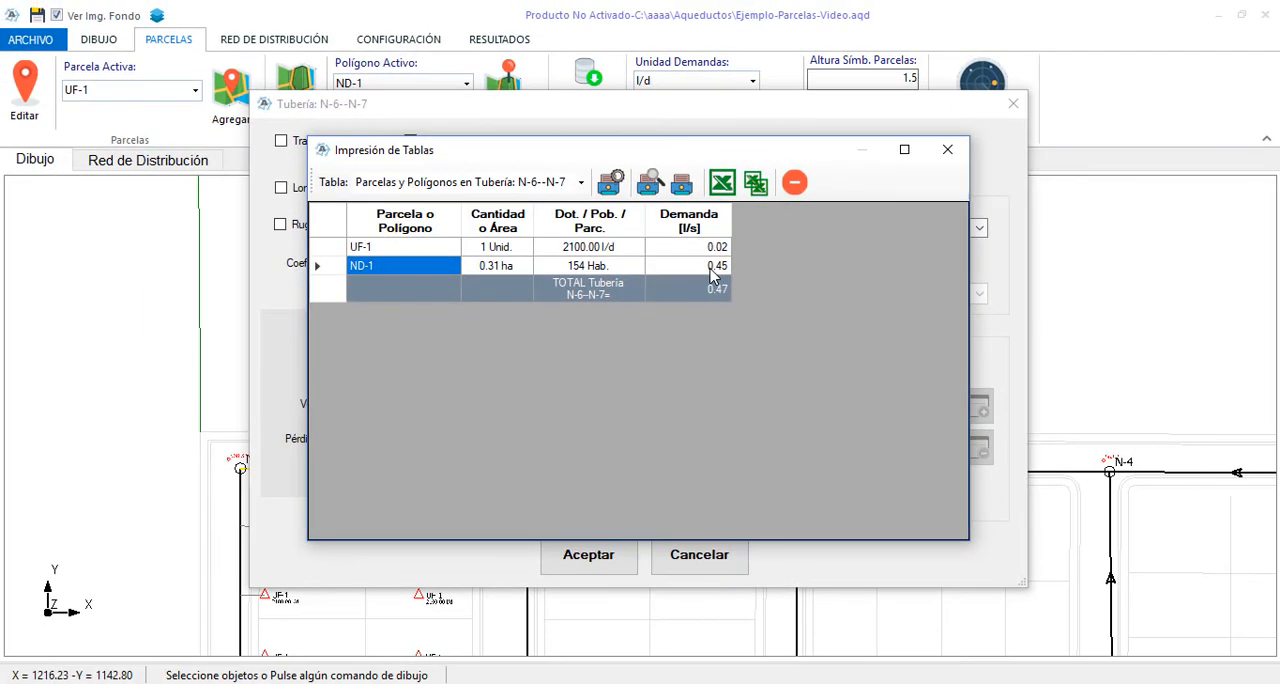
left_click(795, 182)
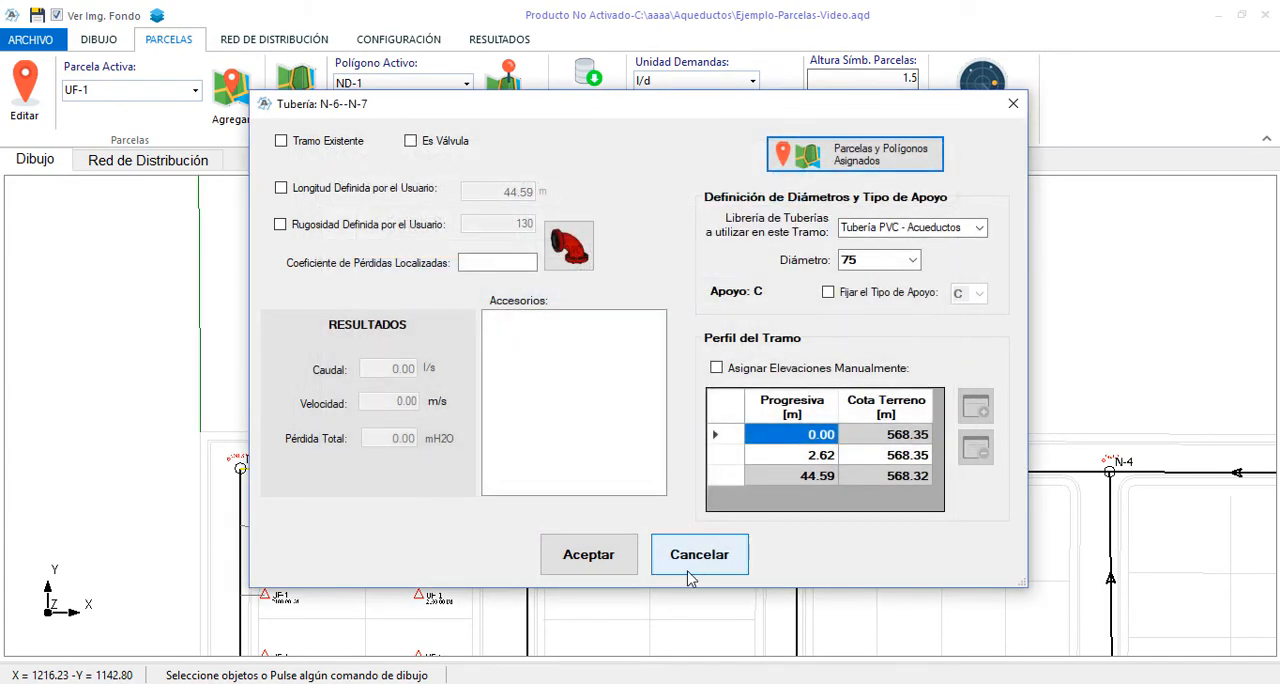
left_click(694, 562)
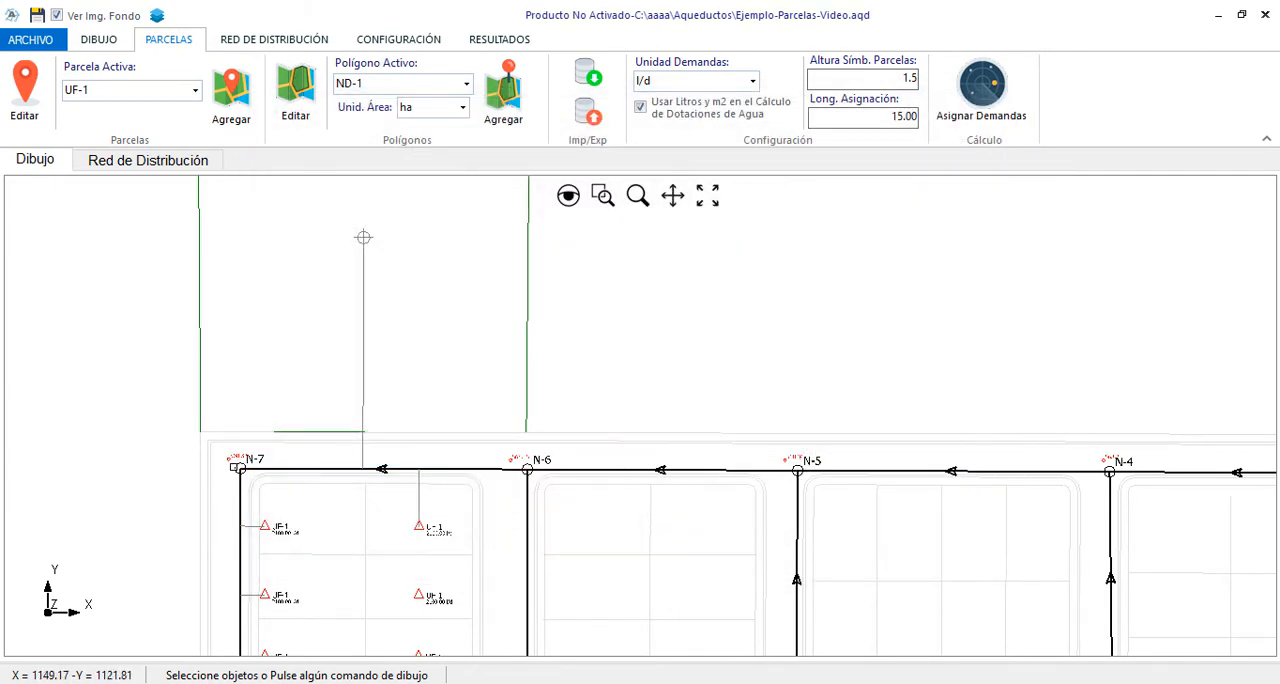
Examine the calculated demand of node N-7 and the share contributed by its connected pipes, then leave its properties
scroll(234, 467, "up", 2)
left_click(234, 467)
right_click(255, 368)
left_click(275, 376)
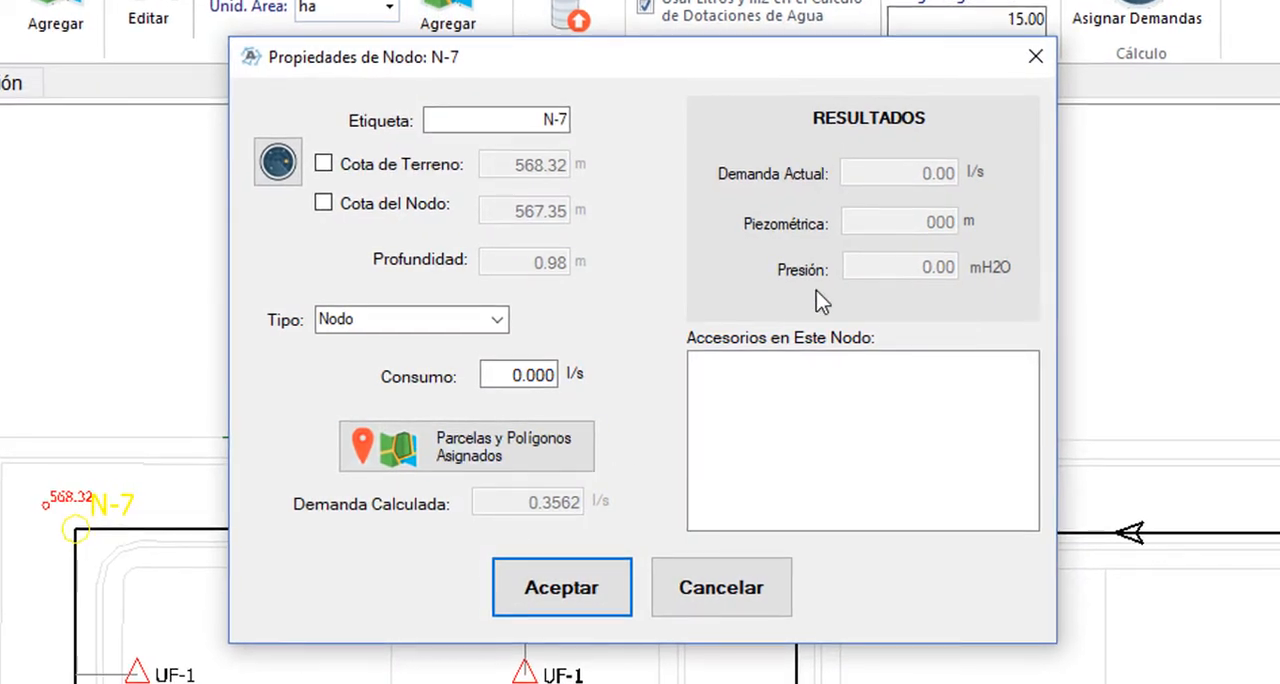
left_click(551, 445)
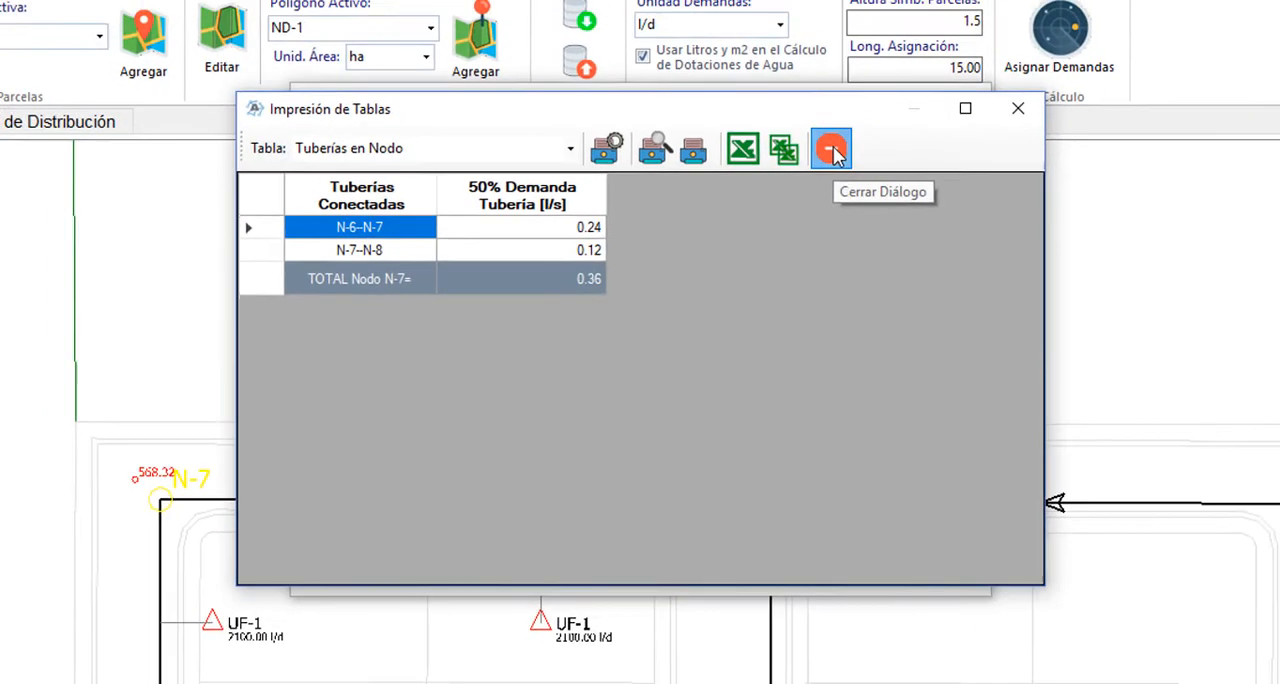
left_click(868, 114)
left_click(722, 585)
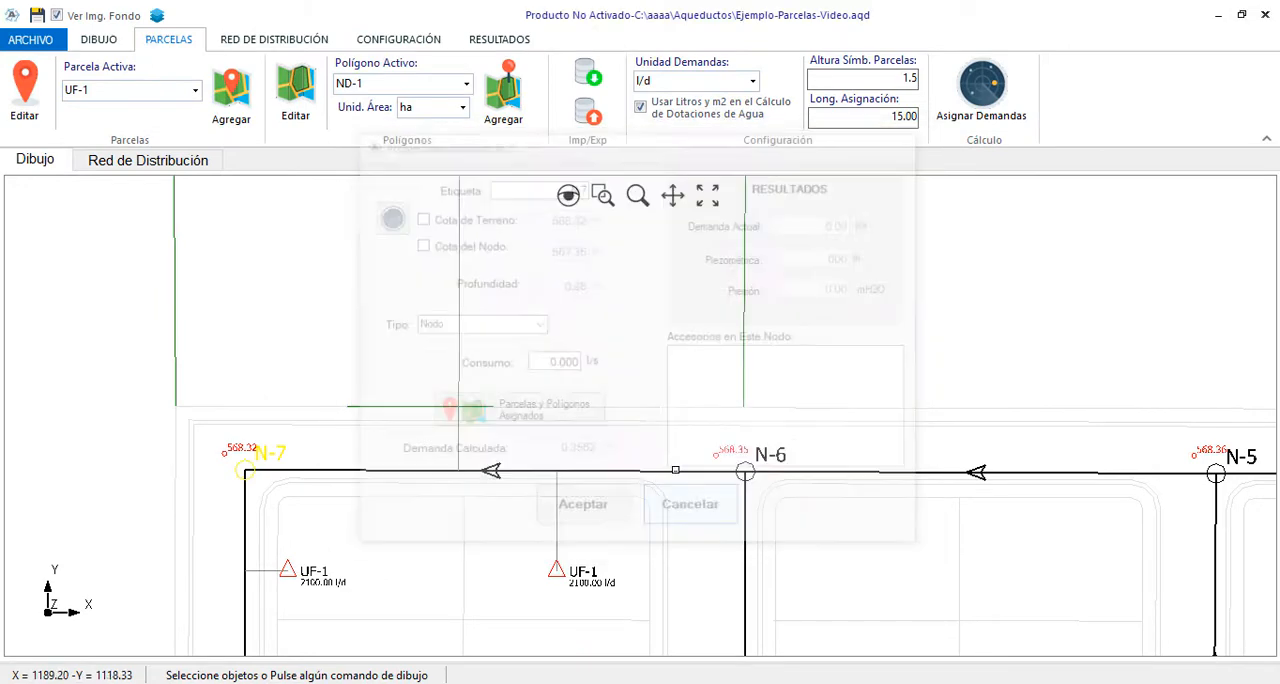
Hide the ND-1 layer in the project layers
scroll(579, 424, "down", 3)
scroll(579, 400, "up", 1)
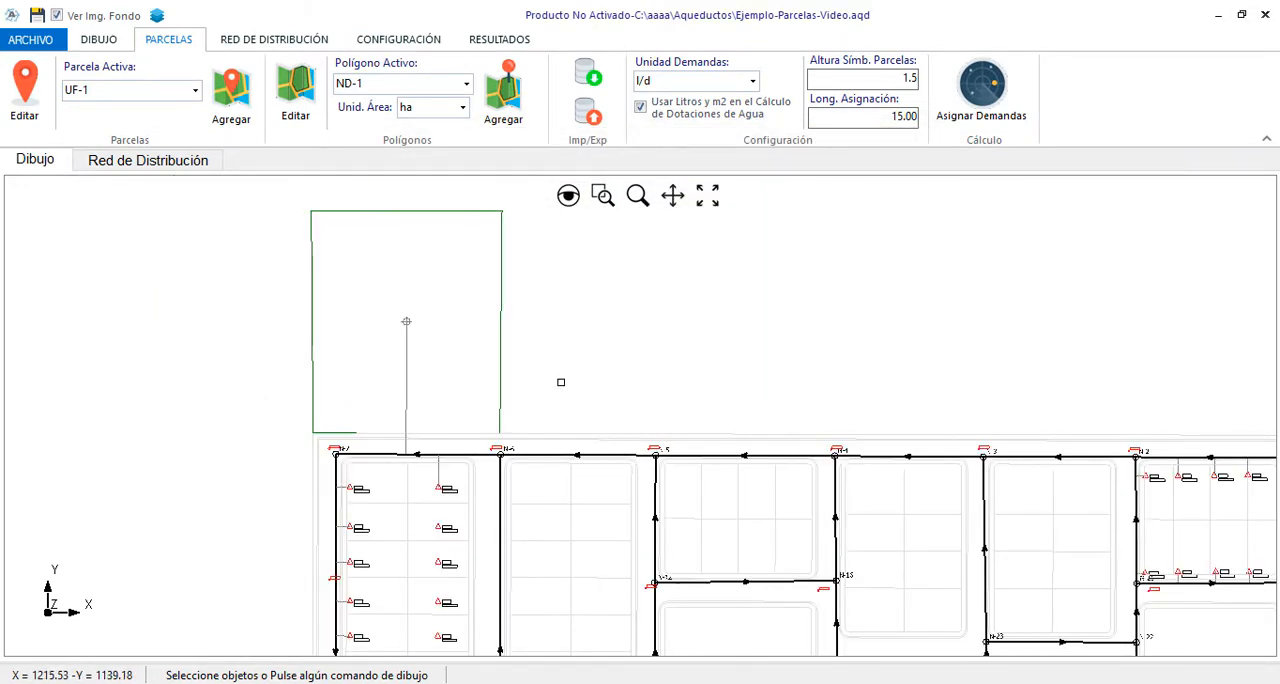
scroll(296, 368, "down", 1)
scroll(508, 340, "up", 1)
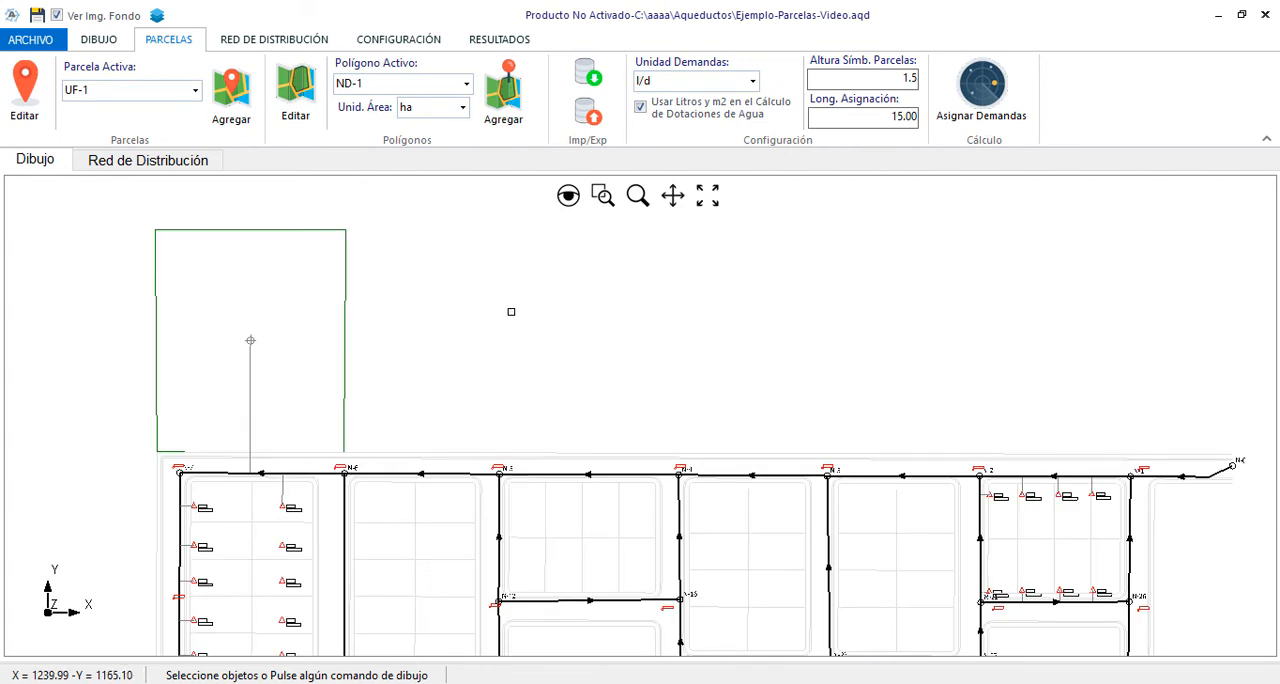
left_click(157, 16)
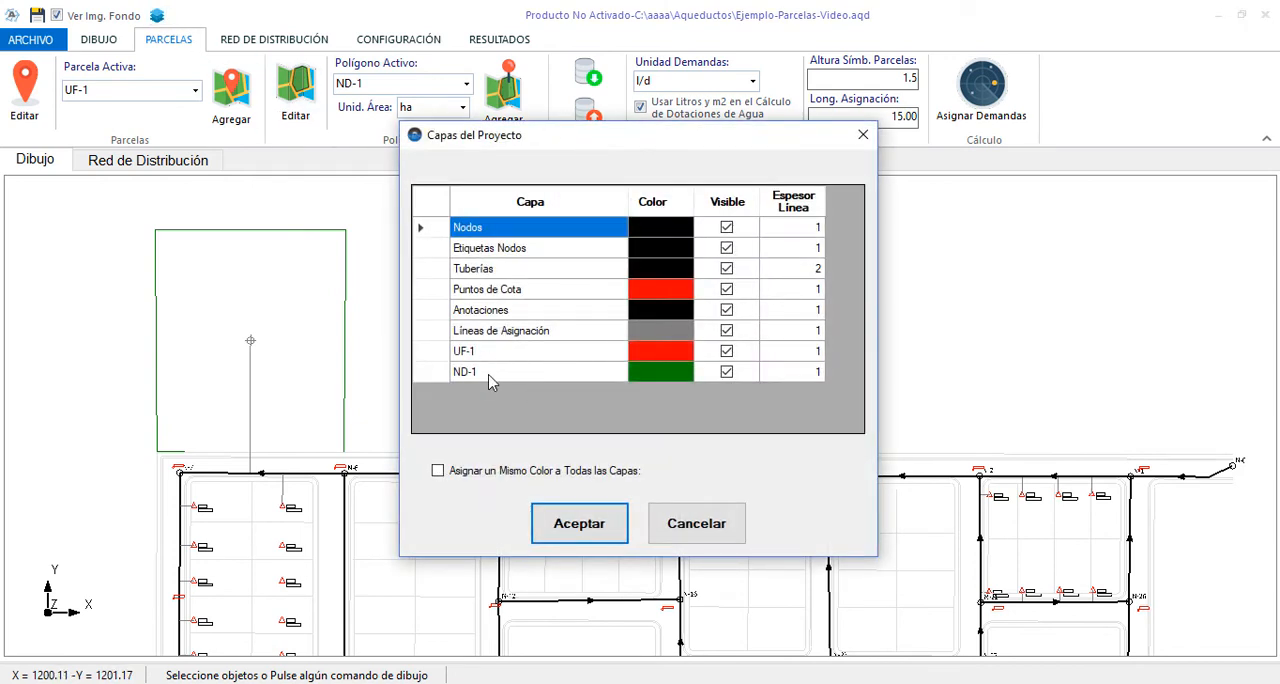
left_click(727, 372)
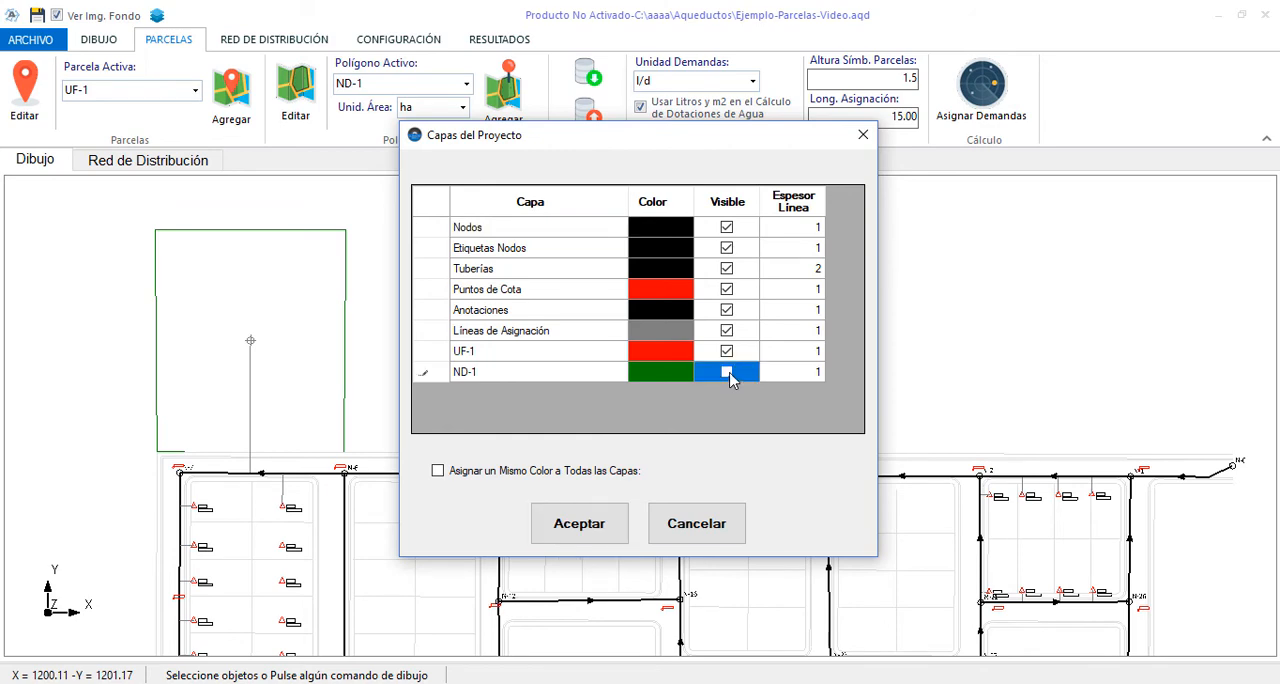
left_click(590, 530)
Reassign the demands with the ND-1 layer hidden and check the ND-1 row in the table of parcels and polygons
left_click(985, 100)
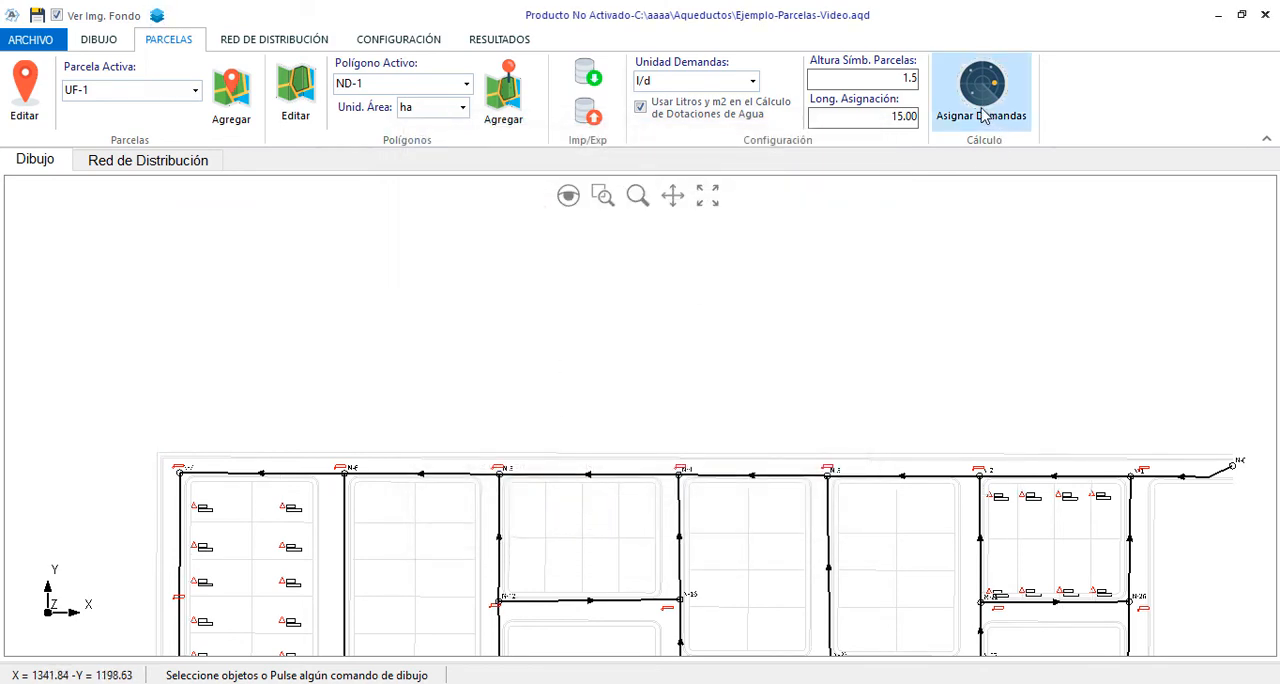
left_click(810, 424)
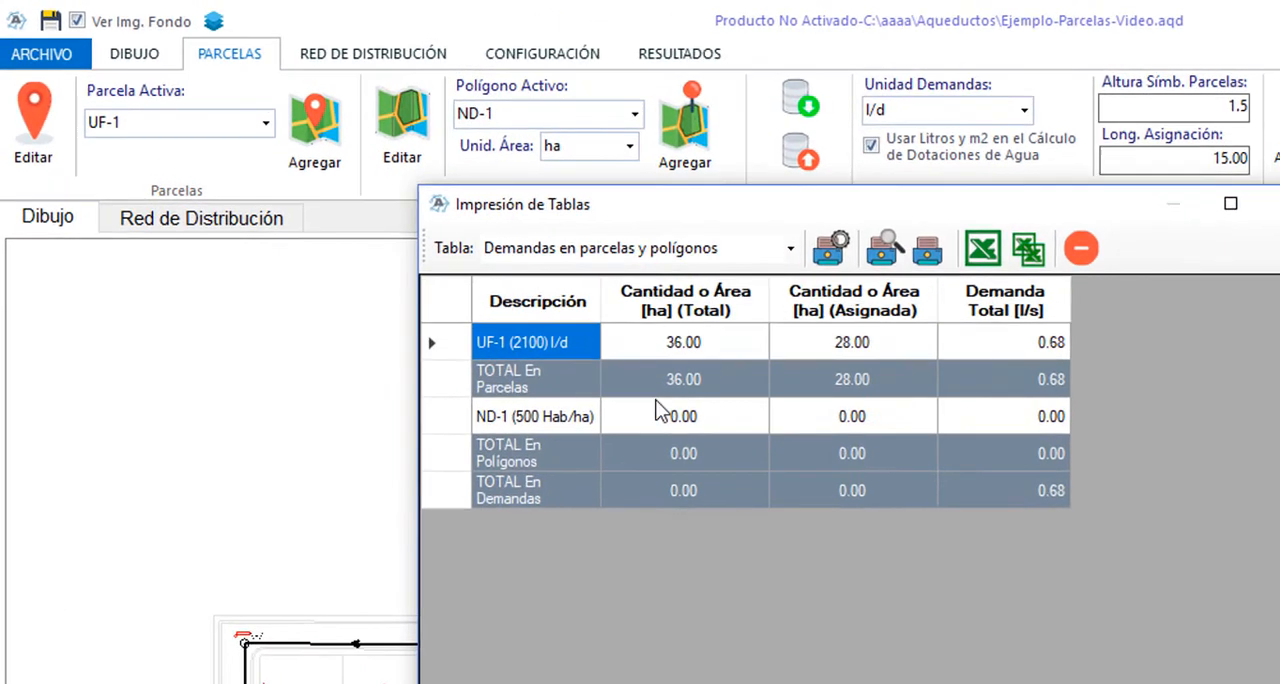
left_click(397, 312)
left_click(1021, 425)
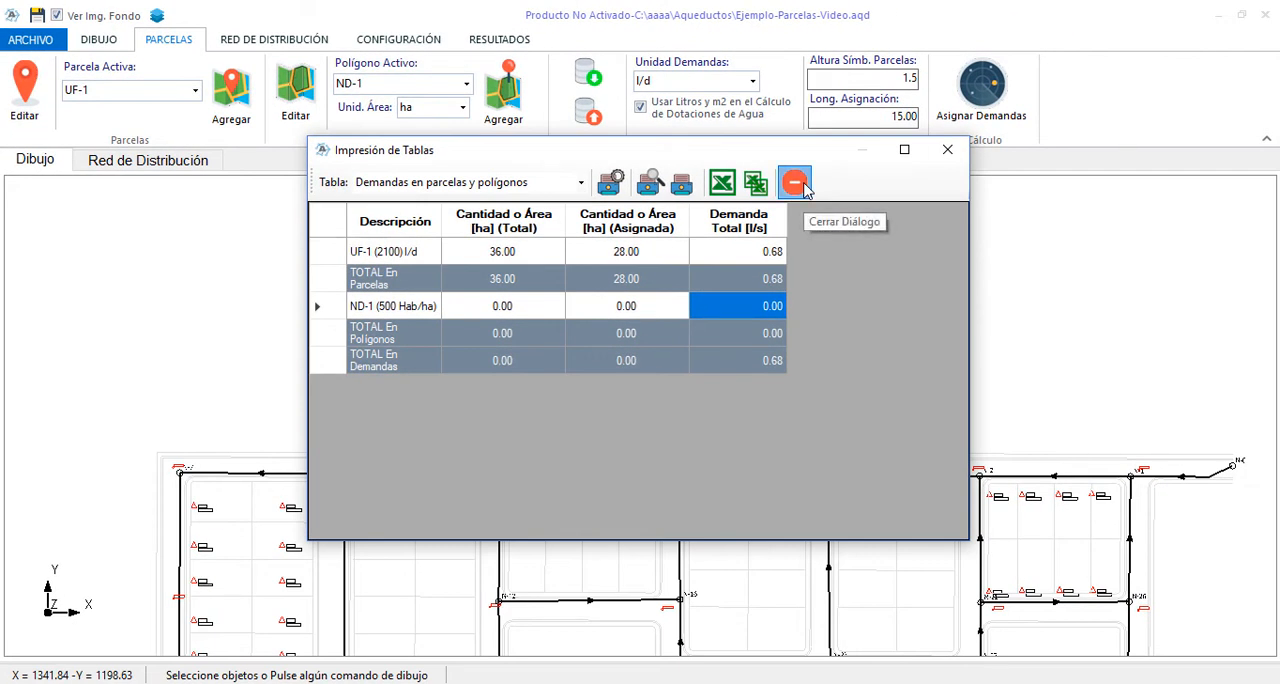
left_click(800, 184)
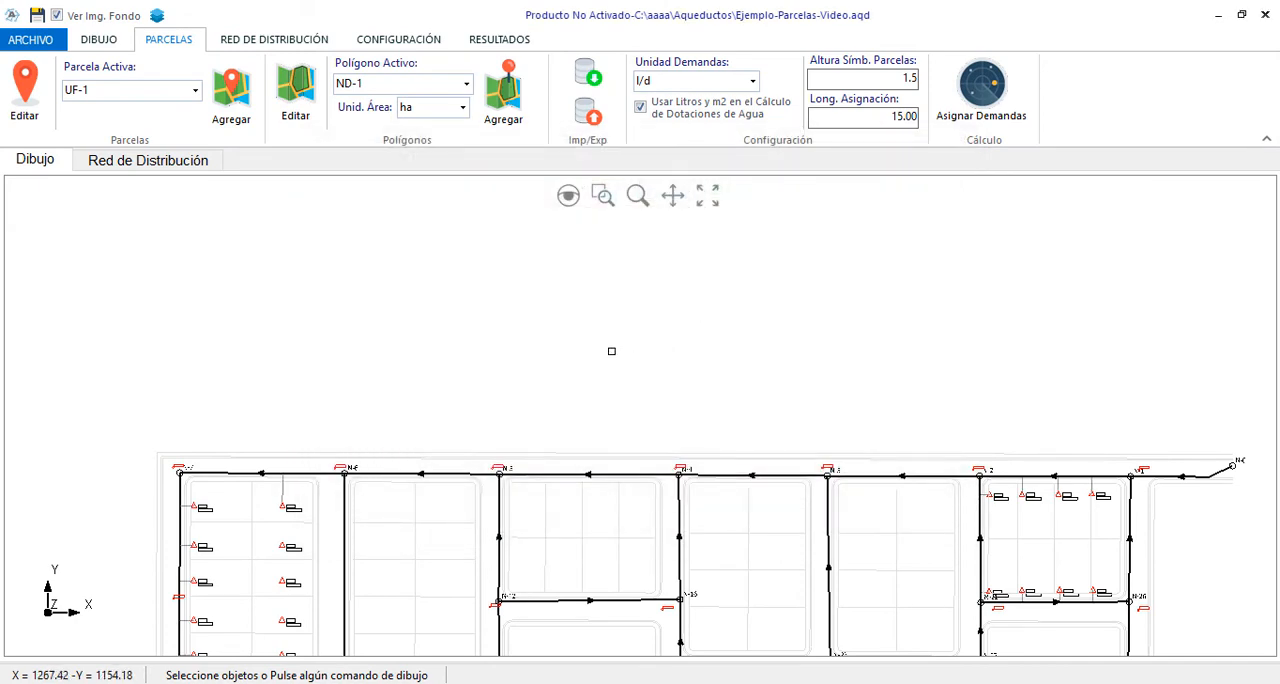
Make the ND-1 layer visible again in the project layers
left_click(157, 16)
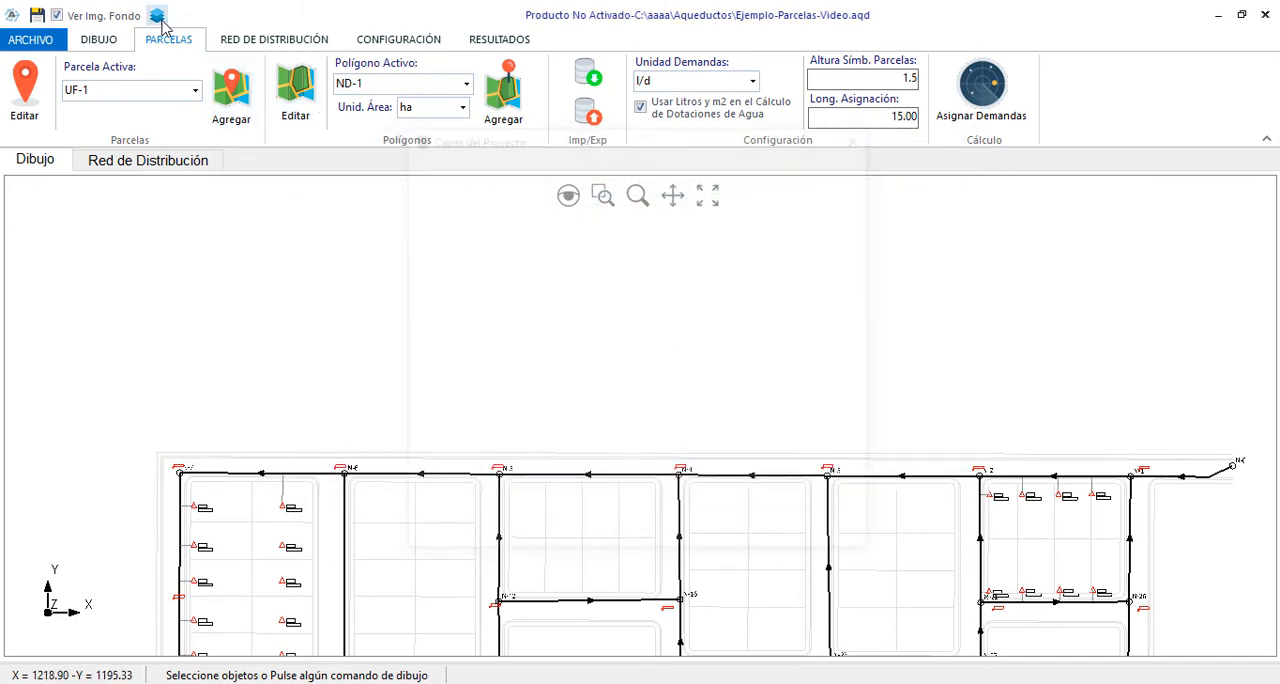
left_click(731, 374)
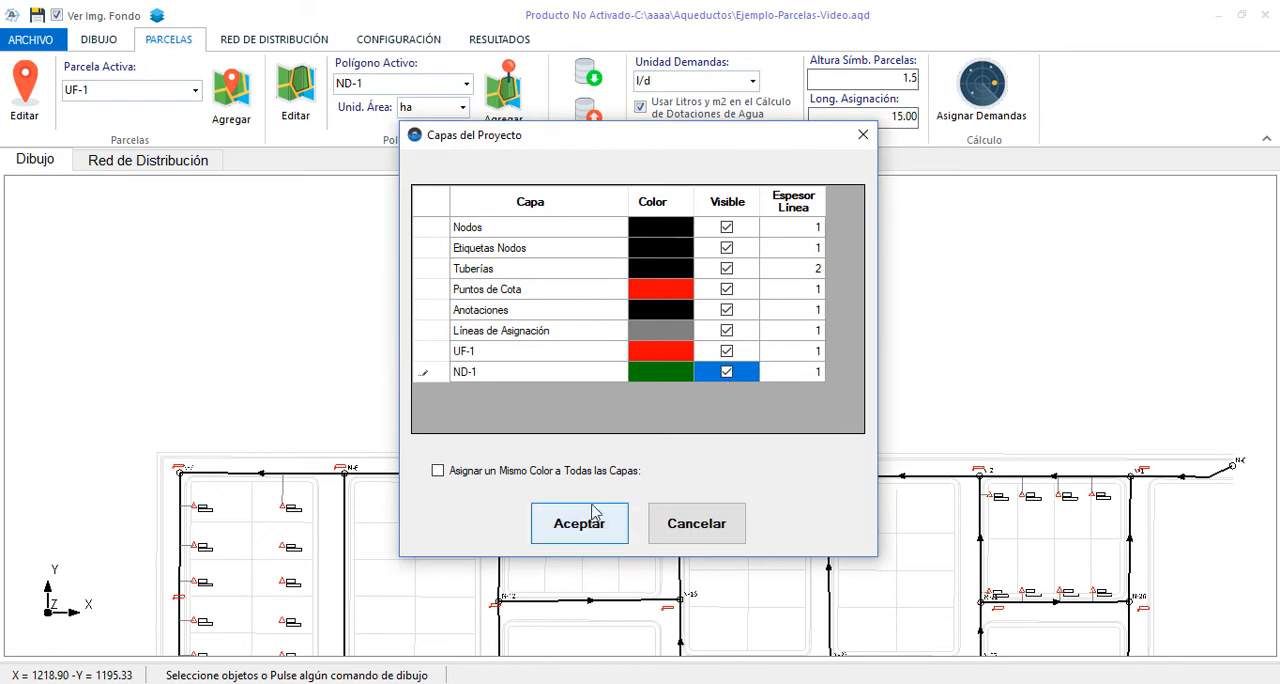
left_click(588, 522)
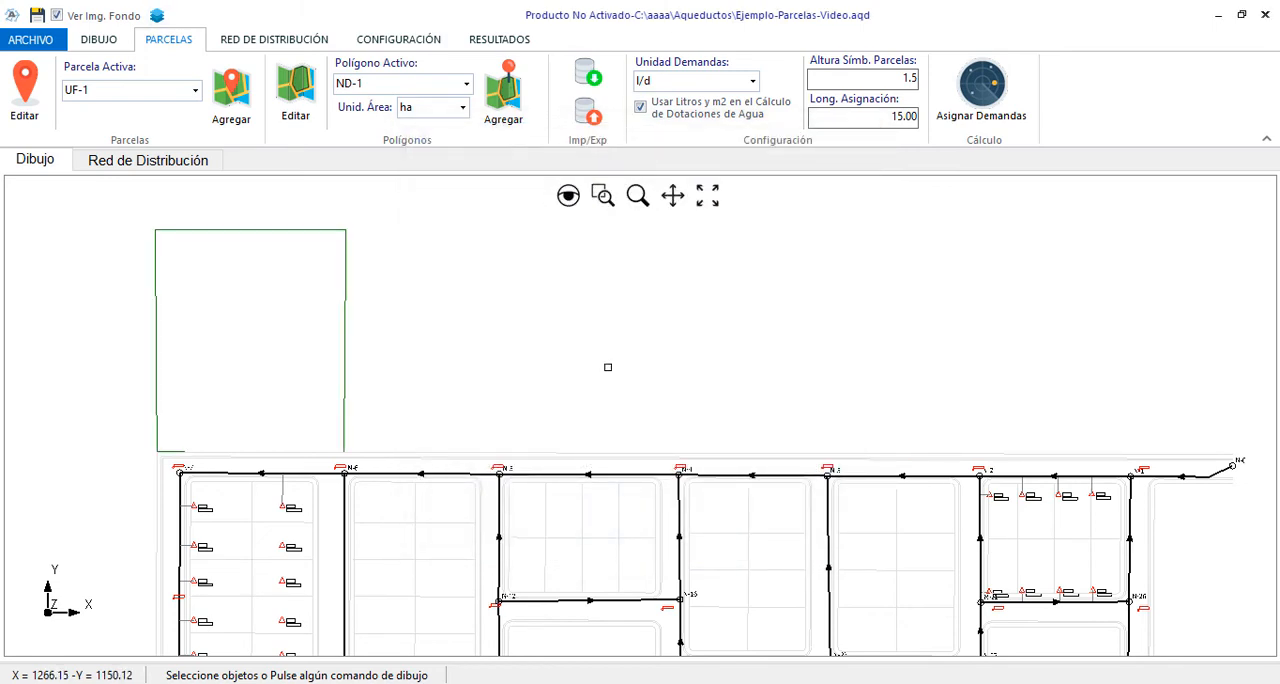
Delete the ND-1 polygon type from the project and leave the polygon editor
left_click(296, 90)
left_click(796, 209)
left_click(674, 428)
left_click(643, 493)
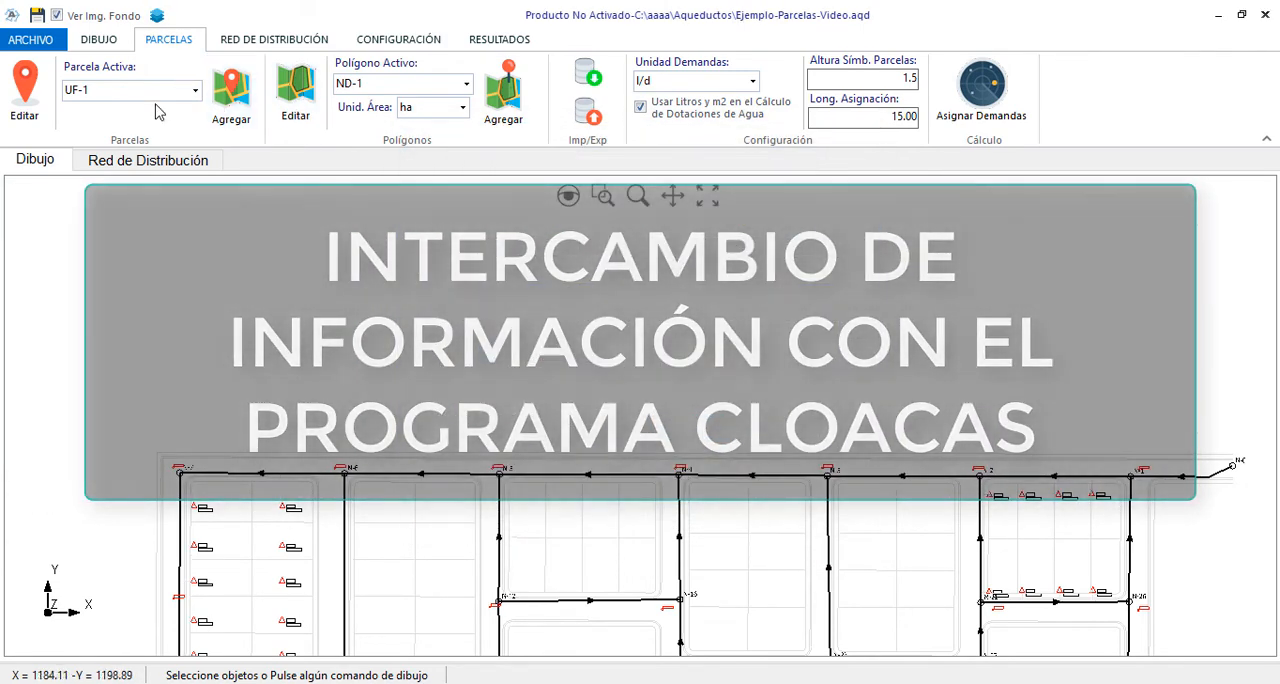
Delete the UF-1 parcel type from the project and leave the parcel editor
left_click(26, 90)
left_click(797, 175)
left_click(687, 433)
left_click(1050, 455)
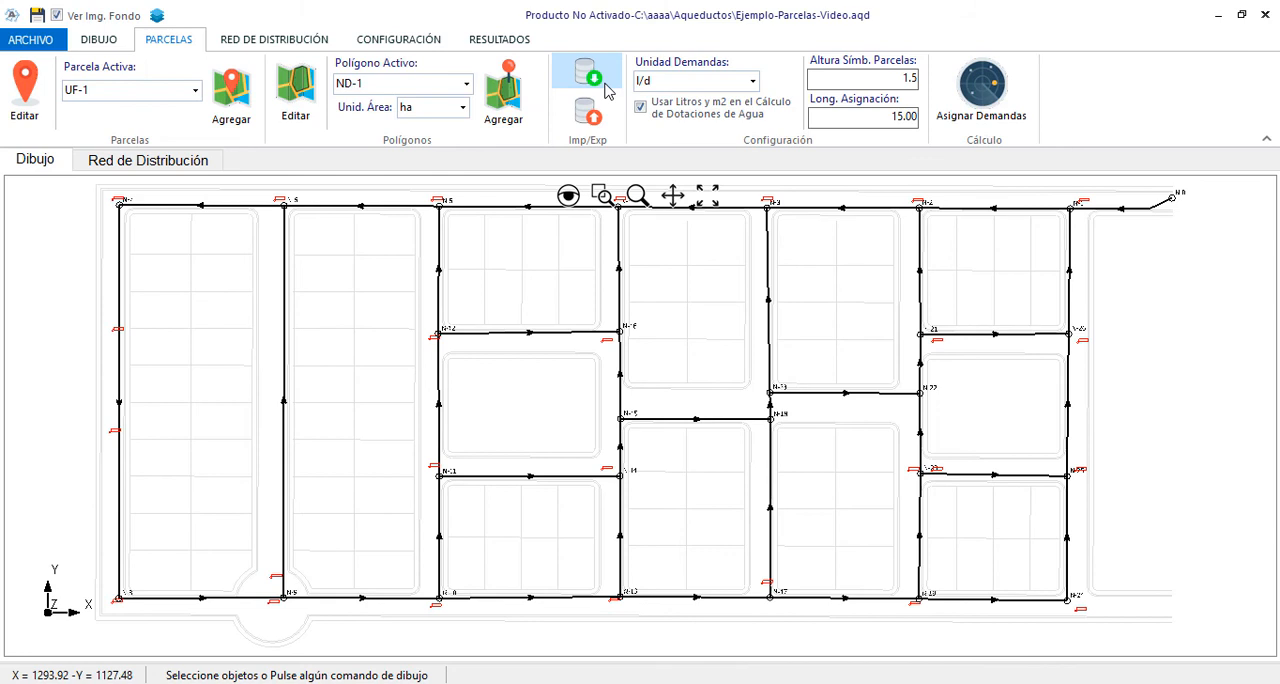
Import the parcels from the XML file Export-Parcelas-Desde-Cloacas into the drawing
left_click(605, 87)
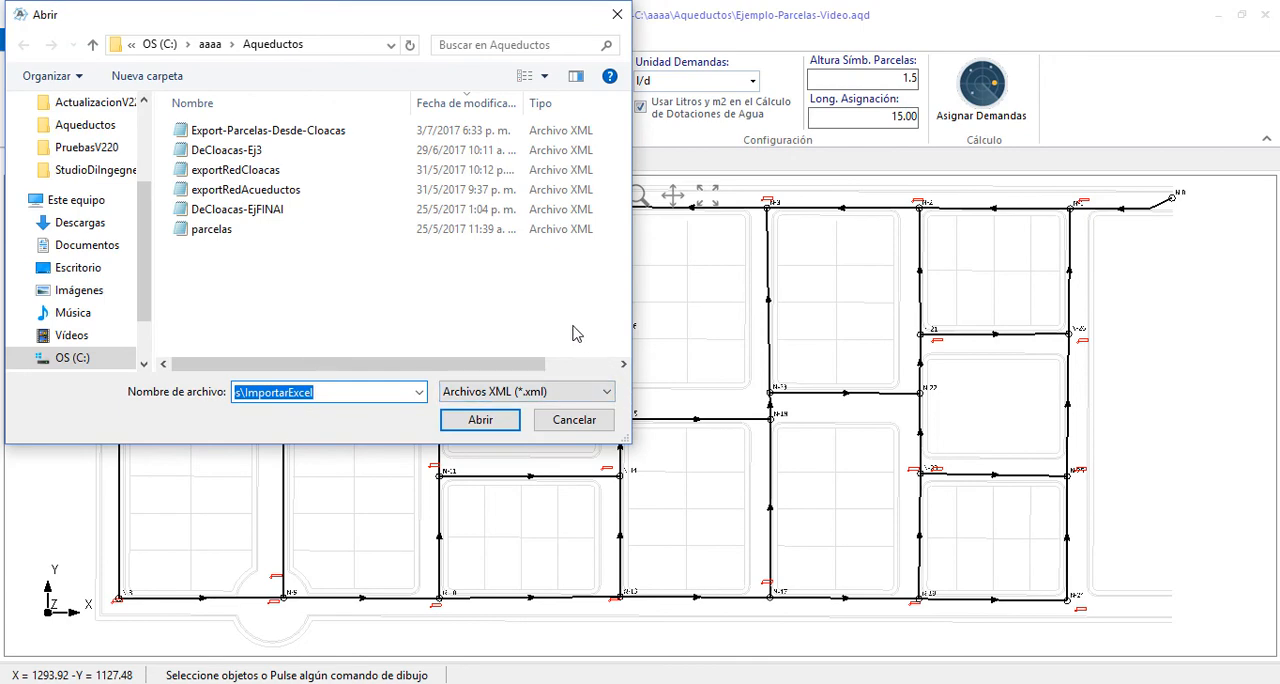
left_click(297, 135)
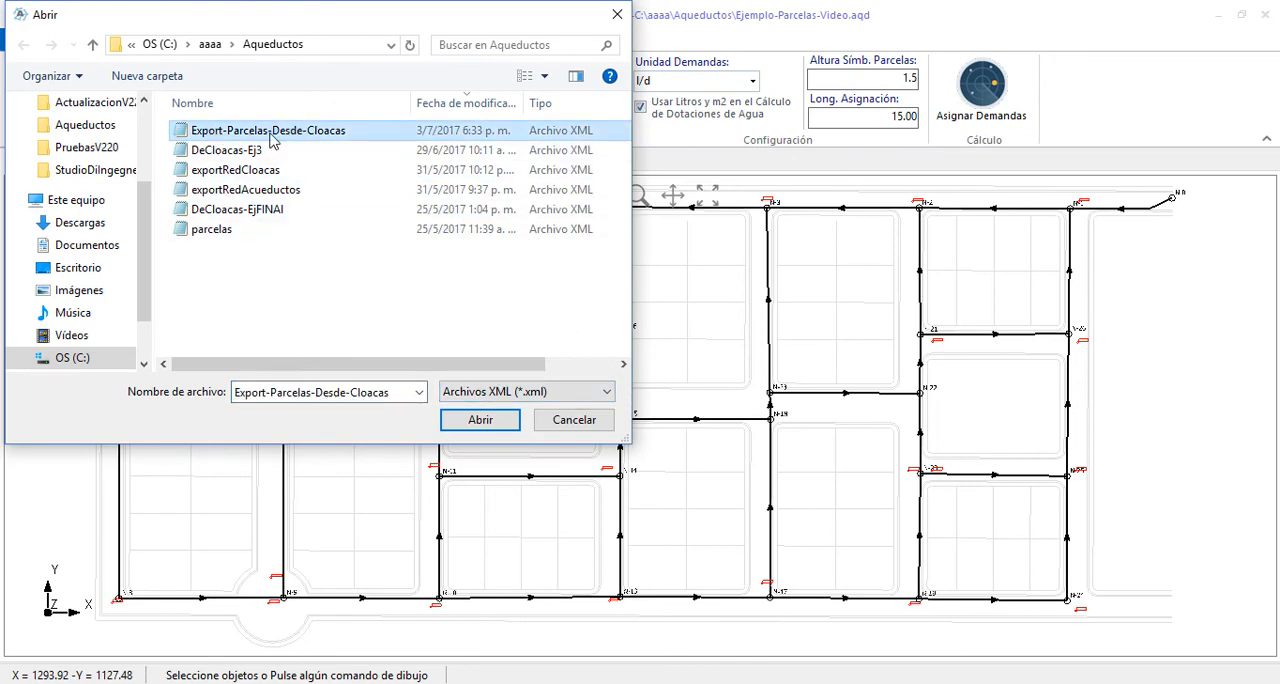
left_click(468, 422)
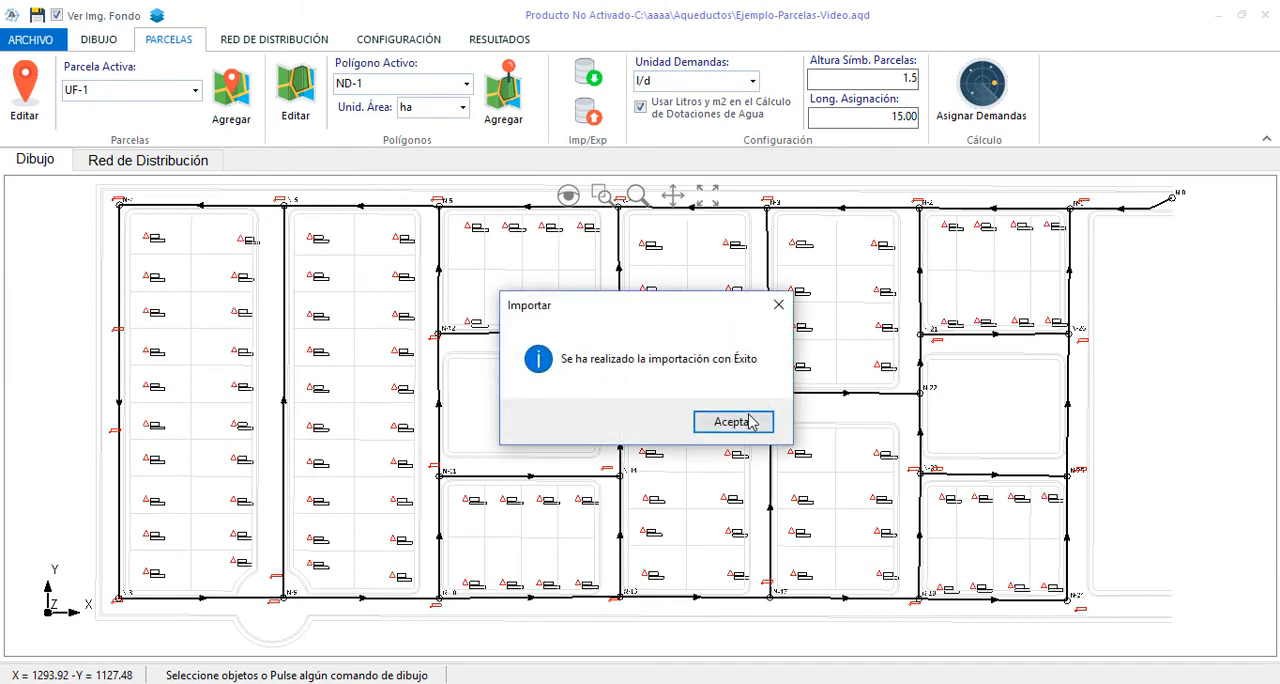
left_click(712, 420)
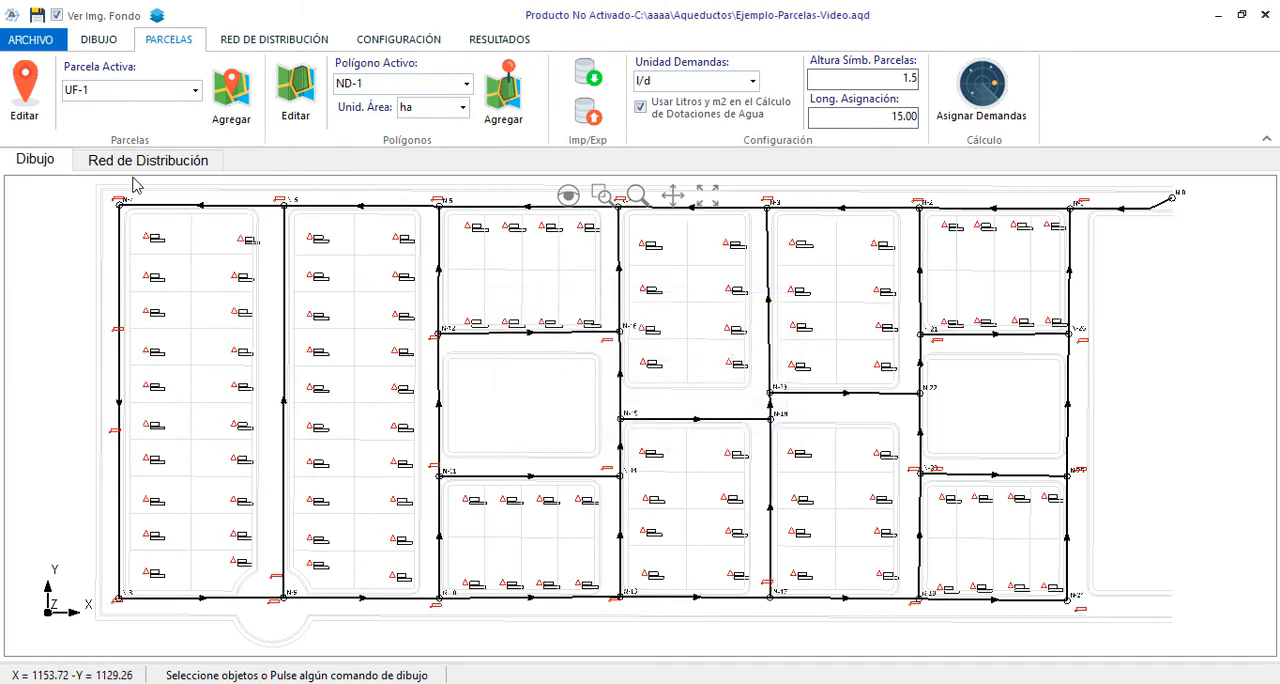
Examine the imported parcel types UF-1, UF-2 and MF-1 and their water allotments in the parcel generator
left_click(195, 91)
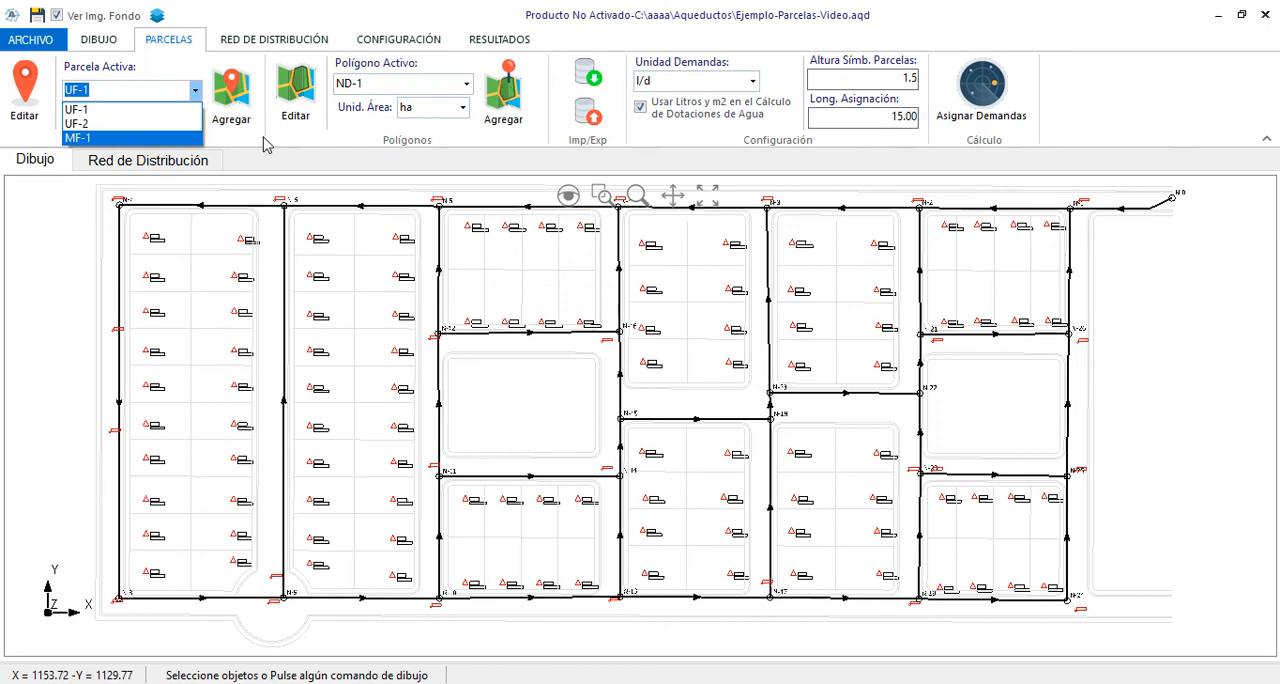
scroll(272, 262, "down", 2)
left_click(25, 108)
left_click(714, 183)
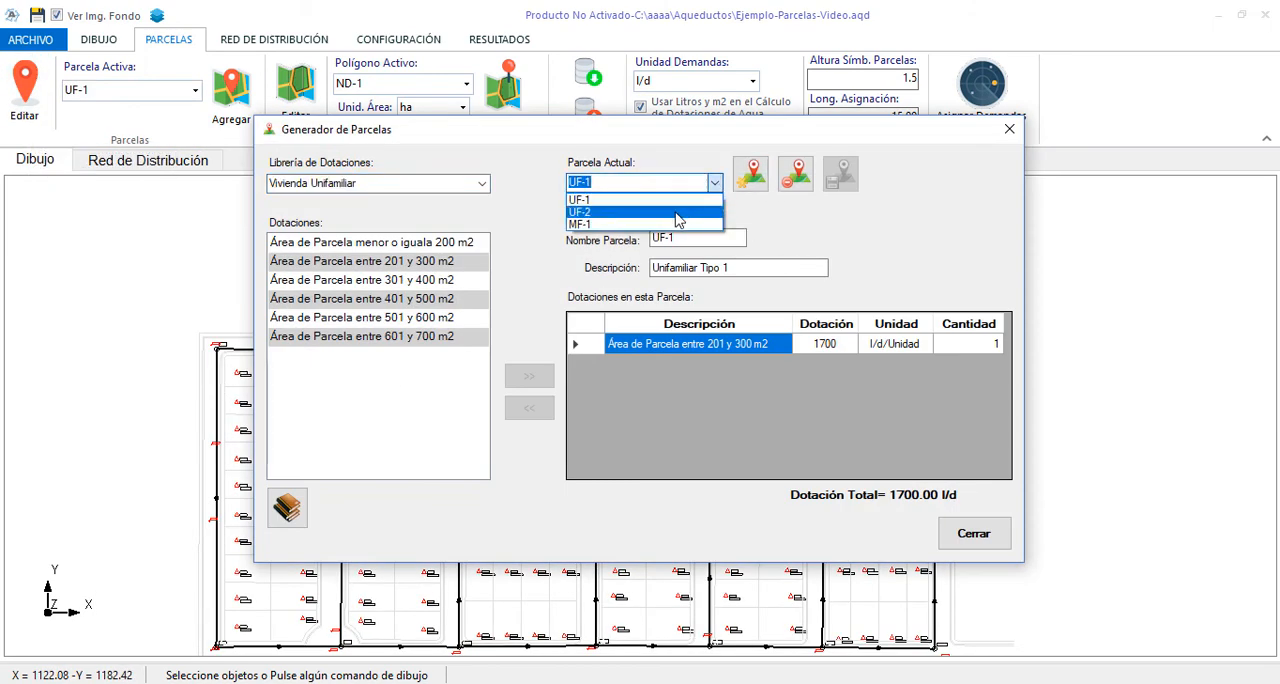
left_click(676, 213)
left_click(717, 185)
left_click(690, 224)
left_click(973, 533)
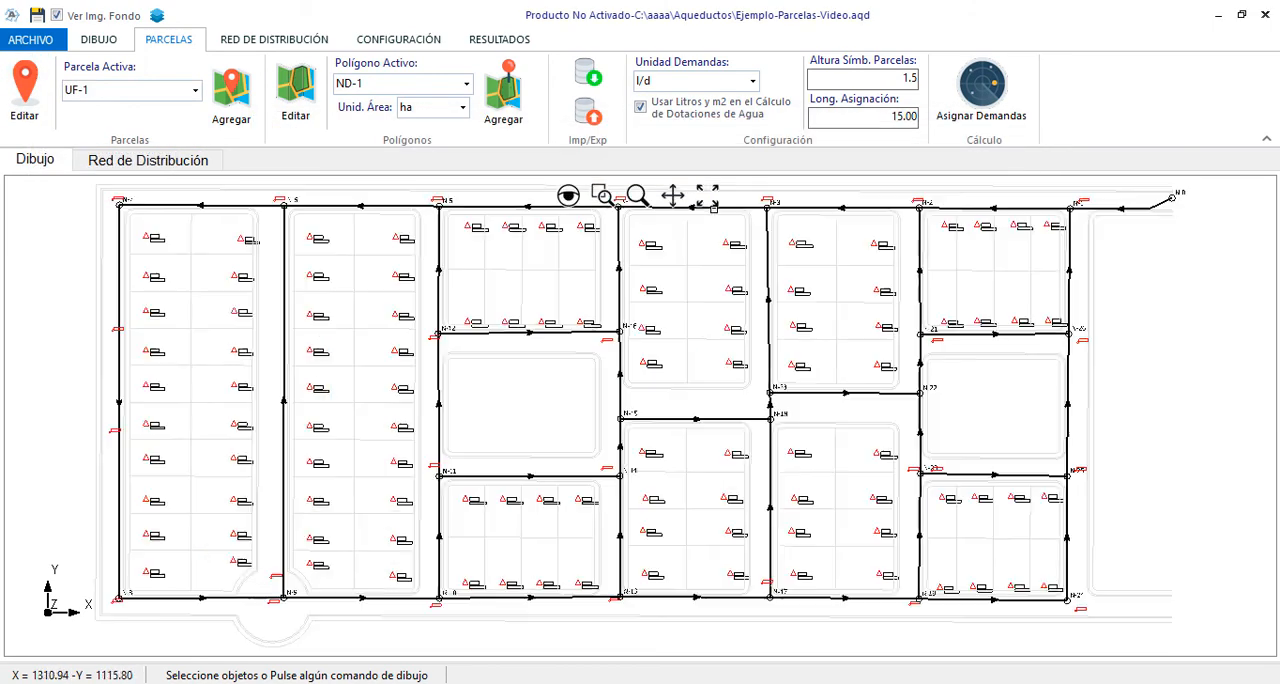
Assign the demands of the imported parcels to the network and check the totals in the parcels and polygons table
left_click(981, 95)
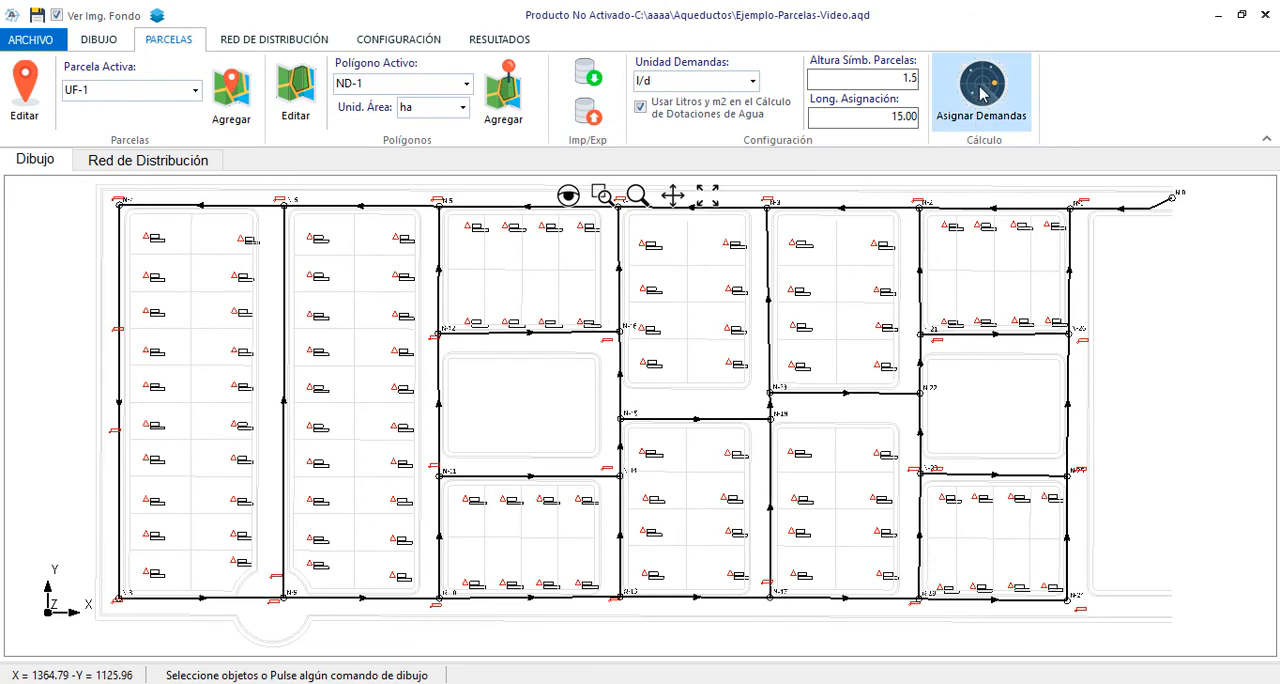
left_click(718, 428)
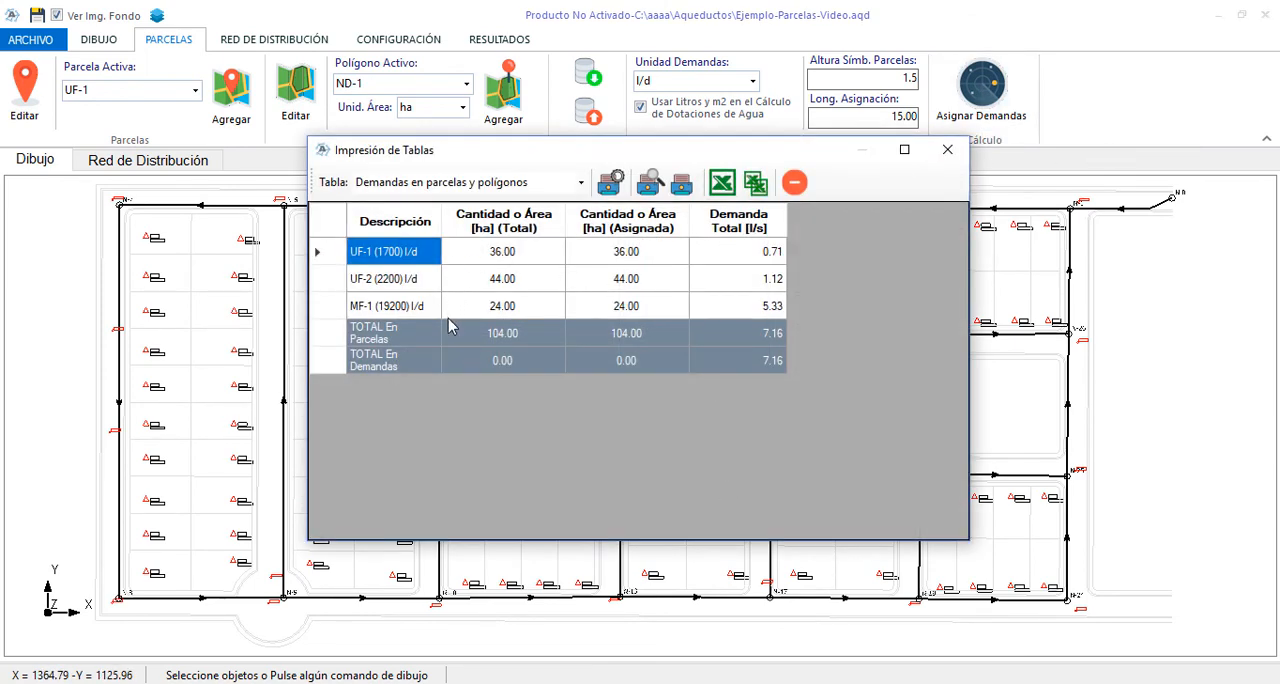
left_click(766, 366)
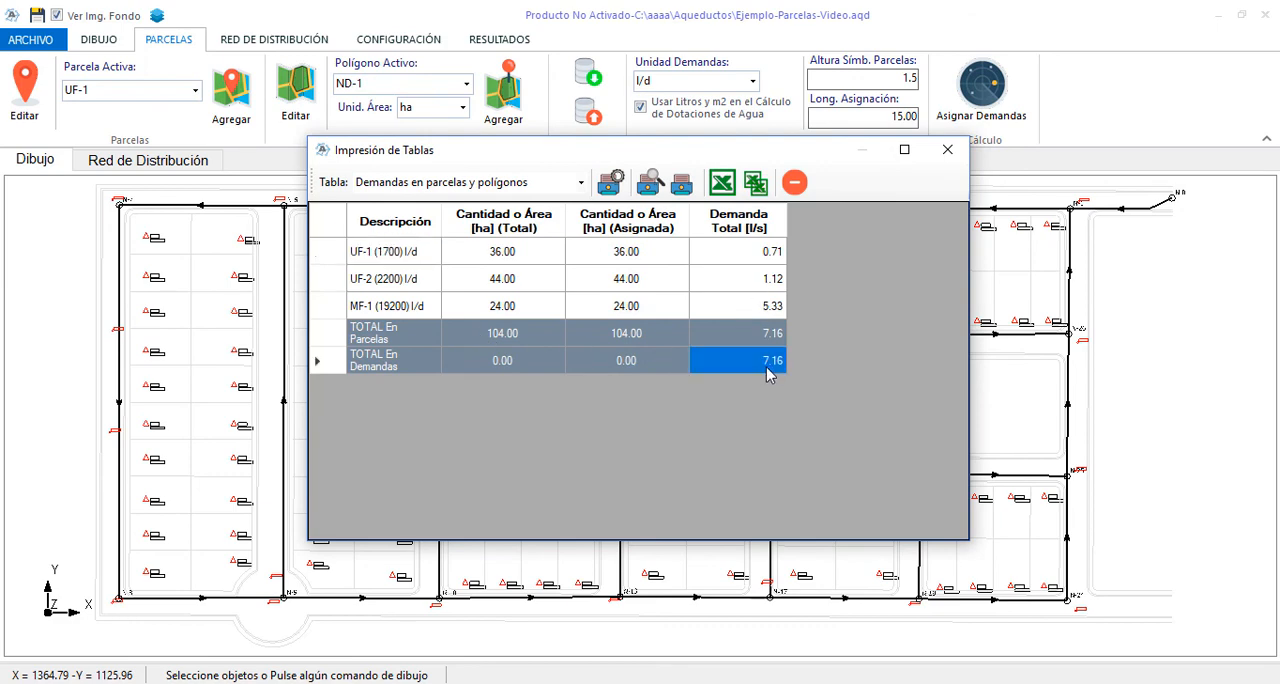
left_click(794, 182)
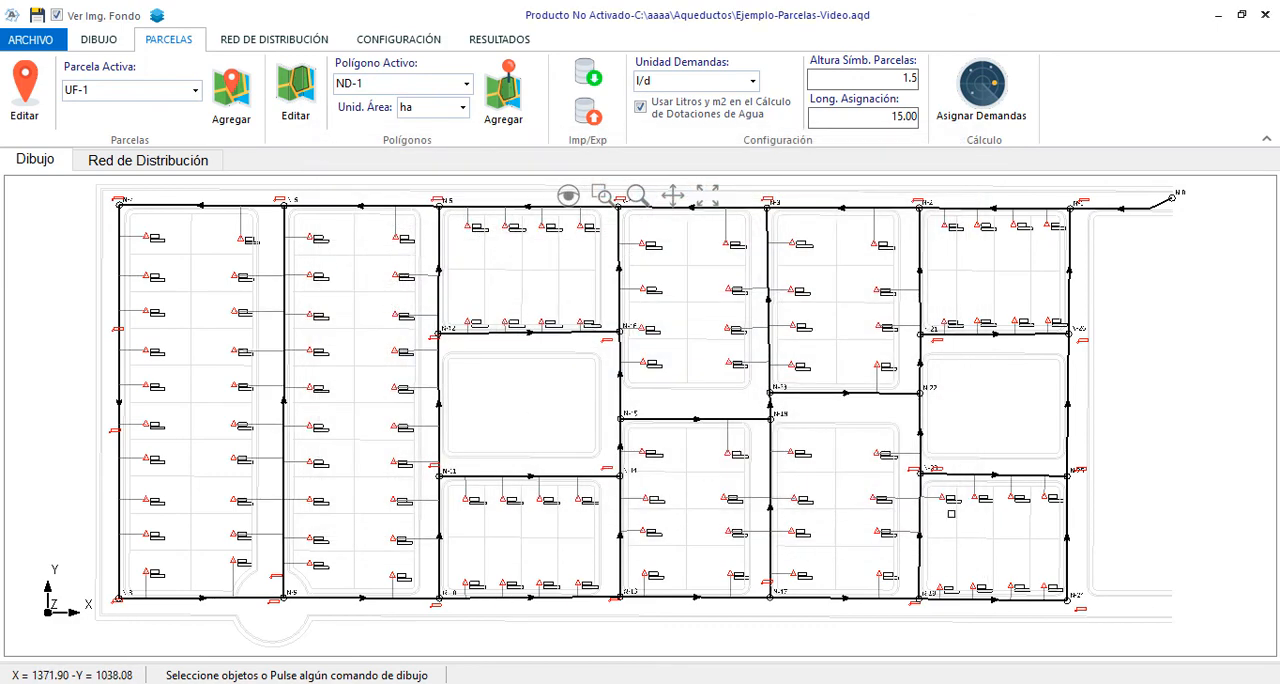
Examine the calculated demand of node N-25, then leave its properties without changes
scroll(1122, 484, "up", 5)
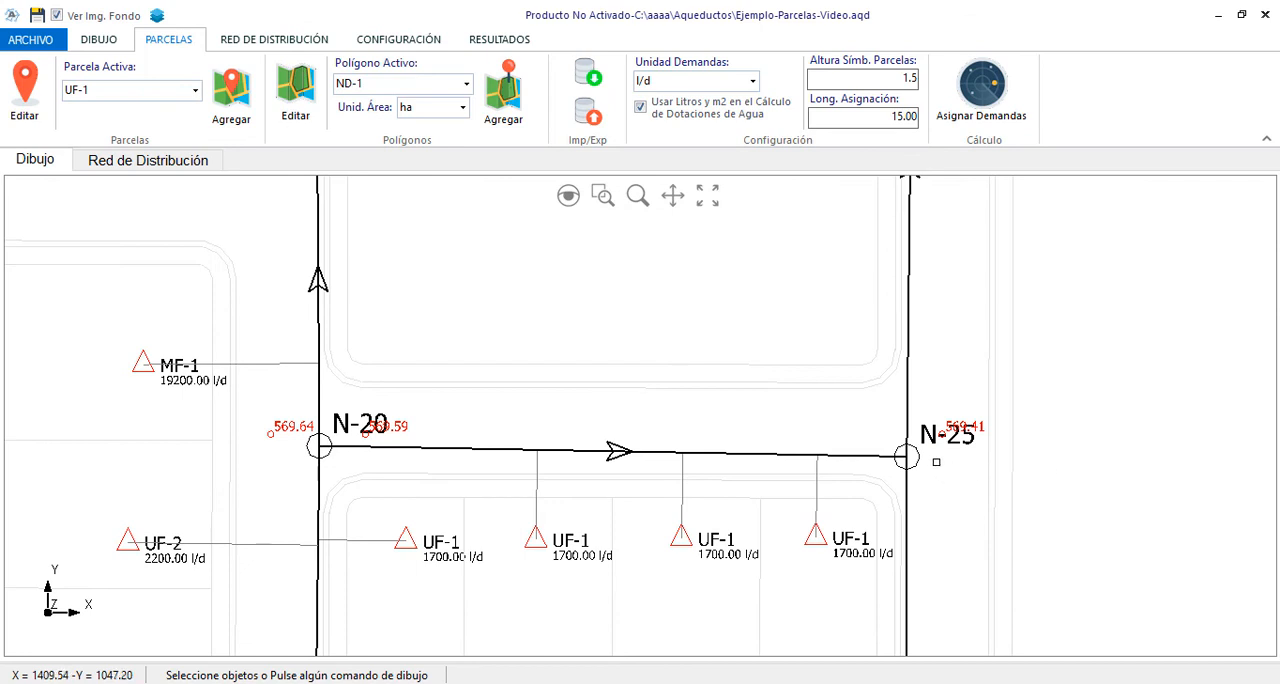
double_click(908, 506)
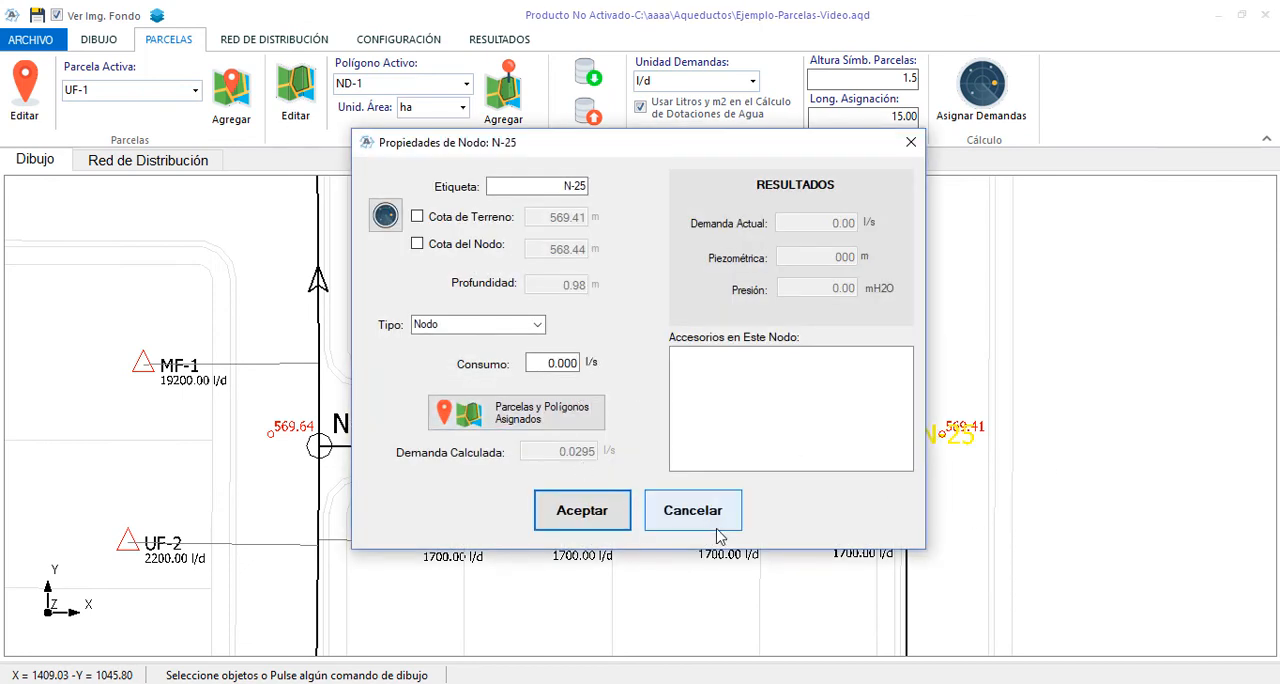
left_click(652, 505)
right_click(992, 324)
left_click(1020, 418)
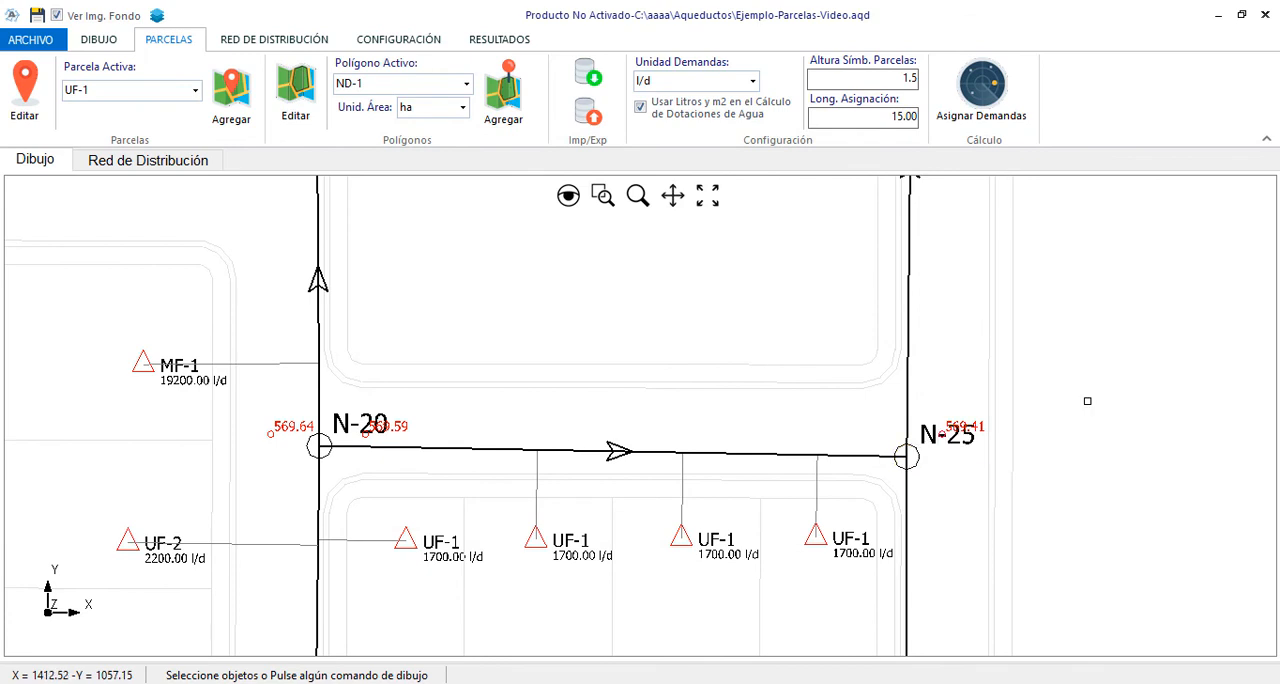
Show the whole network and save the project
left_click(707, 195)
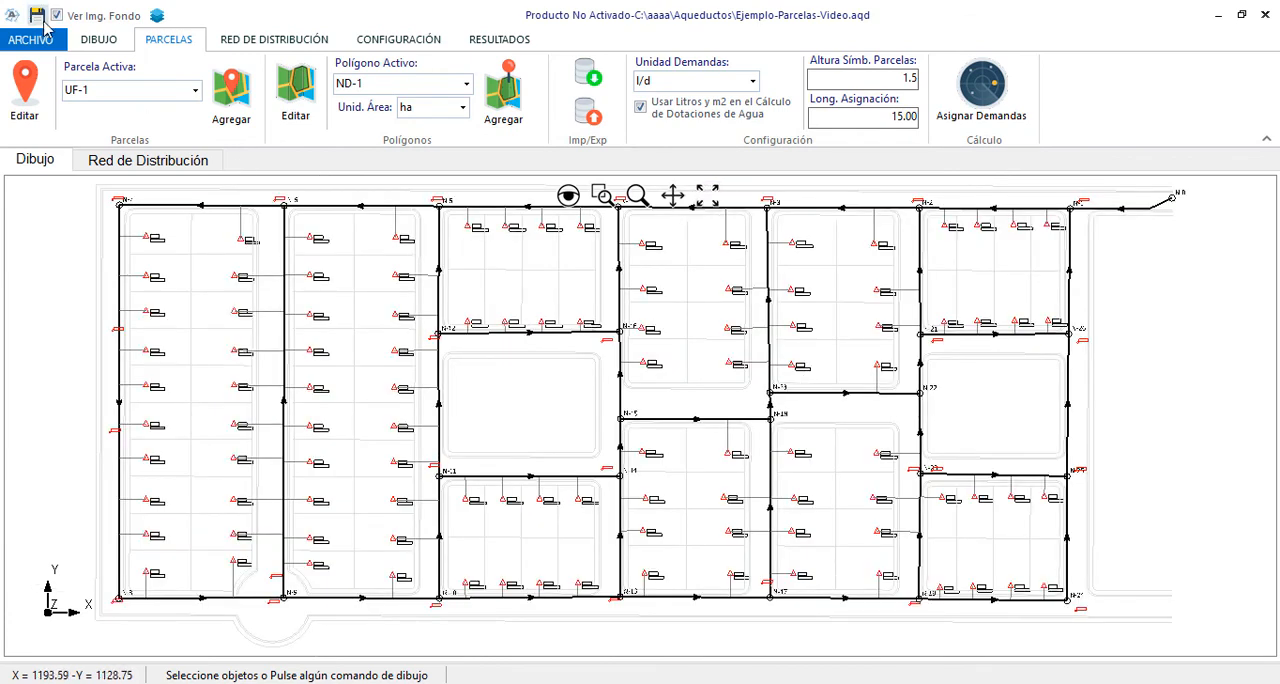
left_click(37, 15)
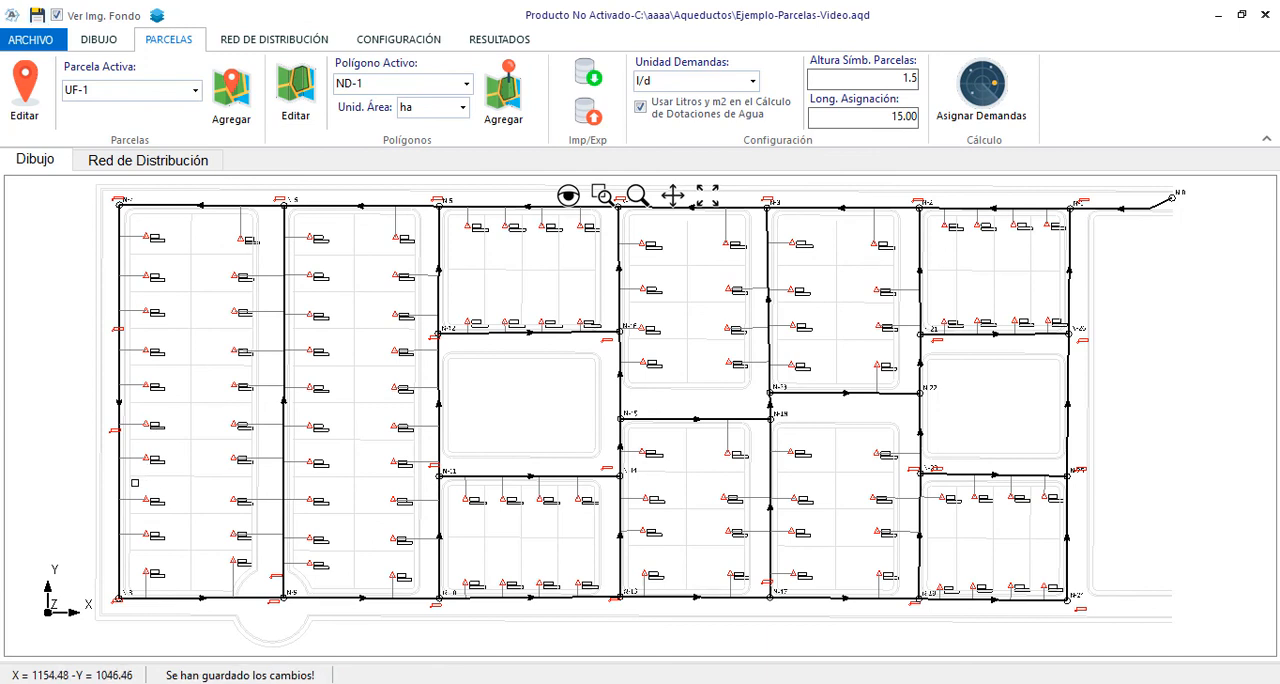